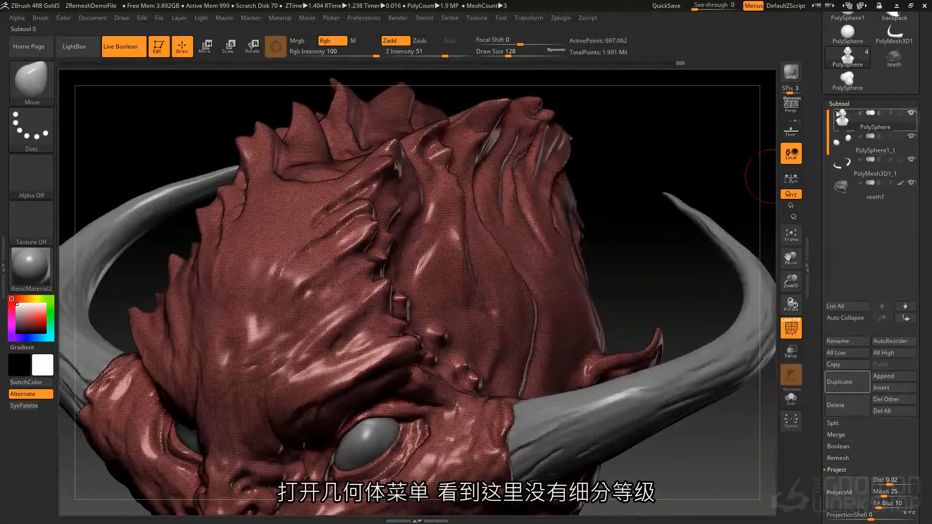
Open the head subtool's geometry settings to check for subdivision levels and examine the bust from several angles
click(838, 103)
click(842, 114)
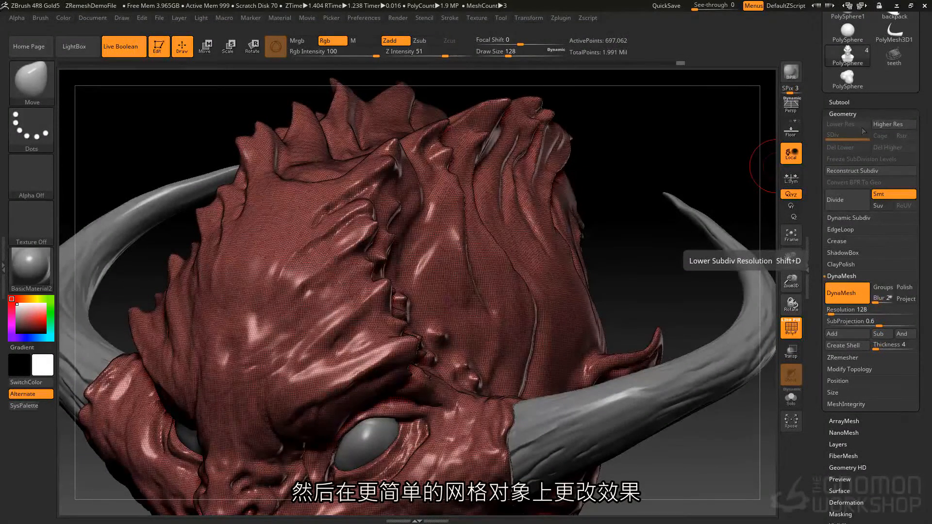
key(f)
key(space)
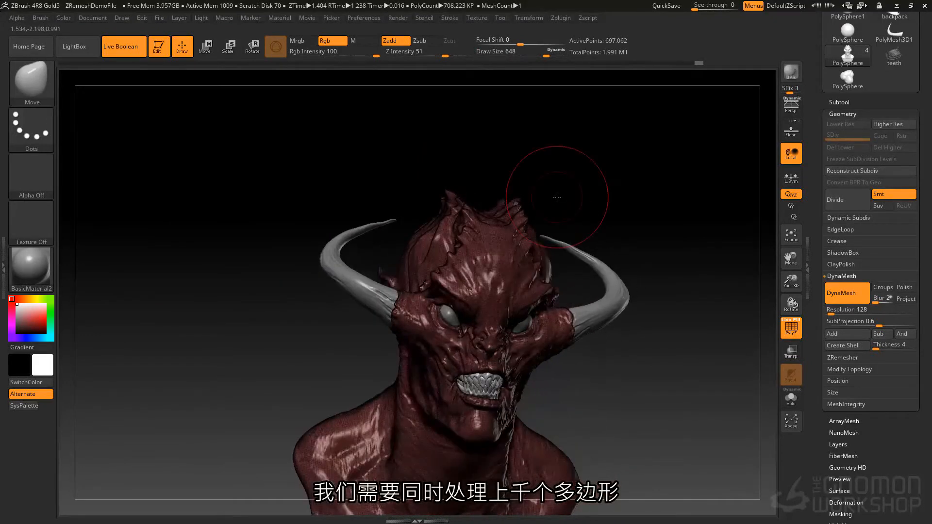
key(ctrl)
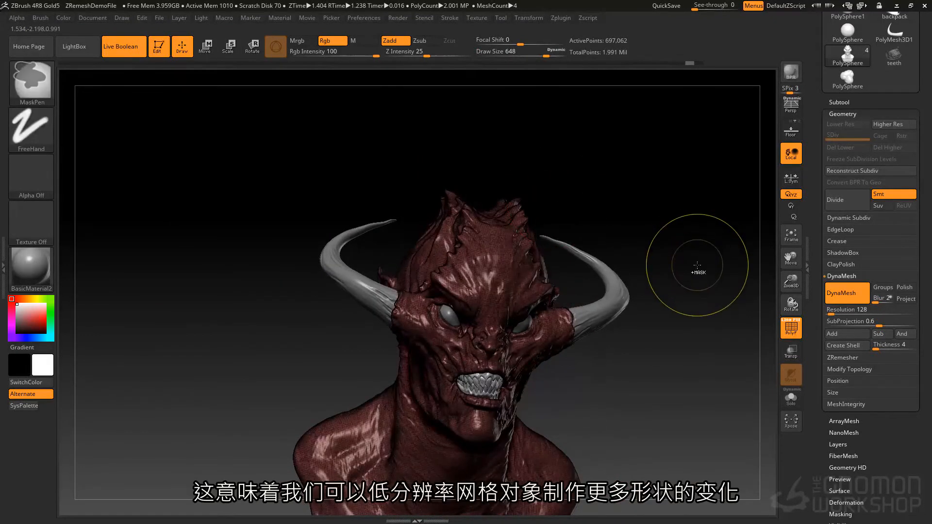
drag(699, 262, 696, 239)
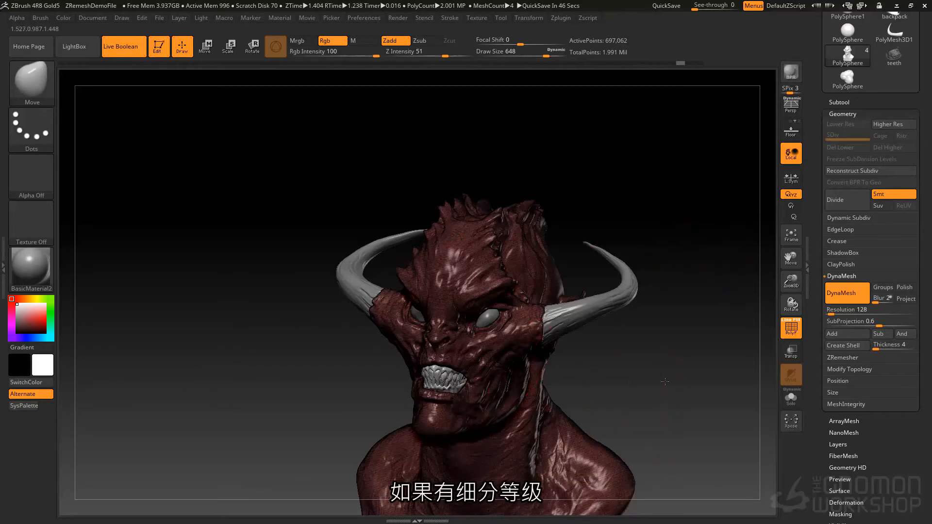
drag(638, 396, 669, 377)
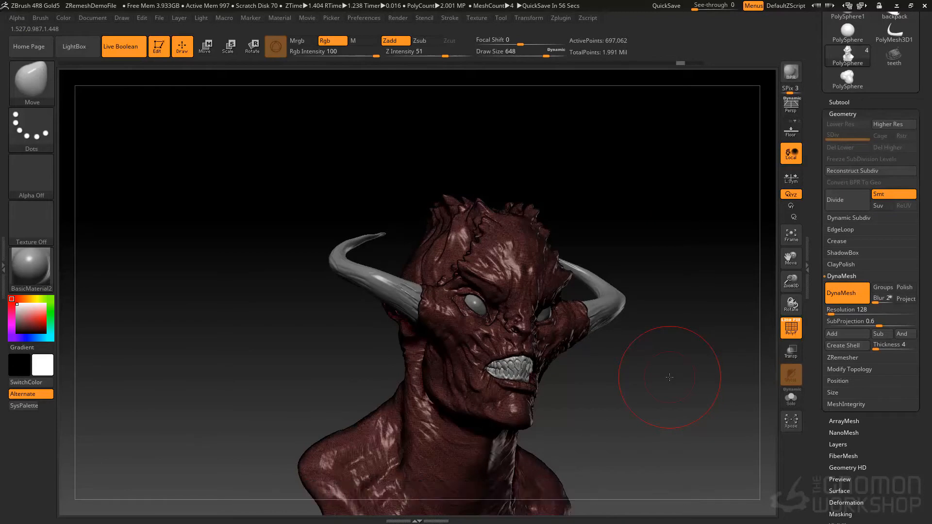
mouse_move(572, 353)
mouse_down()
mouse_move(521, 312)
mouse_move(596, 326)
mouse_move(547, 319)
mouse_move(534, 274)
mouse_up()
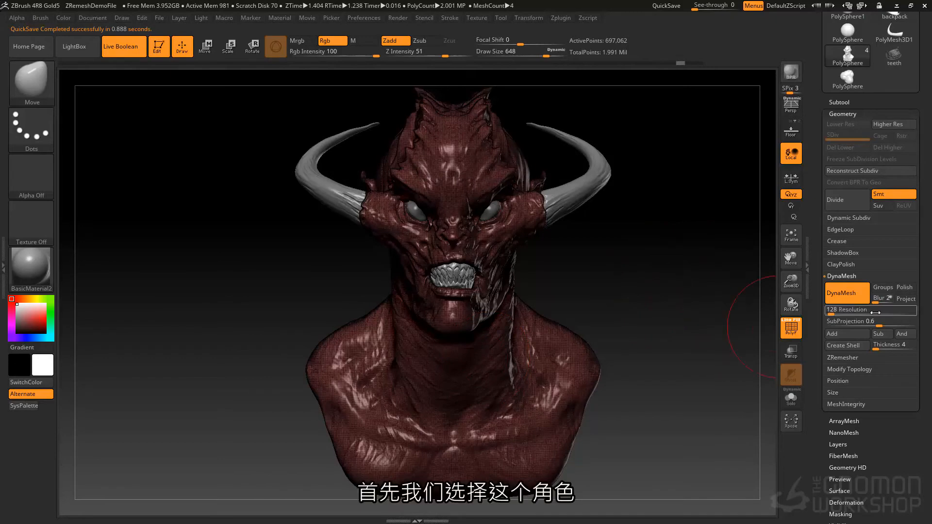
drag(689, 383, 683, 322)
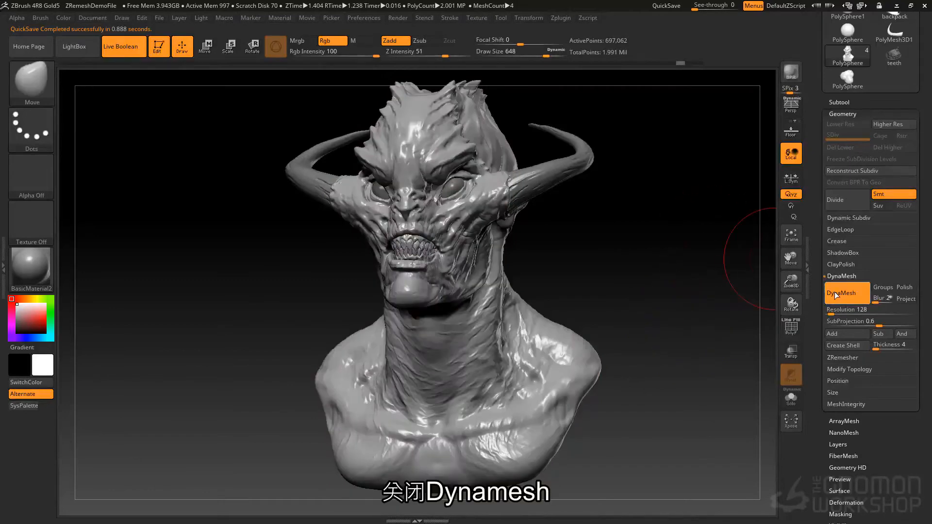
Turn off DynaMesh for the head mesh and duplicate its subtool
click(835, 294)
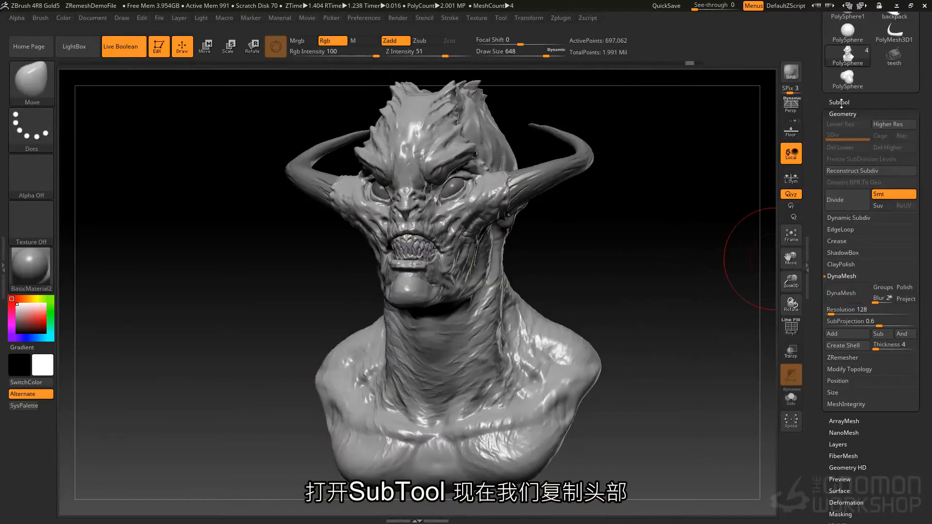
click(840, 103)
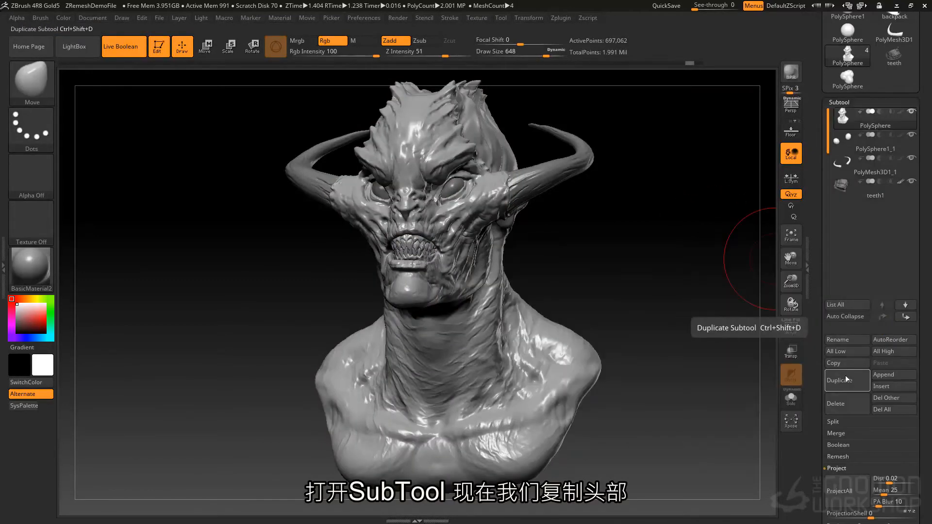
click(839, 380)
Select the original PolySphere head subtool and hide all the other subtools
click(846, 118)
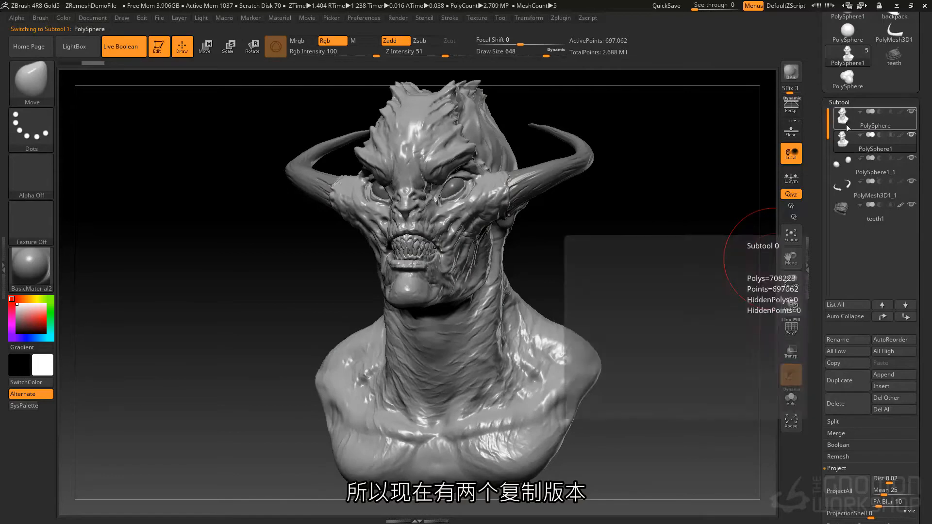
shift+click(911, 113)
drag(562, 179, 580, 219)
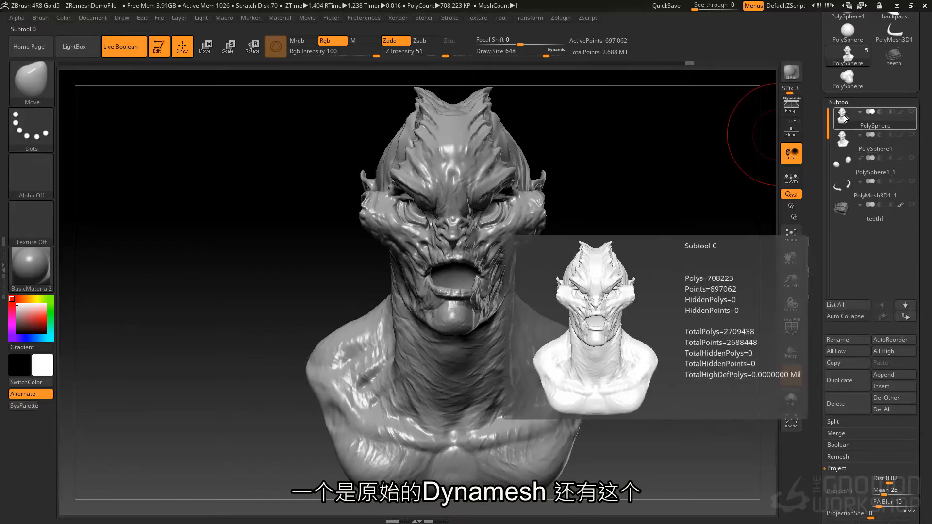
drag(594, 371, 624, 288)
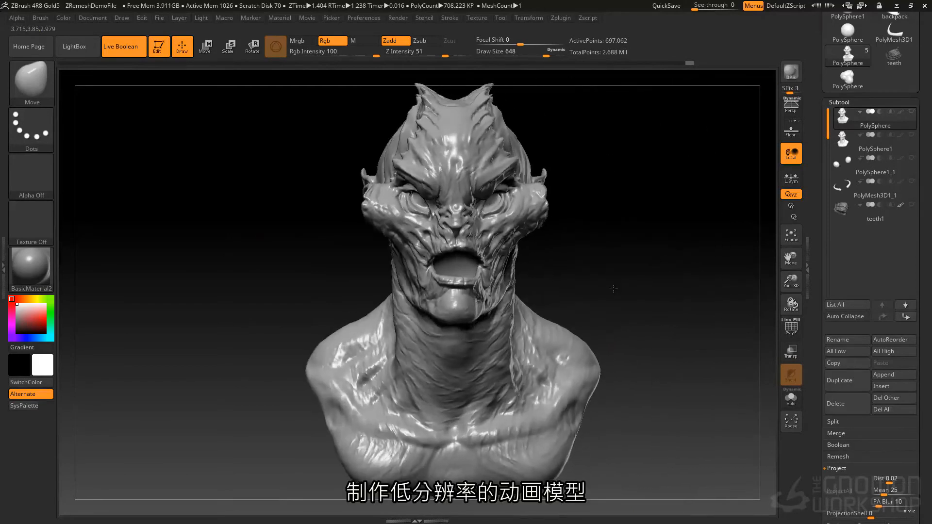
mouse_move(621, 286)
alt+mouse_down()
mouse_move(574, 306)
mouse_move(588, 272)
alt+mouse_up()
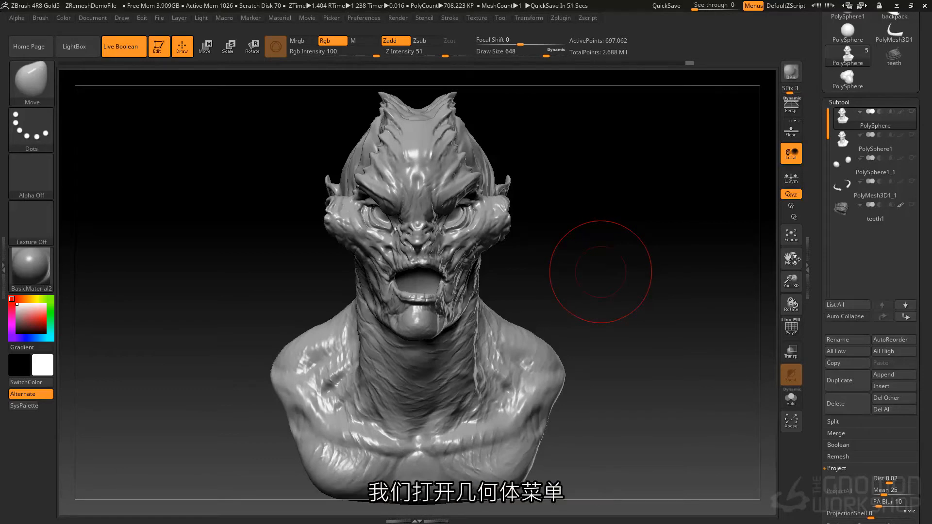
Remesh the original head with ZRemesher using a target polygons count of 1.5
scroll(826, 252, down, 5)
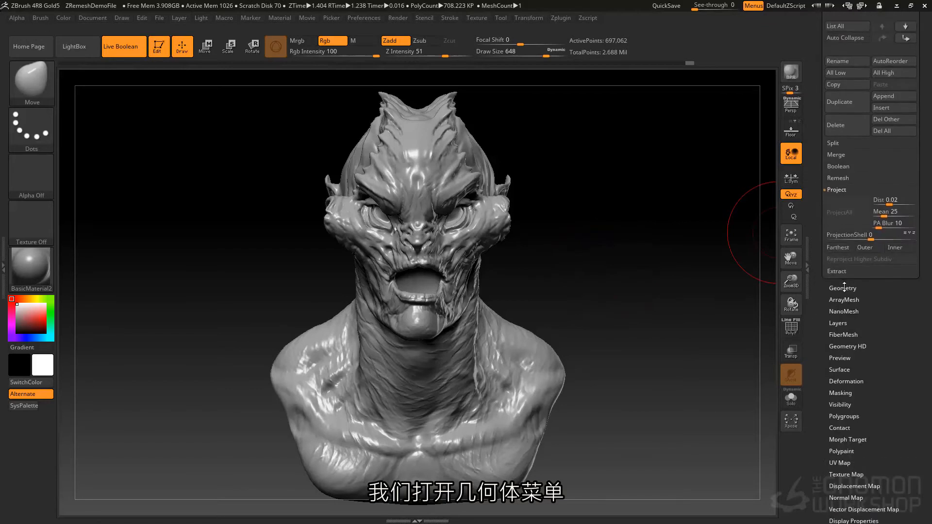
click(844, 288)
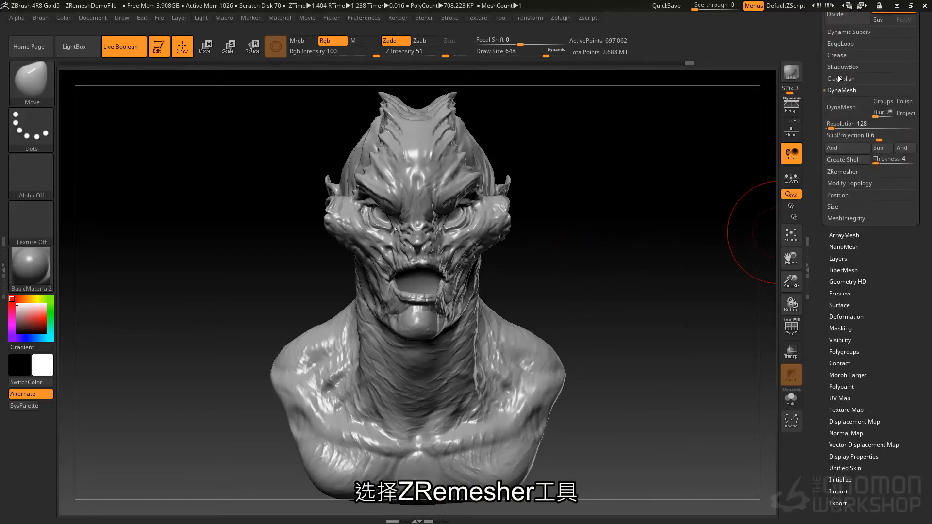
click(840, 90)
click(841, 101)
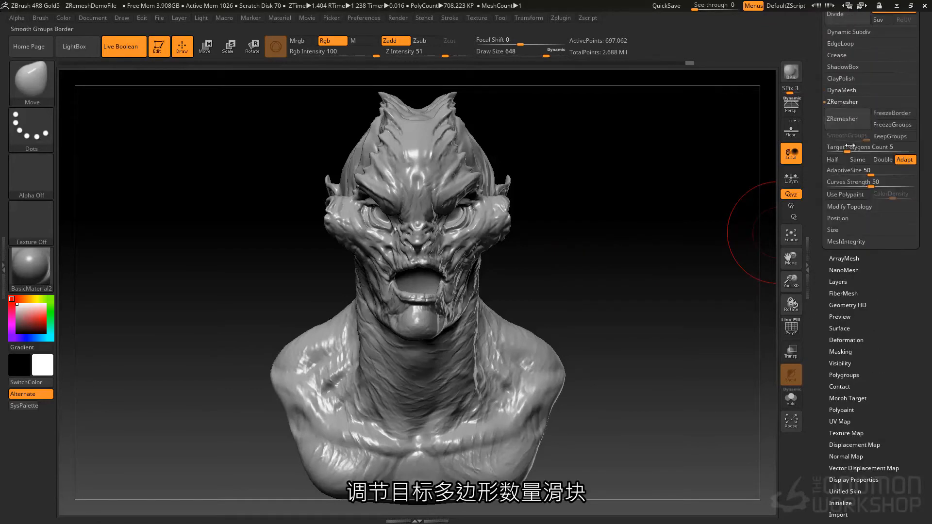
drag(847, 151, 849, 151)
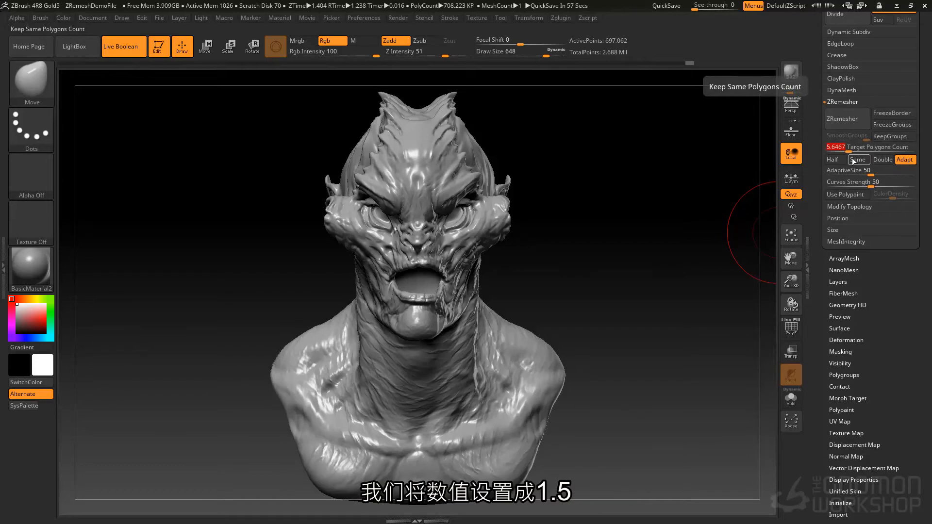
text(1.5)
key(Return)
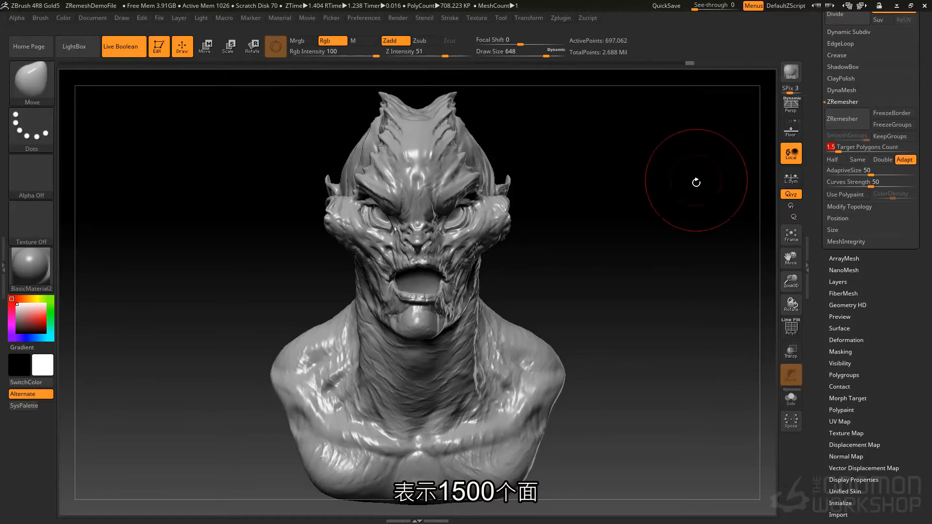
click(847, 123)
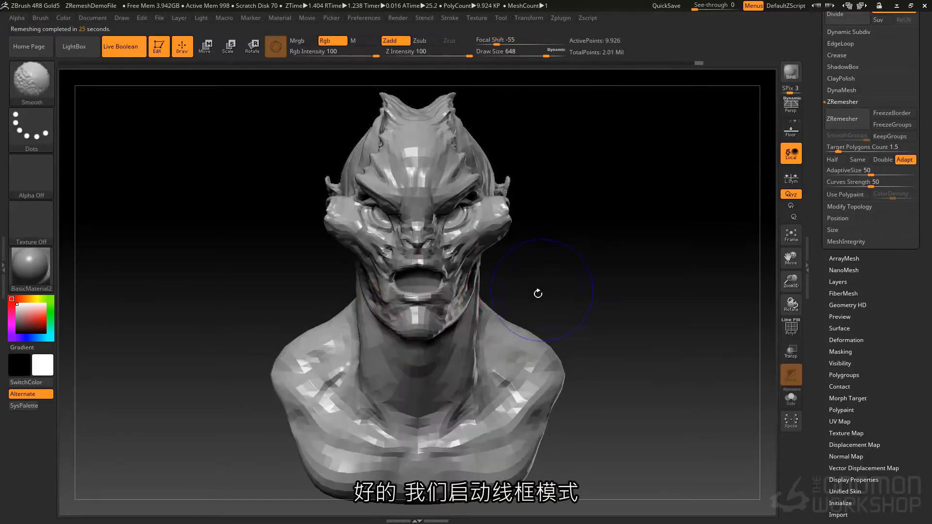
Display the wireframe on the remeshed head and examine the edge loops around the eyes, mouth and skull
key(shift+f)
drag(537, 239, 449, 364)
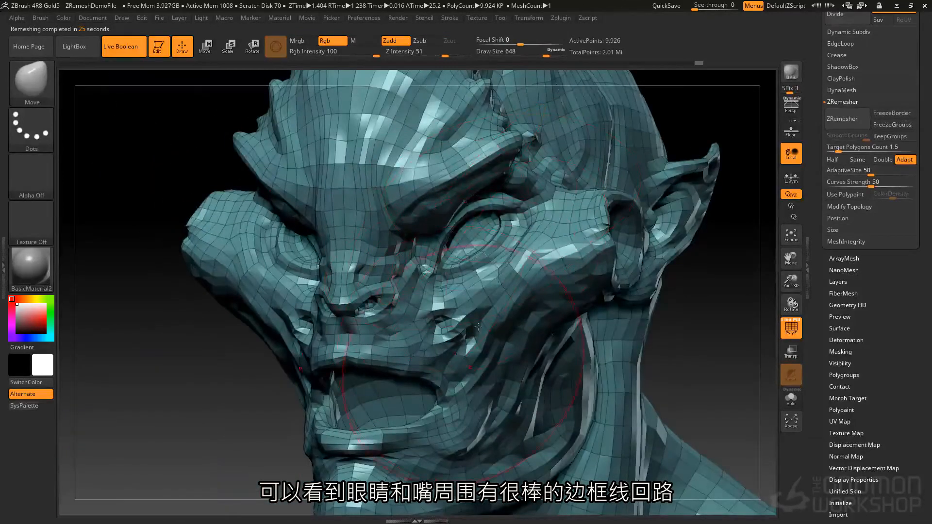
alt+right_drag(464, 364, 494, 206)
alt+right_drag(491, 399, 593, 176)
right_drag(497, 420, 461, 204)
right_drag(430, 177, 480, 189)
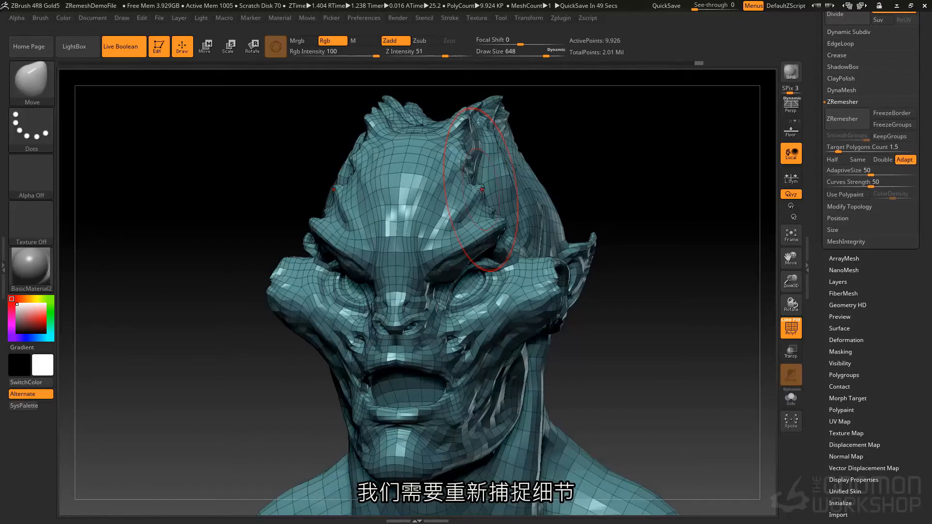
scroll(868, 209, up, 5)
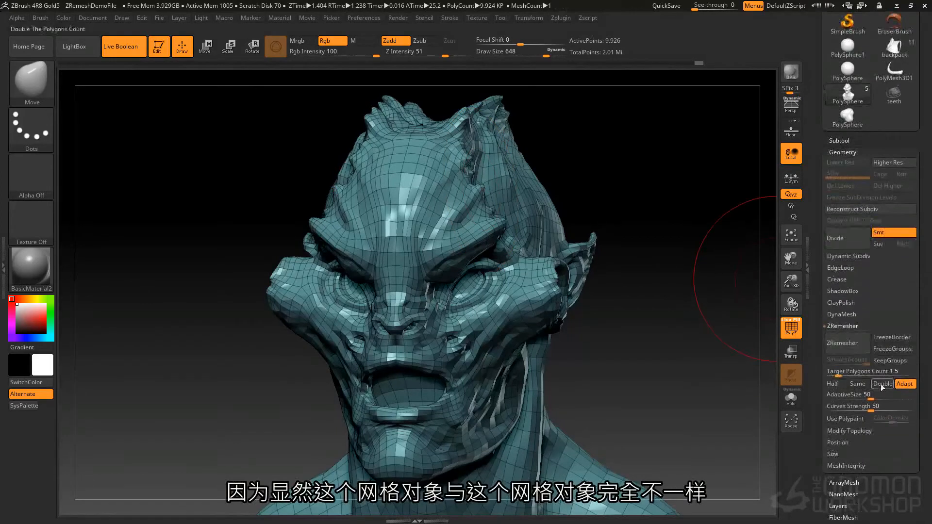
Switch to the high-resolution PolySphere1 duplicate to compare its detail with the remeshed head
shift+drag(701, 183, 771, 166)
drag(863, 128, 863, 187)
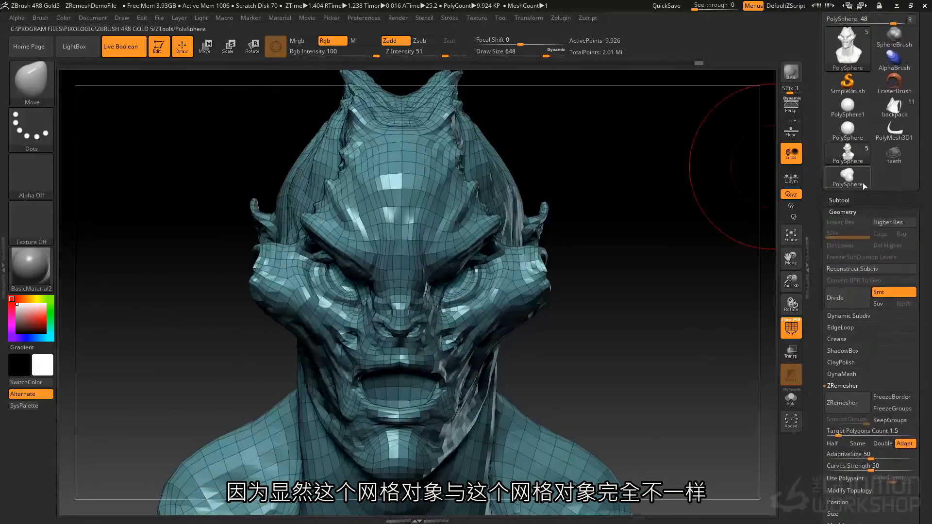
click(851, 199)
click(844, 238)
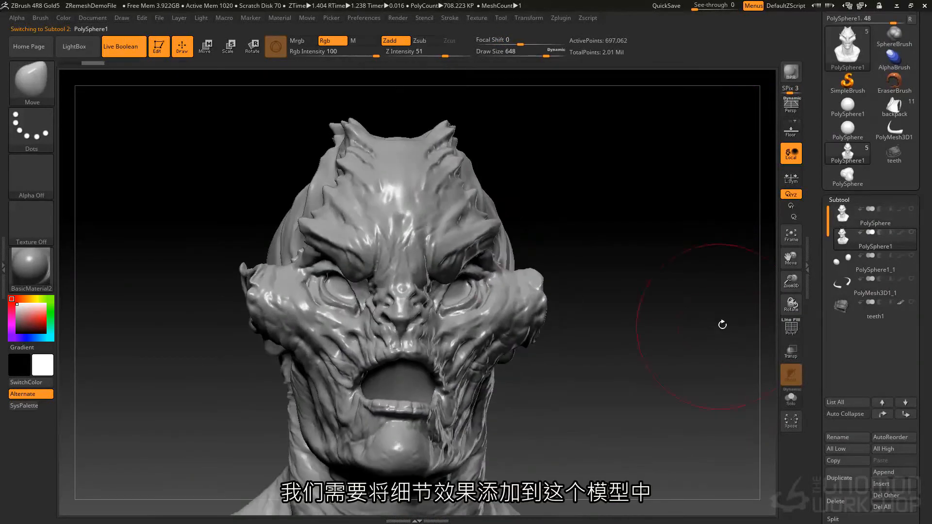
Select the remeshed PolySphere head and subdivide it once
click(869, 216)
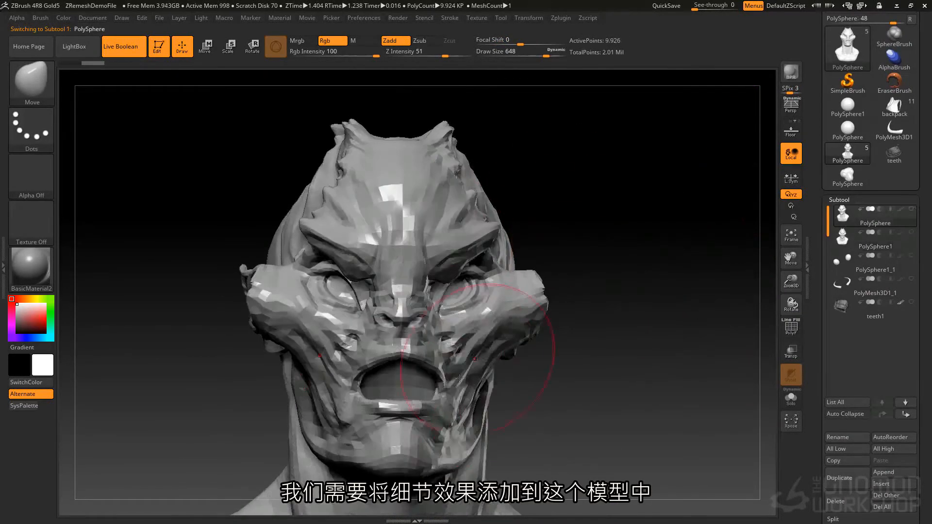
key(ctrl)
key(ctrl+d)
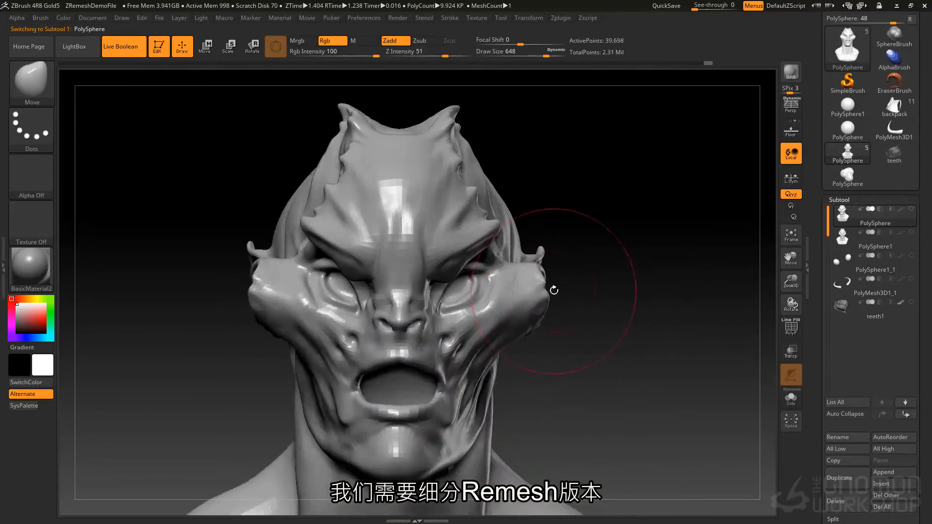
Show the high-resolution PolySphere1 duplicate together with the remeshed head
key(shift)
click(912, 233)
mouse_move(630, 271)
mouse_down()
mouse_move(416, 272)
mouse_move(440, 268)
mouse_move(444, 194)
mouse_up()
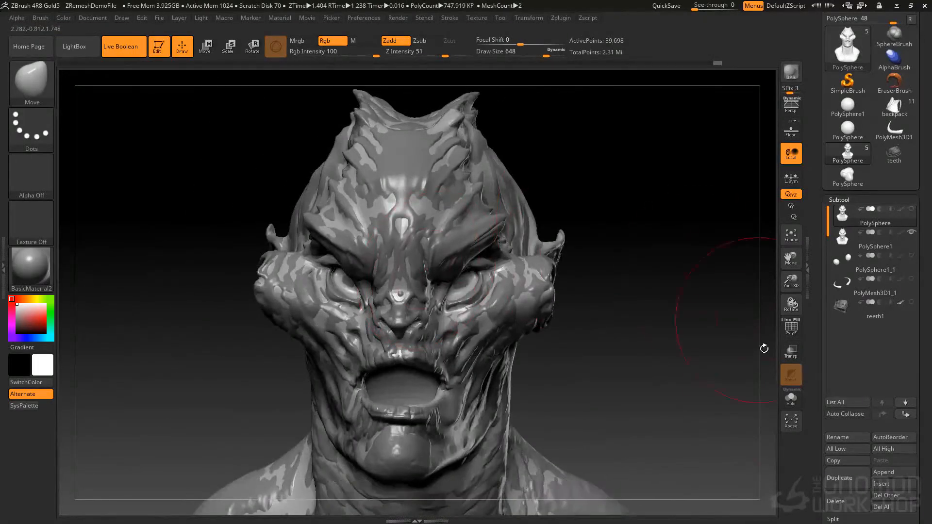
Isolate the remeshed head with Solo and project the high-resolution detail onto it with ProjectAll
click(796, 398)
mouse_move(865, 252)
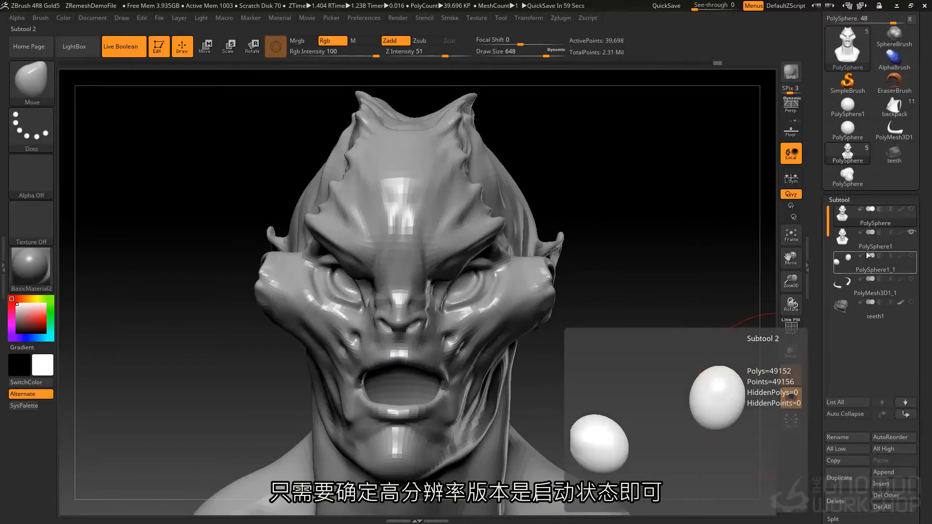
mouse_move(898, 246)
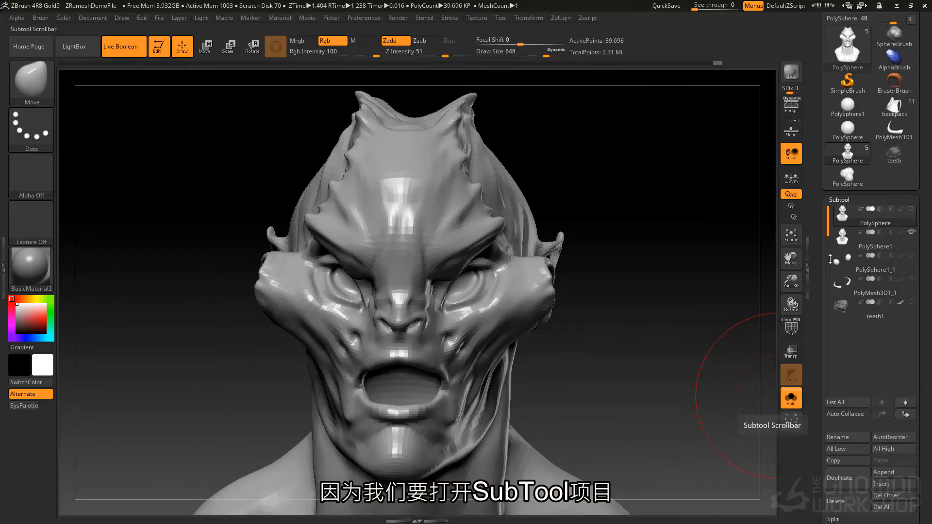
scroll(833, 185, down, 5)
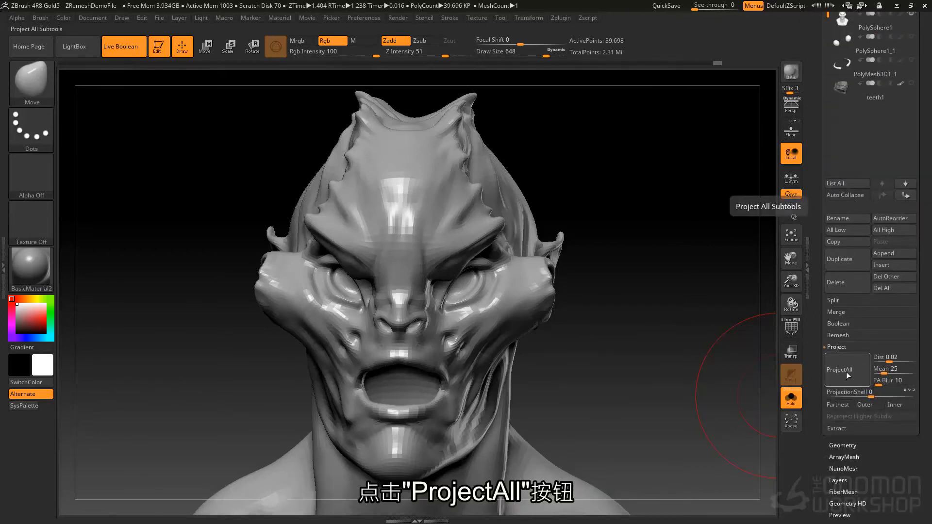
click(847, 371)
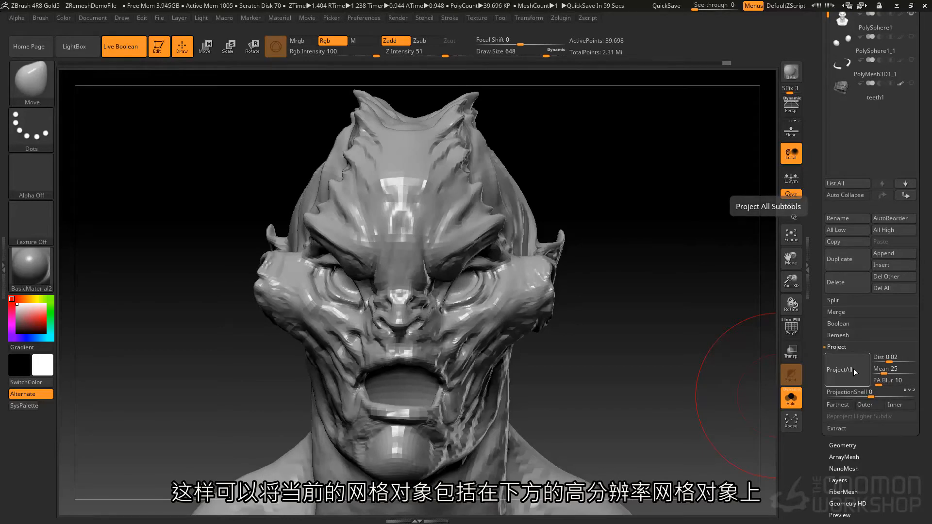
Add another subdivision level to the head that received the projected detail
scroll(848, 112, up, 4)
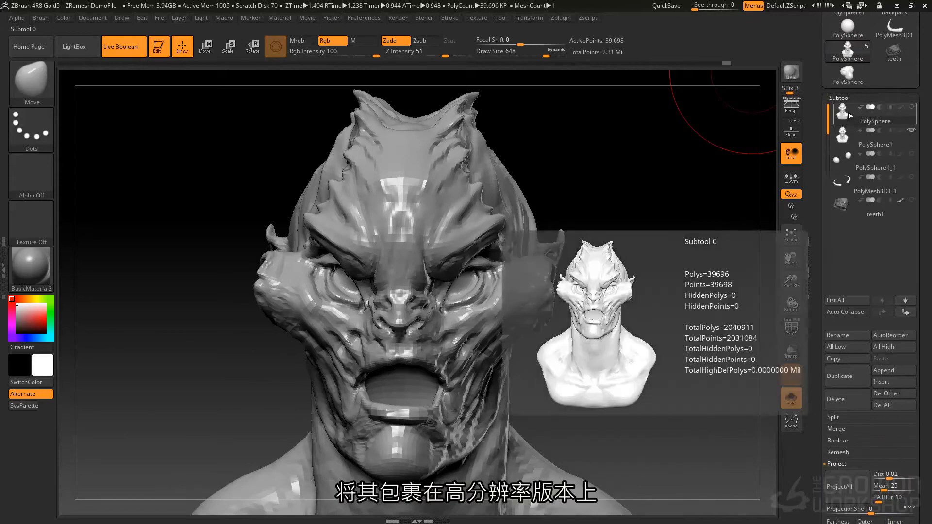
mouse_move(846, 138)
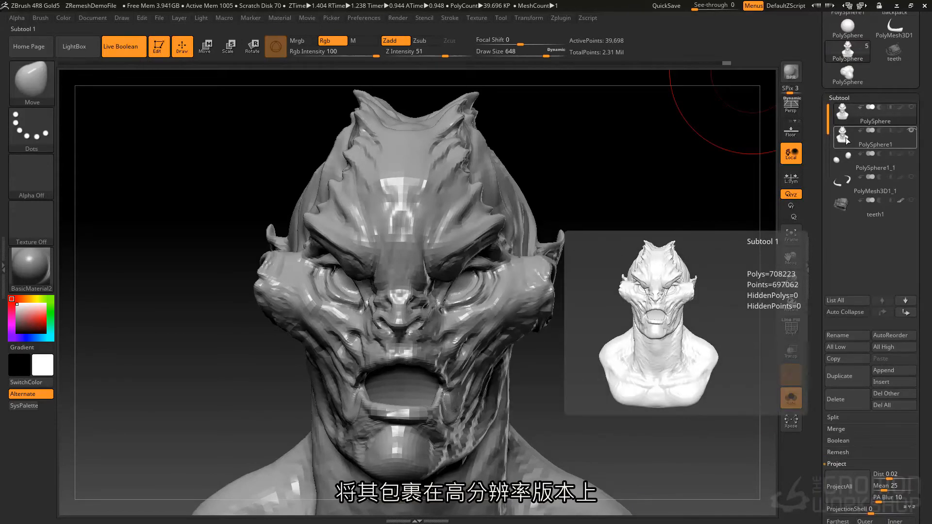
key(ctrl)
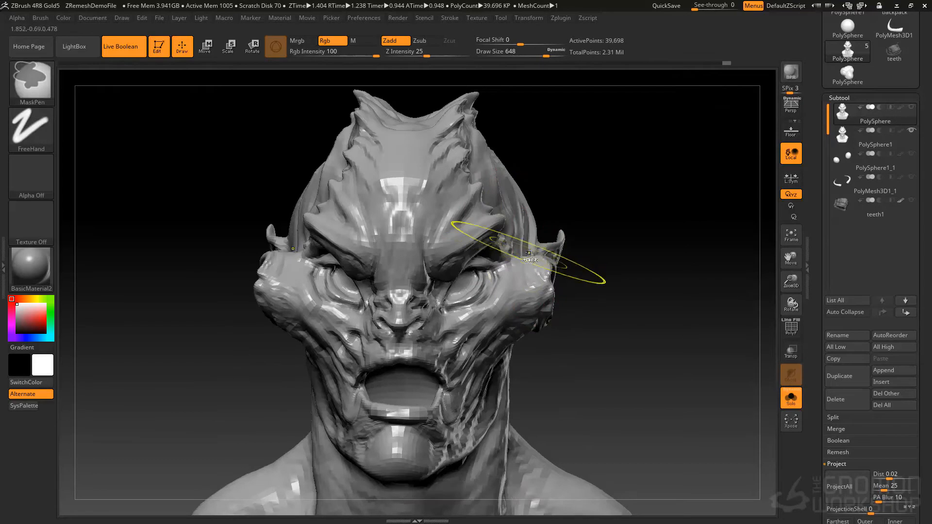
key(ctrl+d)
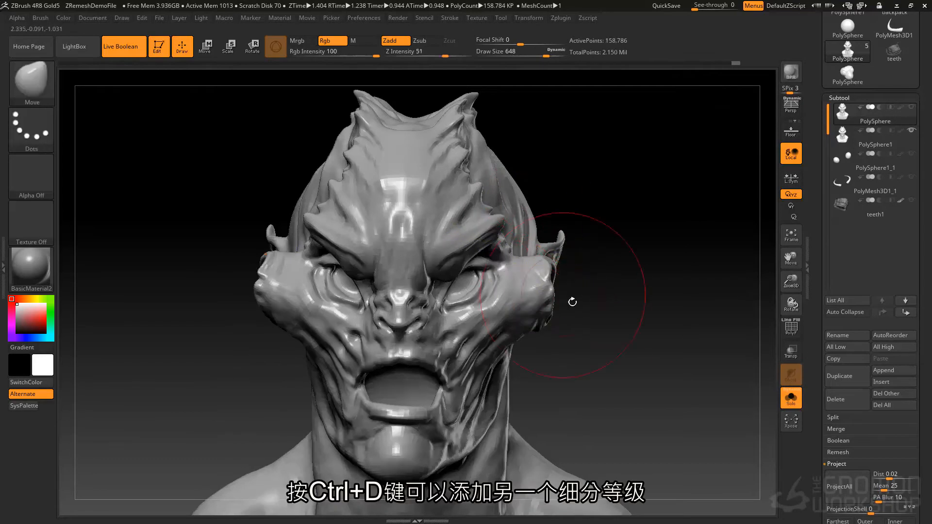
Project the original high-resolution detail onto the remeshed head at its third subdivision level with ProjectAll and inspect the result
click(853, 484)
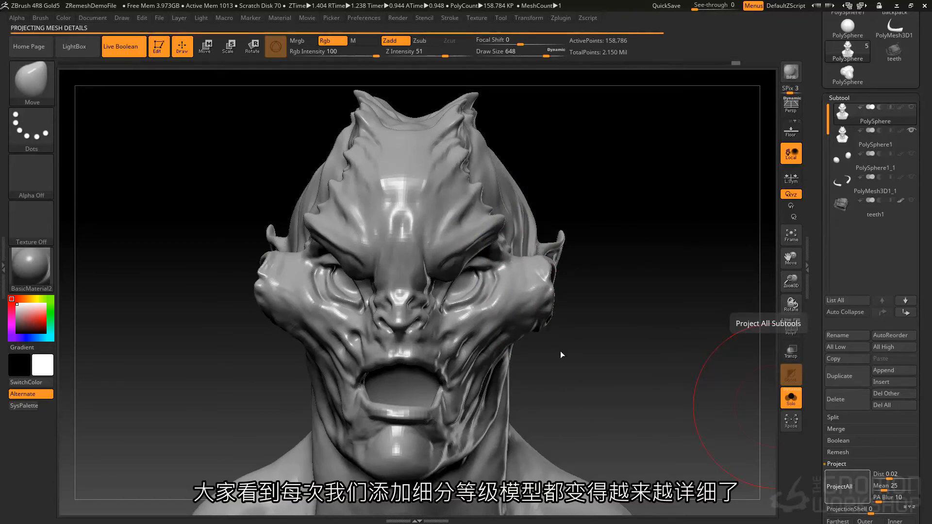
drag(554, 415, 583, 406)
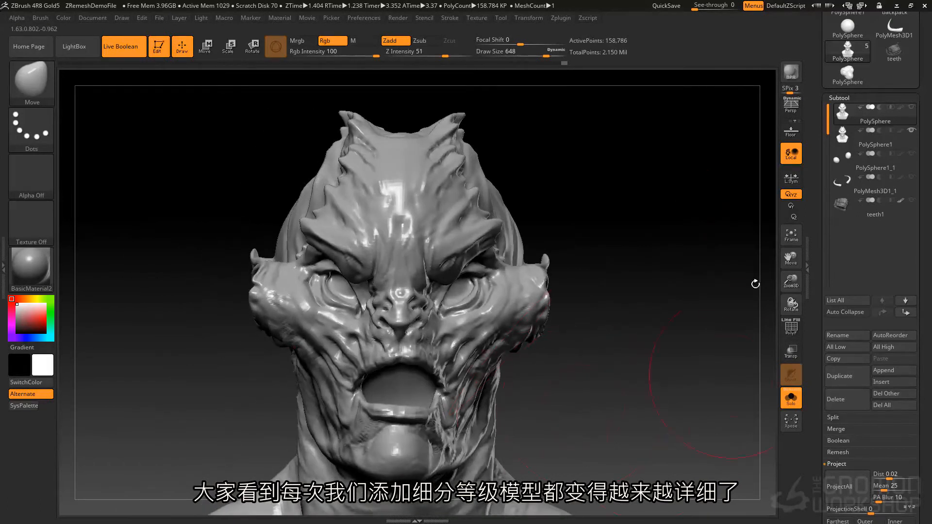
mouse_move(638, 349)
mouse_down()
mouse_move(658, 318)
mouse_move(585, 341)
mouse_up()
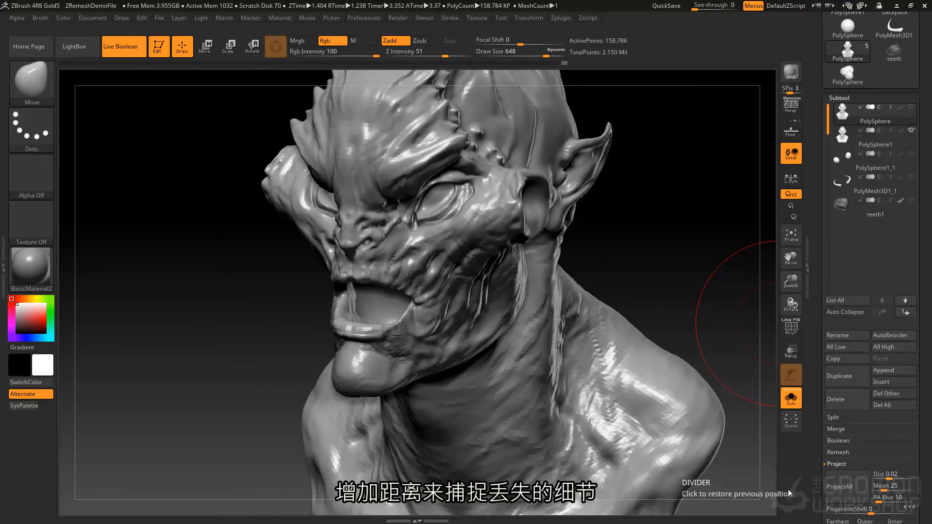
mouse_move(715, 453)
mouse_down()
mouse_move(649, 337)
mouse_move(714, 334)
mouse_move(592, 330)
mouse_move(695, 327)
mouse_up()
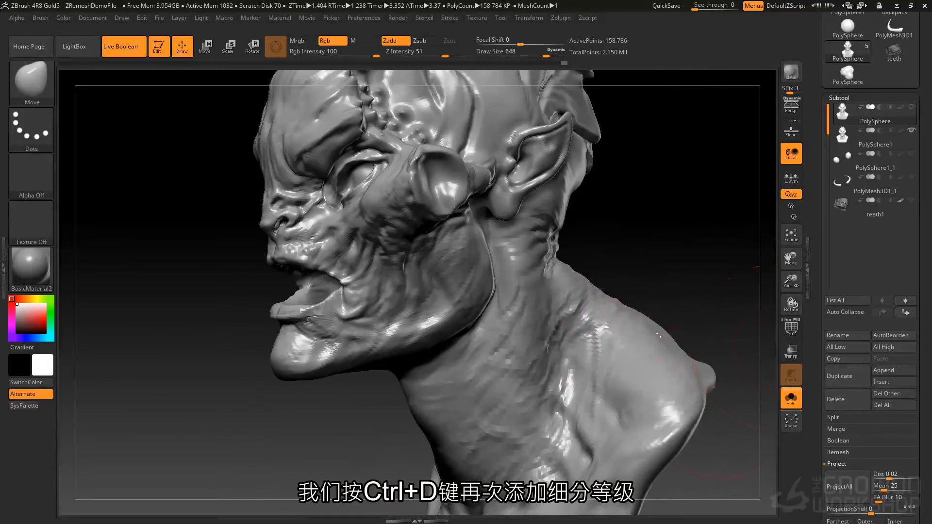
Add a fourth subdivision level to the remeshed head and project the high-resolution detail onto it with ProjectAll
key(ctrl+d)
drag(607, 313, 651, 277)
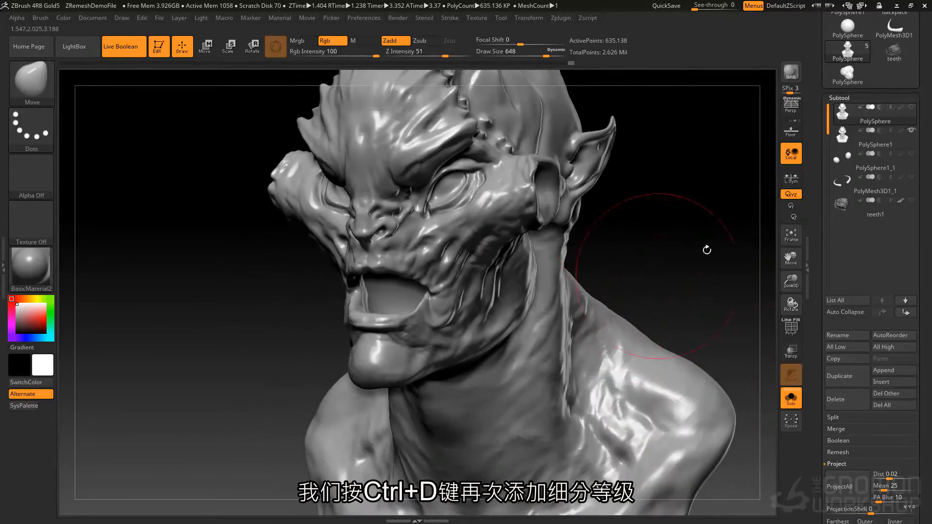
click(840, 473)
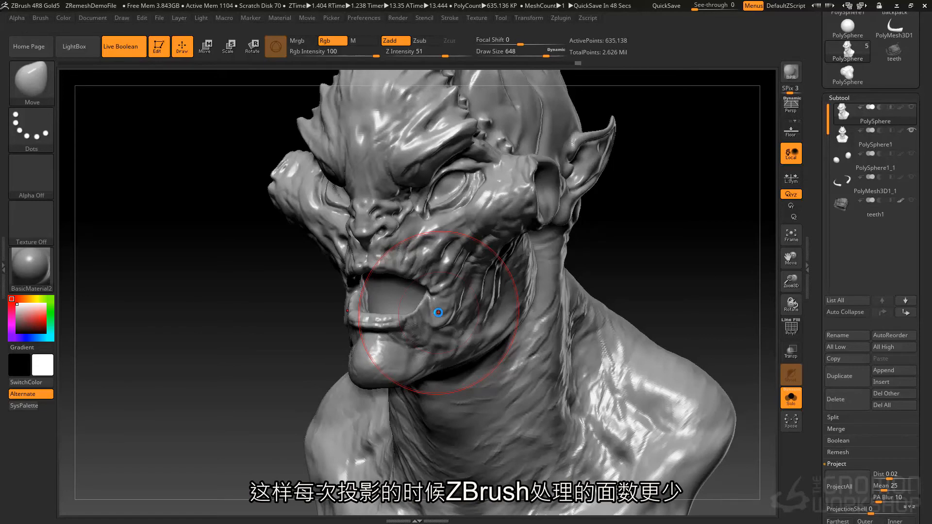
Add a fifth subdivision level to the remeshed head and run ProjectAll on it with Dist 0.02
drag(624, 235, 654, 264)
alt+right_drag(654, 265, 578, 171)
right_drag(606, 352, 582, 347)
key(ctrl+d)
right_drag(614, 243, 726, 318)
click(843, 494)
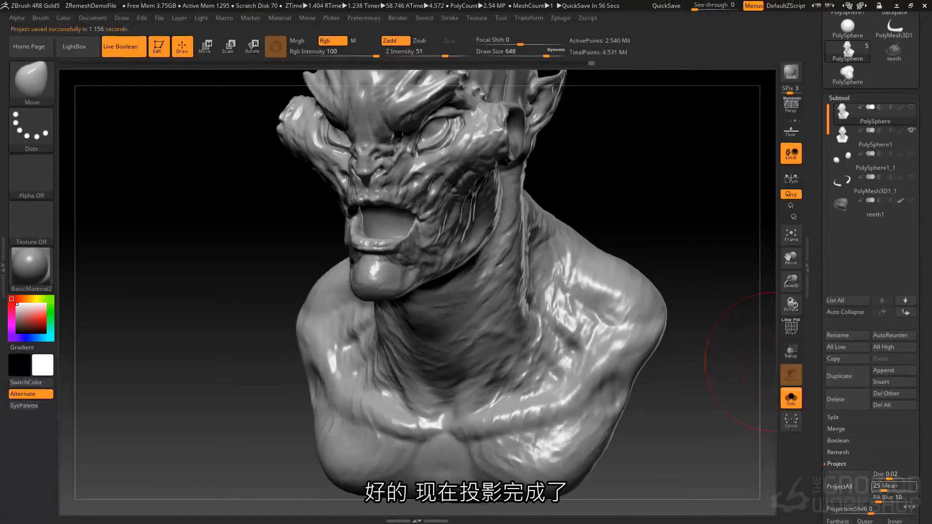
Compare the projected PolySphere head with the original PolySphere1 by switching between the two subtools from front and side views
drag(606, 148, 584, 171)
drag(644, 182, 619, 269)
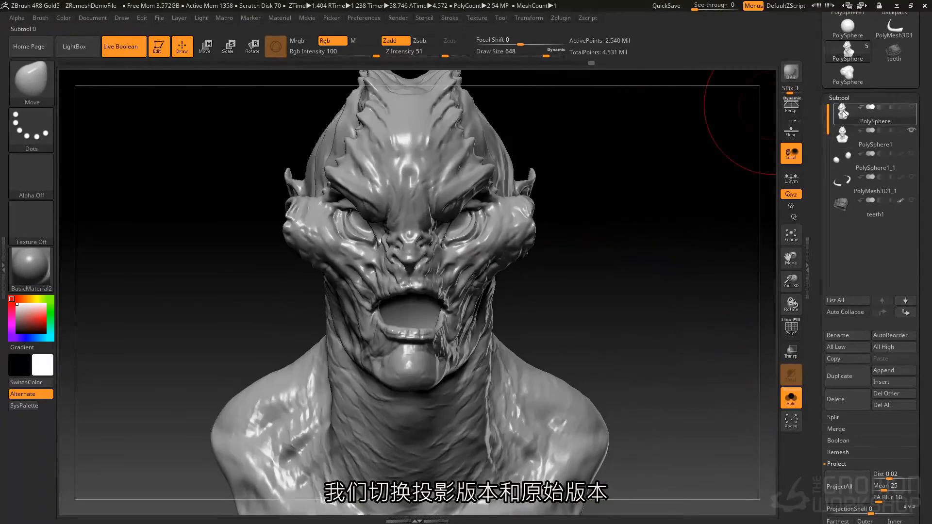
click(844, 137)
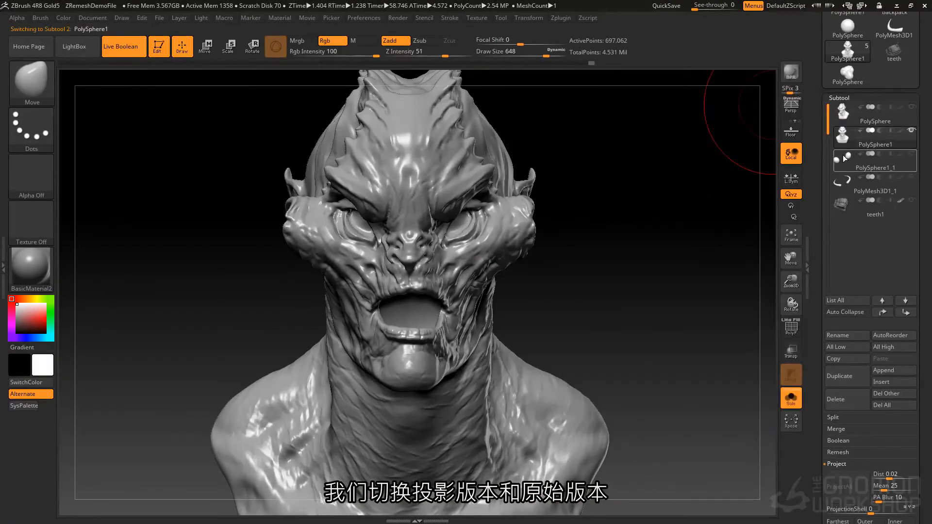
click(842, 116)
click(841, 143)
drag(757, 209, 706, 205)
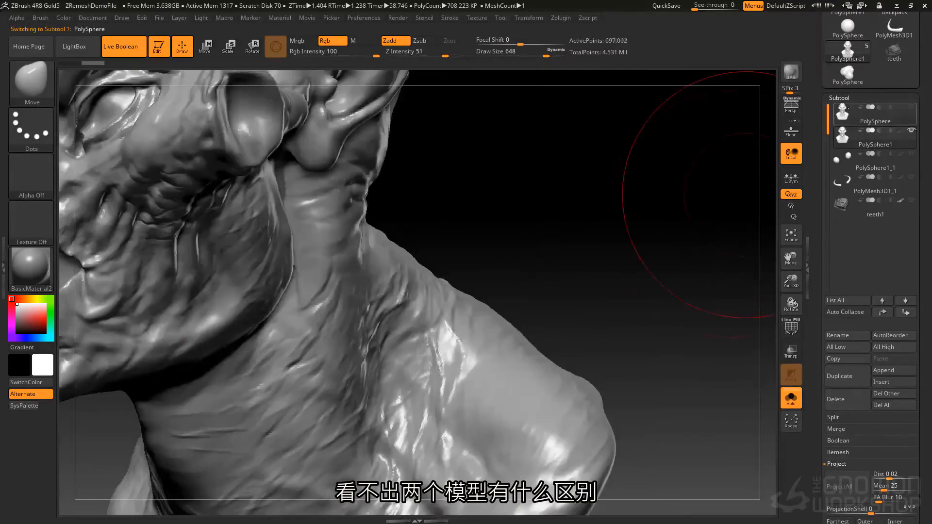
click(841, 113)
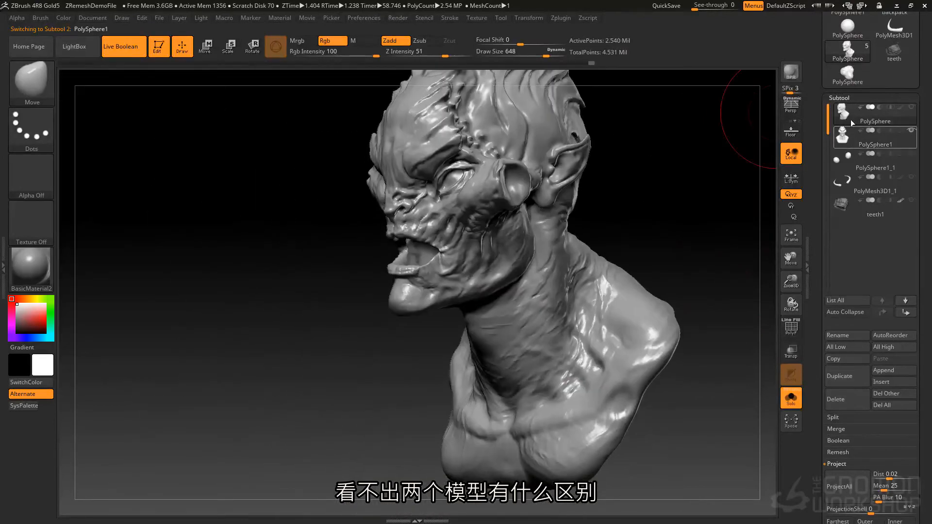
click(852, 112)
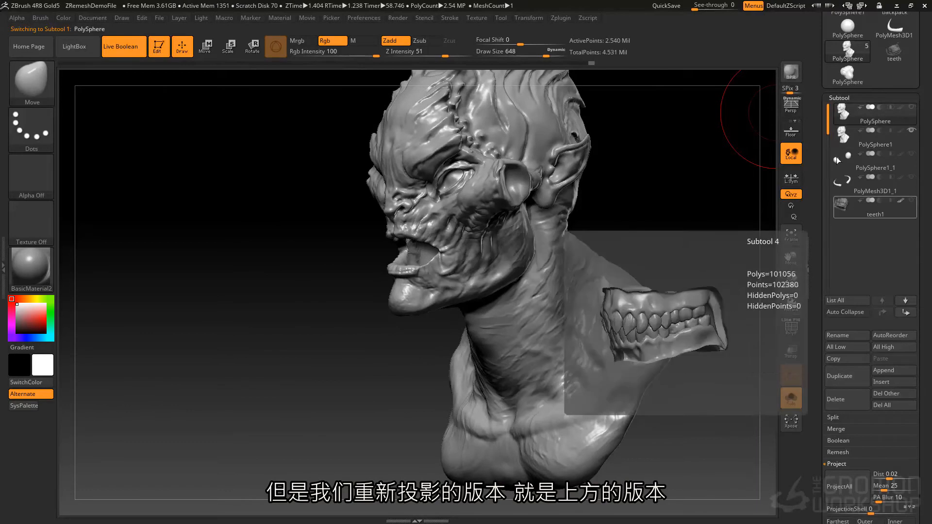
Set the projected PolySphere head to subdivision level 1 in its Geometry settings
click(839, 98)
click(854, 109)
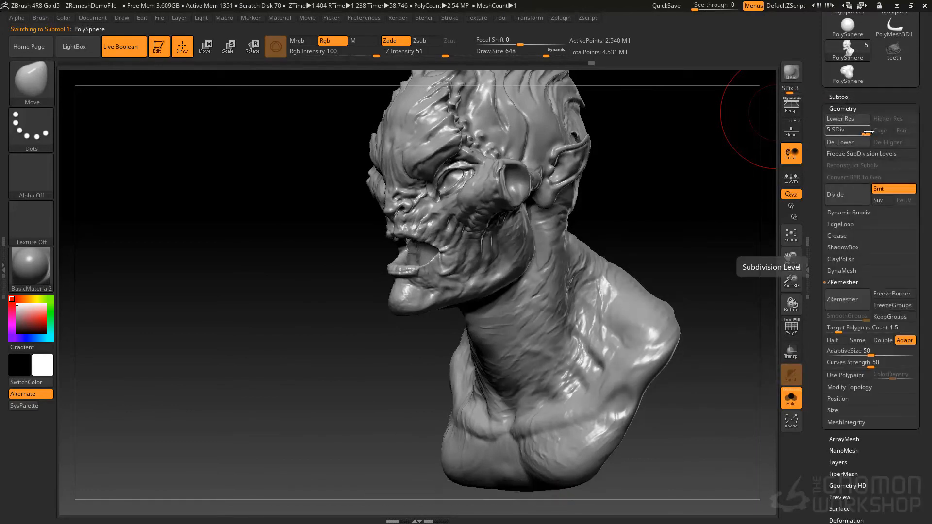
drag(847, 131, 829, 131)
drag(684, 150, 505, 250)
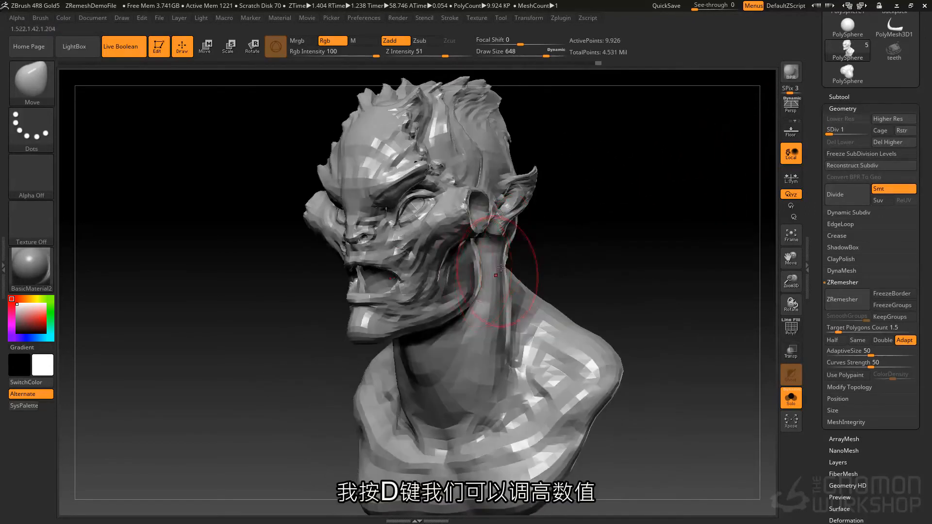
Step the head up and down through its subdivision levels to examine the detail, finishing at level 1
key(d)
key(d)
key(d)
key(shift)
key(shift+d)
key(shift+d)
key(shift+d)
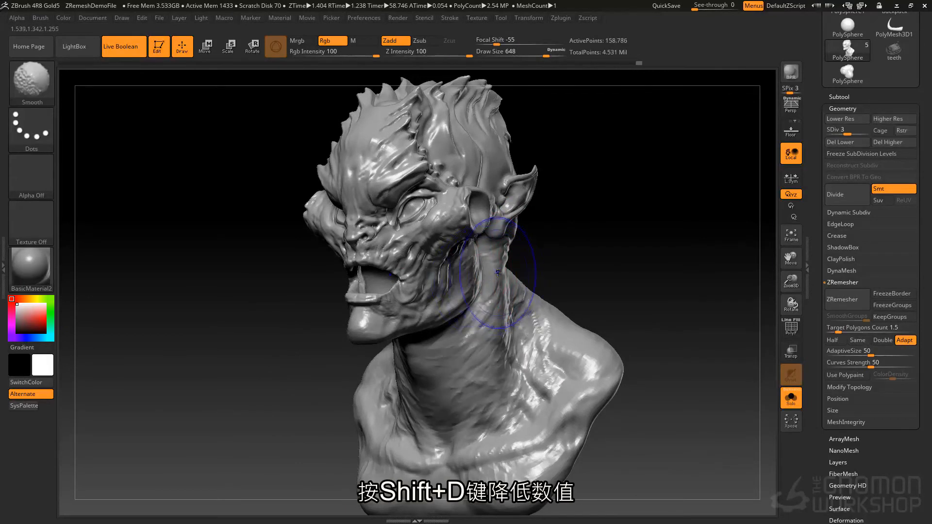
key(d)
key(d)
key(d)
key(shift+d)
key(shift+d)
key(shift+d)
Reshape the crest at the back of the head with the Move brush at Draw Size 476 on the lowest level
right_drag(448, 286, 467, 266)
key(space)
drag(588, 134, 568, 133)
key(space)
drag(570, 258, 578, 258)
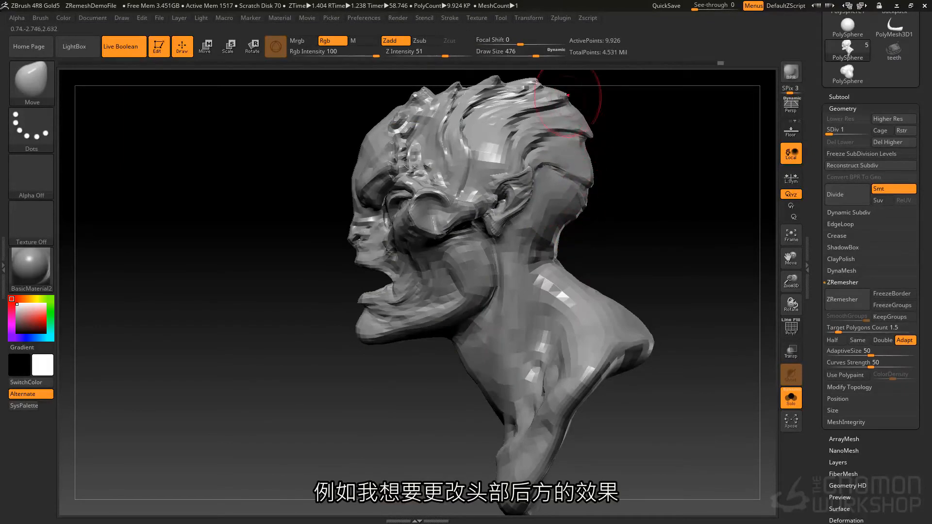
right_drag(572, 100, 594, 161)
drag(542, 161, 541, 152)
Pull out the lower spike of the rear crest with the Move brush at Draw Size 177, then enlarge the brush to 878
key(space)
key(space)
drag(590, 178, 590, 181)
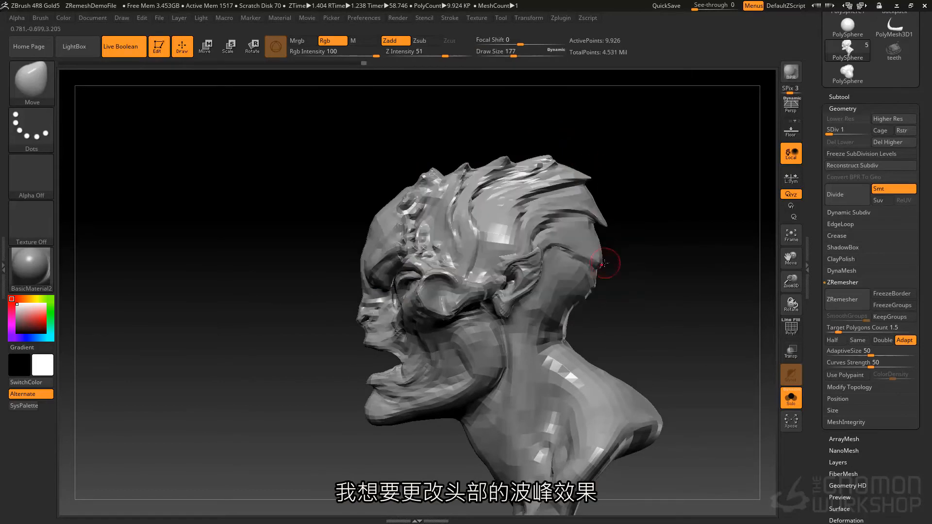
key(space)
mouse_move(525, 158)
mouse_down()
mouse_move(568, 155)
mouse_move(463, 149)
mouse_up()
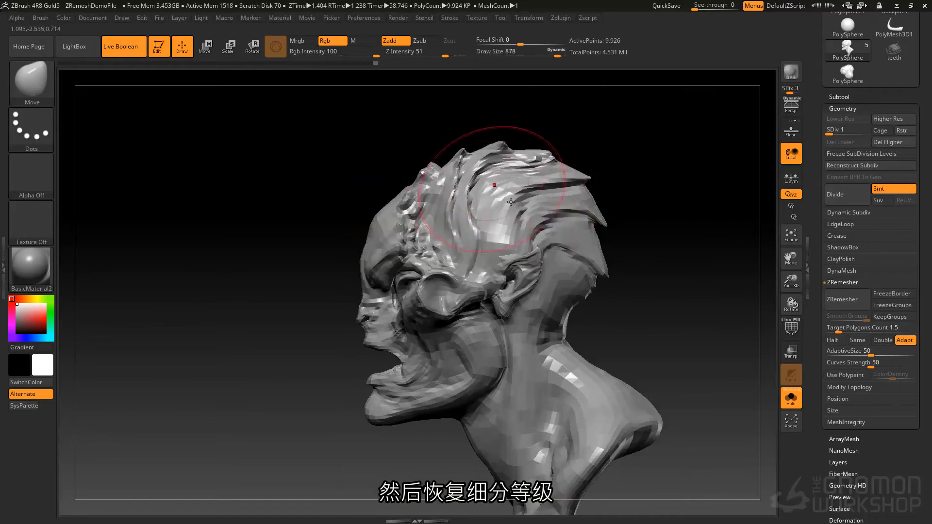
Check the reshaped crest at a higher subdivision level and return the head to level 1
key(d)
mouse_move(503, 110)
mouse_down()
mouse_move(499, 134)
mouse_move(511, 150)
mouse_move(466, 124)
mouse_move(621, 161)
mouse_move(562, 177)
mouse_move(558, 121)
mouse_up()
key(shift+d)
key(shift+d)
key(shift+d)
Mask the head down to the neck with a Transpose topological mask and invert it to protect the neck and shoulders
key(w)
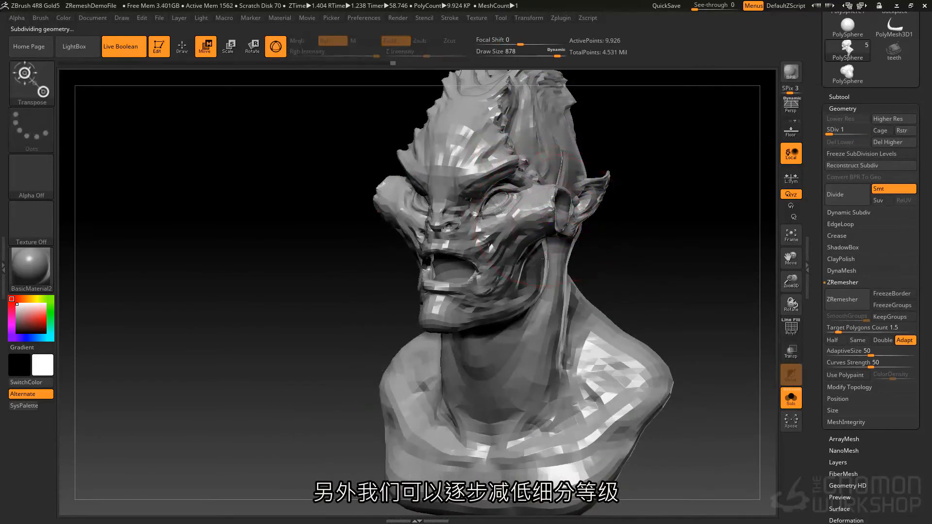
drag(626, 204, 437, 164)
key(y)
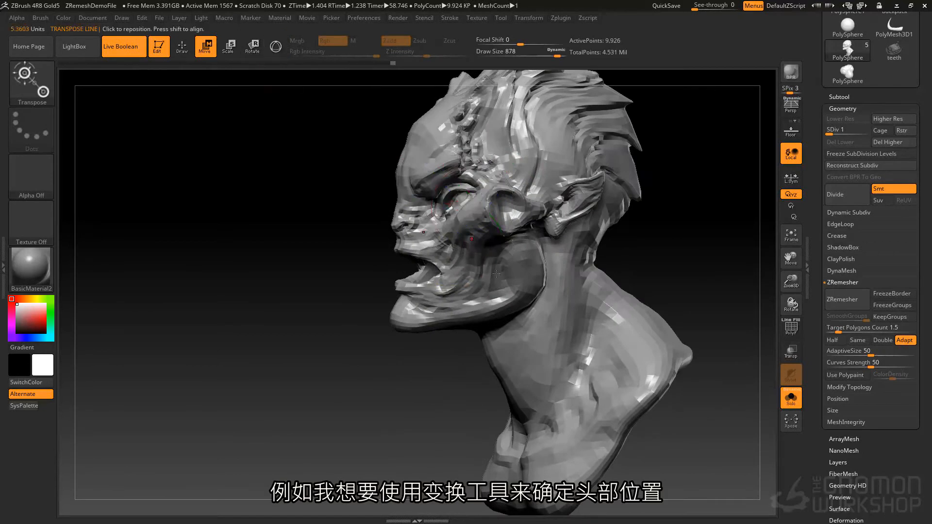
ctrl+drag(567, 275, 566, 318)
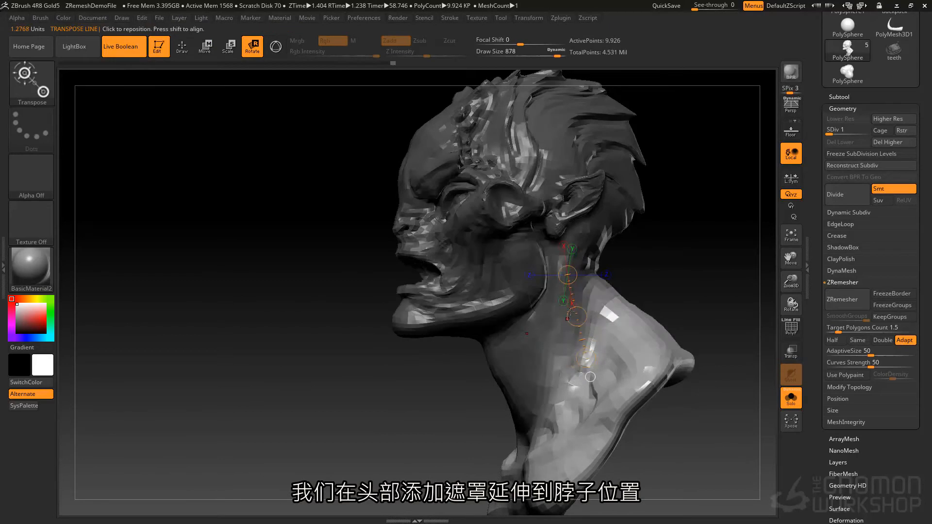
shift+drag(369, 330, 532, 335)
key(ctrl+i)
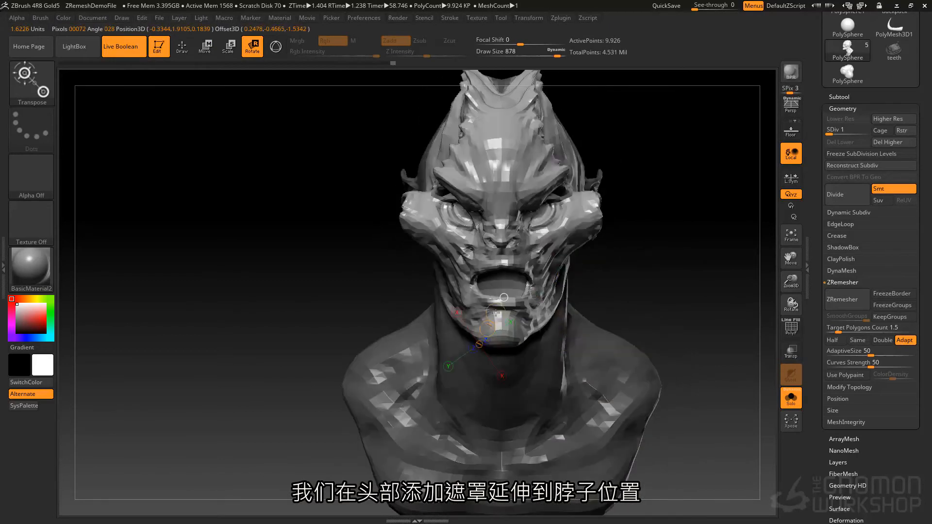
right_drag(502, 309, 586, 162)
ctrl+drag(599, 120, 243, 281)
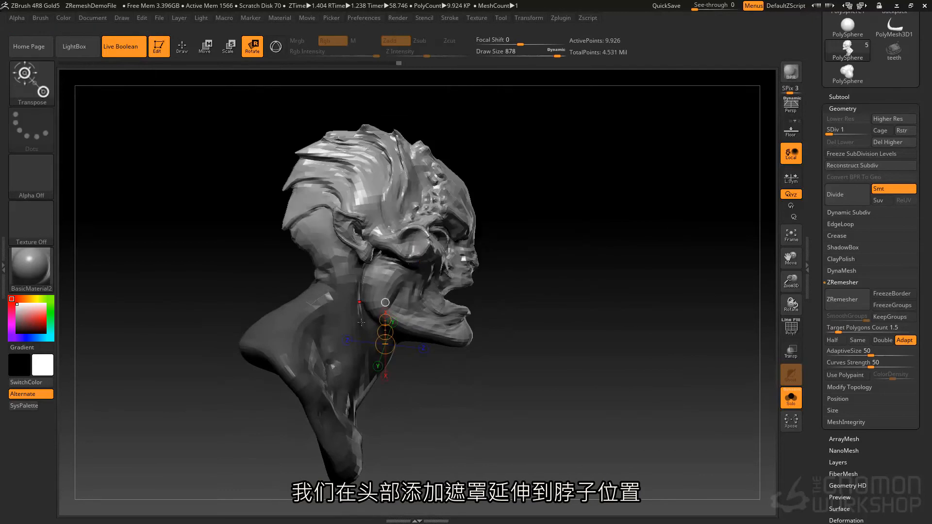
Turn off X symmetry for posing the head and soften the mask edge around the neck
key(q)
key(r)
drag(326, 270, 530, 293)
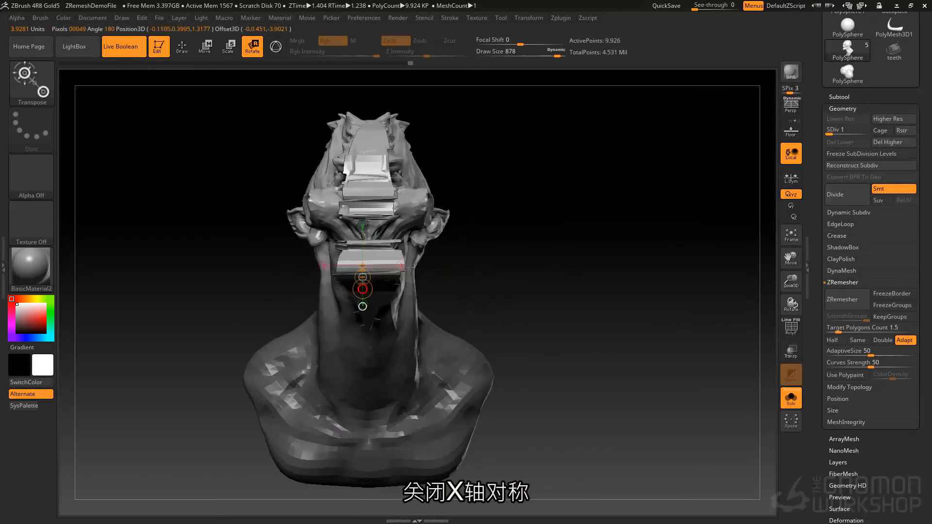
drag(333, 264, 366, 326)
right_drag(367, 326, 368, 299)
key(q)
key(ctrl)
mouse_move(457, 306)
mouse_down()
mouse_move(395, 243)
mouse_move(399, 301)
mouse_move(418, 287)
mouse_move(389, 310)
mouse_up()
ctrl+click(511, 404)
Turn and tilt the unmasked head on the neck with the Rotate Transpose line
key(r)
shift+drag(501, 409, 502, 77)
drag(607, 195, 675, 204)
drag(501, 236, 481, 232)
alt+drag(481, 104, 339, 188)
shift+drag(421, 319, 420, 294)
mouse_move(346, 330)
mouse_down()
mouse_move(436, 286)
mouse_move(439, 200)
mouse_up()
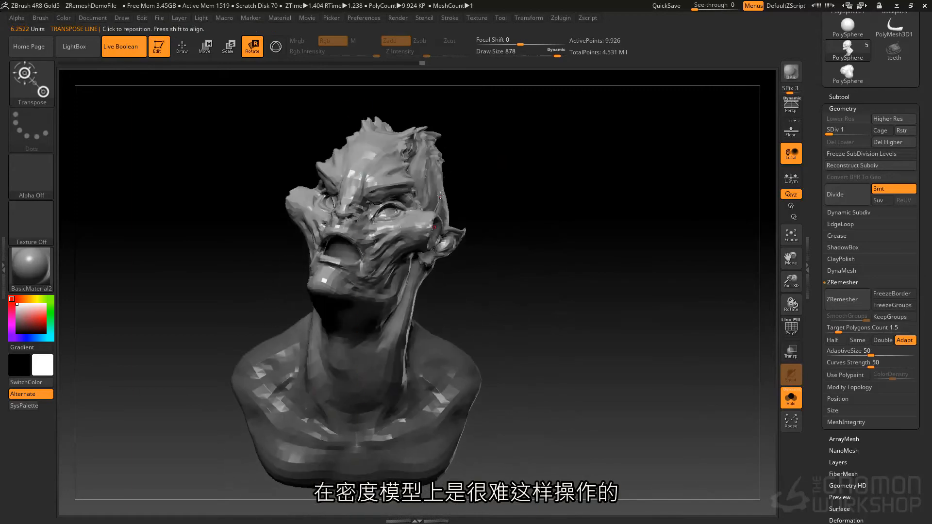
Undo the head rotations, return to Draw mode and clear the mask on the low-polygon head
key(ctrl+z)
key(ctrl+z)
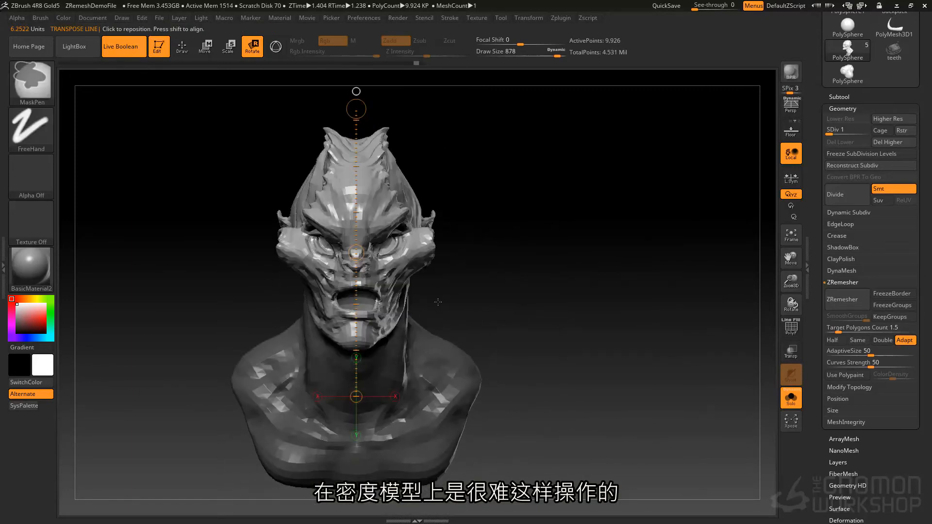
key(q)
drag(424, 275, 562, 269)
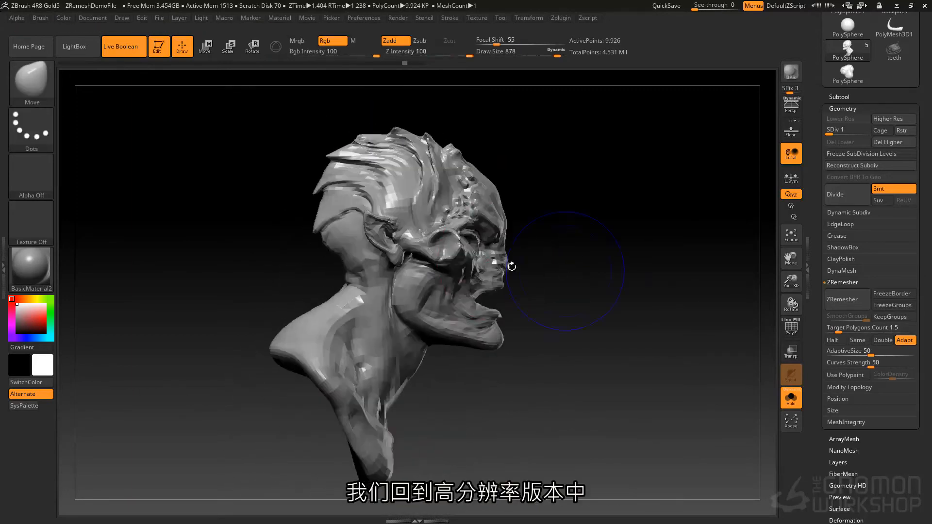
Select the high-resolution PolySphere1 head and mask its head and neck with the MaskPen brush
click(876, 97)
click(853, 139)
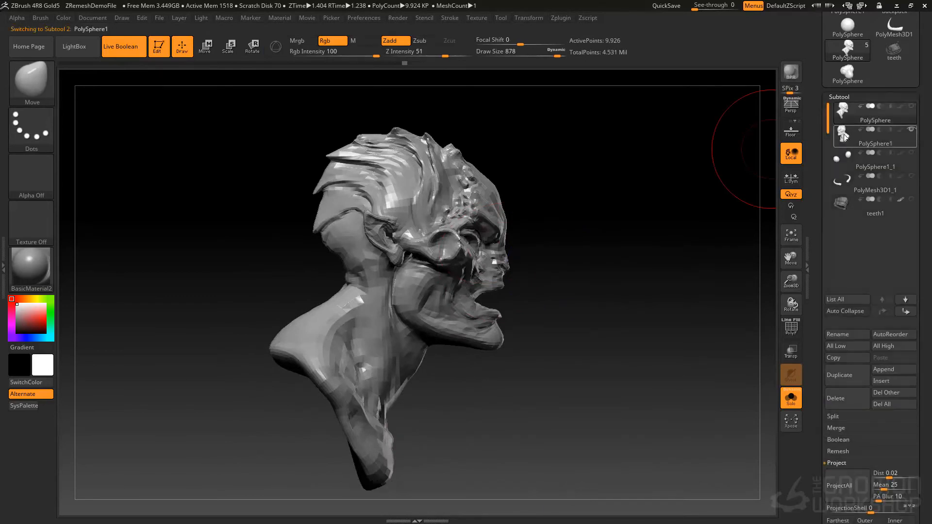
mouse_move(541, 239)
mouse_down()
mouse_move(382, 270)
mouse_move(377, 302)
mouse_up()
key(r)
shift+drag(461, 291, 539, 274)
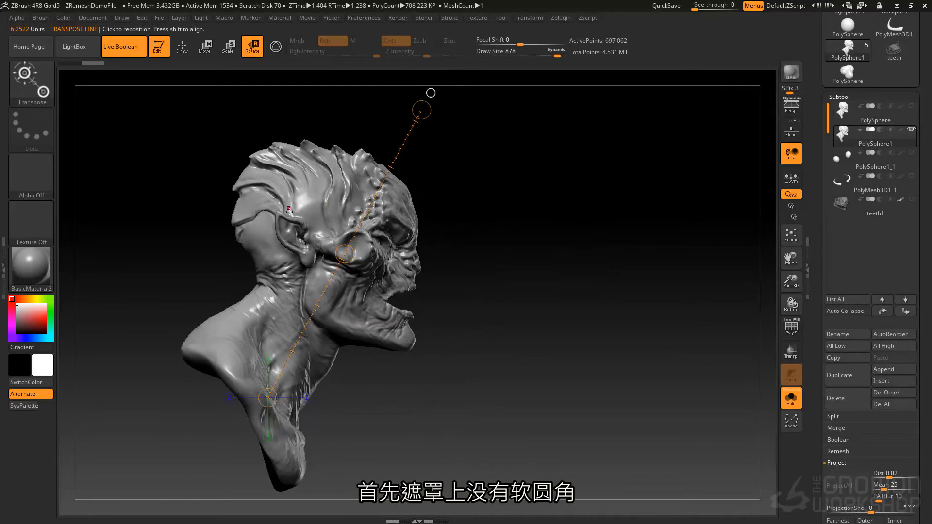
key(q)
mouse_move(290, 233)
ctrl+mouse_down()
mouse_move(330, 291)
mouse_move(242, 196)
ctrl+mouse_up()
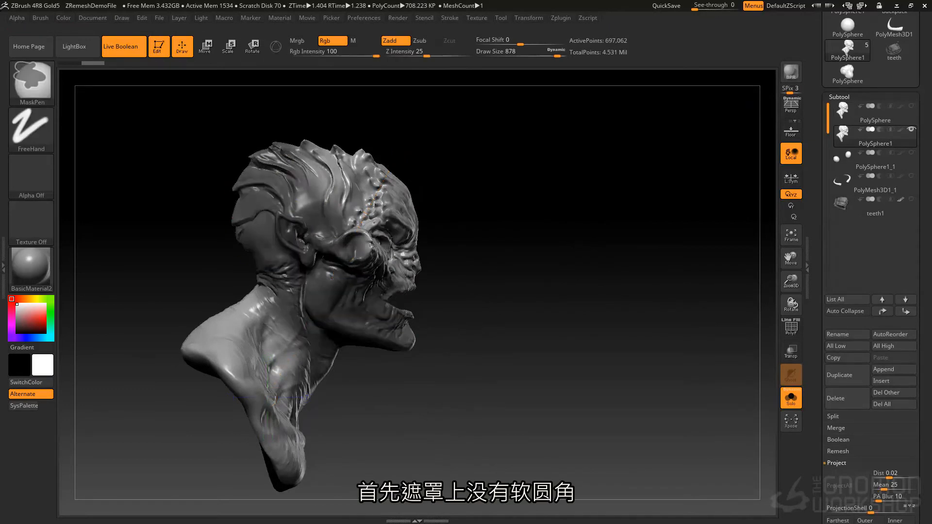
ctrl+drag(194, 102, 530, 273)
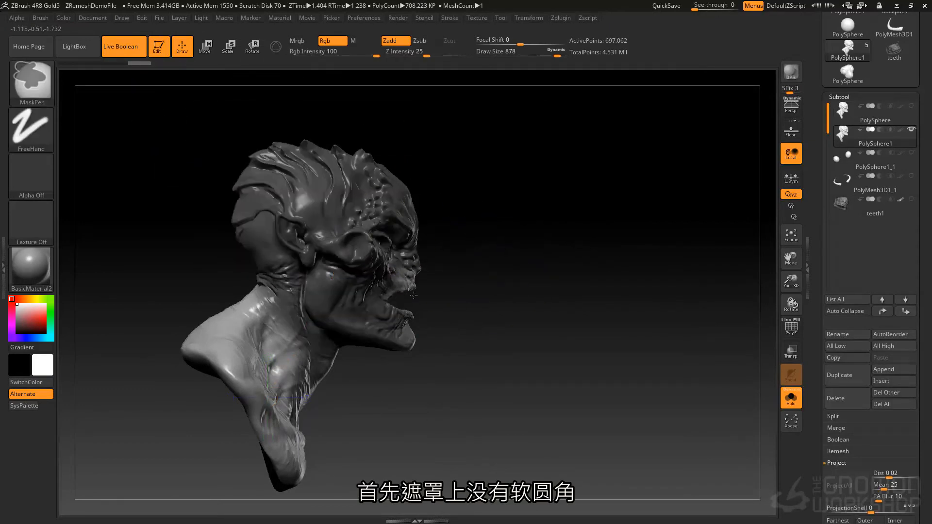
mouse_move(521, 112)
ctrl+mouse_down()
mouse_move(343, 339)
mouse_move(324, 325)
ctrl+mouse_up()
ctrl+drag(304, 306, 266, 334)
ctrl+drag(270, 278, 288, 290)
Try posing the unmasked head of PolySphere1 with the Rotate Transpose line and undo the rotation
mouse_move(282, 247)
mouse_down()
mouse_move(209, 239)
mouse_move(357, 301)
mouse_up()
mouse_move(436, 152)
mouse_down()
mouse_move(491, 195)
mouse_move(445, 206)
mouse_move(439, 227)
mouse_move(384, 262)
mouse_move(359, 307)
mouse_move(402, 292)
mouse_move(296, 303)
mouse_move(363, 309)
mouse_move(376, 347)
mouse_up()
key(r)
key(ctrl+z)
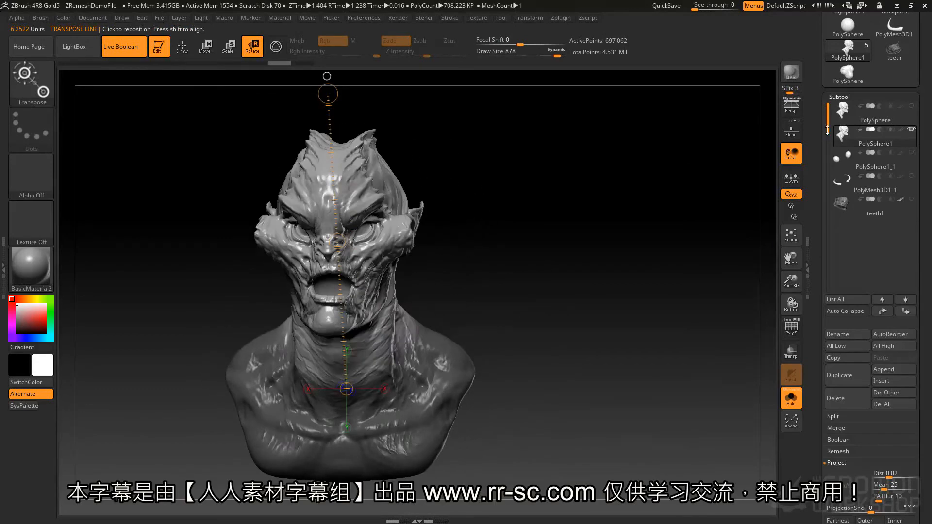
Switch back to the low-resolution PolySphere head, mask its shoulders, chest and back with MaskPen and soften the mask edge
alt+right_drag(355, 292, 389, 285)
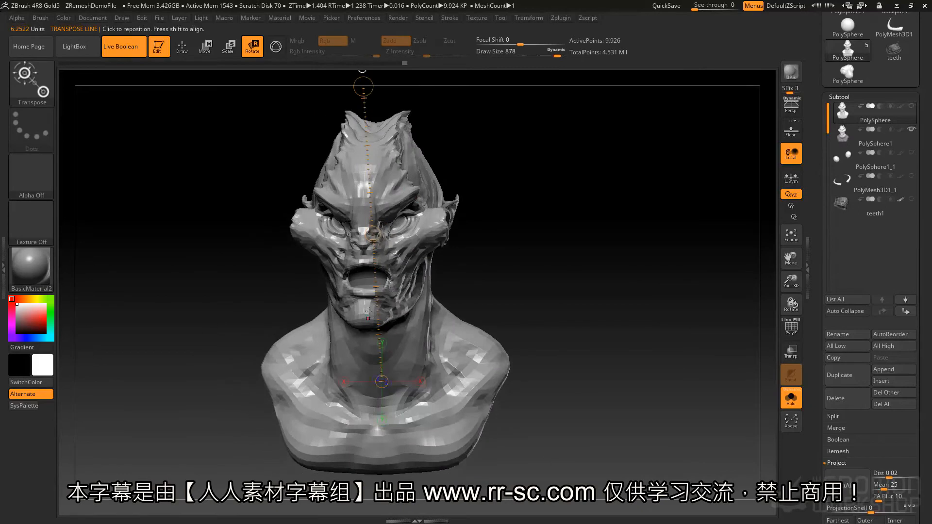
mouse_move(285, 330)
right_down()
mouse_move(303, 303)
mouse_move(340, 330)
right_up()
key(q)
mouse_move(296, 359)
ctrl+mouse_down()
mouse_move(290, 390)
mouse_move(292, 376)
mouse_move(335, 422)
mouse_move(283, 305)
ctrl+mouse_up()
right_drag(302, 282, 437, 291)
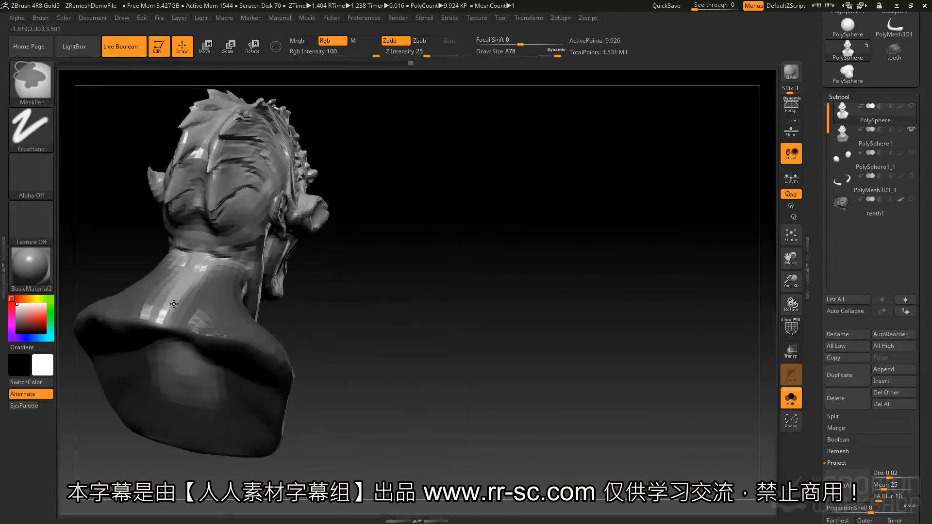
ctrl+drag(235, 312, 190, 397)
right_drag(339, 339, 170, 307)
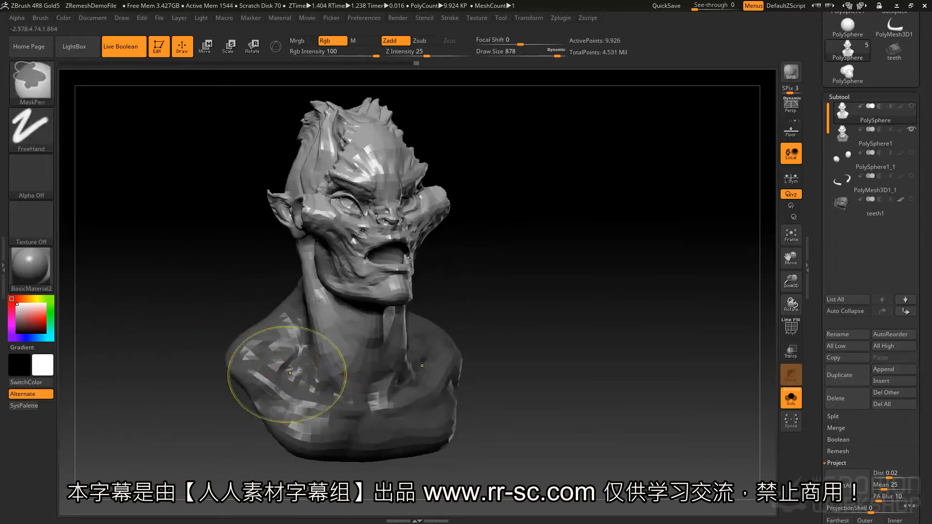
ctrl+click(356, 374)
shift+right_drag(369, 272, 327, 265)
Try rotating the unmasked head and neck with the Rotate Transpose line and raise the subdivision level to check the pose
key(r)
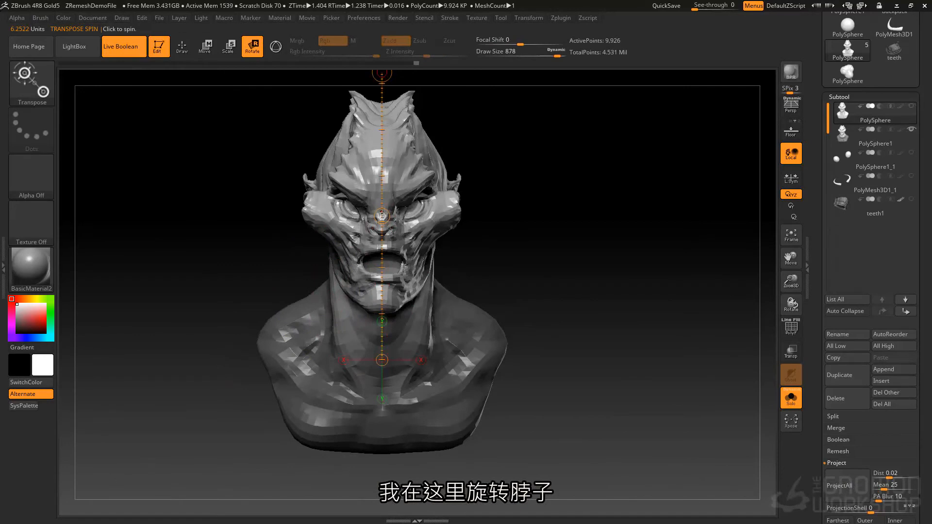
drag(382, 216, 379, 379)
key(d)
key(d)
key(d)
mouse_move(469, 284)
mouse_down()
mouse_move(425, 272)
mouse_move(506, 262)
mouse_move(466, 269)
mouse_move(463, 279)
mouse_up()
Undo the subdivision changes and head rotation, and clear the mask on PolySphere
key(ctrl+z)
key(ctrl+z)
key(ctrl+z)
key(ctrl+z)
key(ctrl+z)
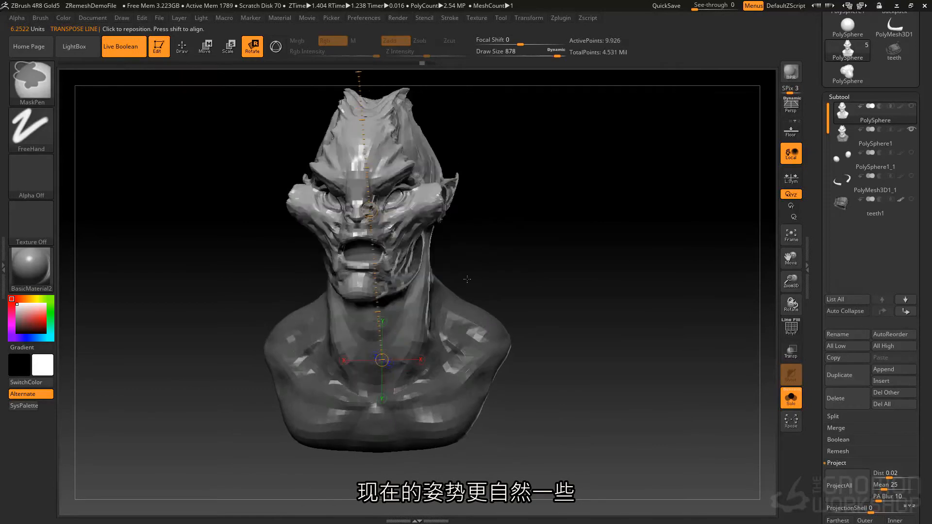
ctrl+drag(523, 282, 529, 290)
mouse_move(474, 266)
mouse_down()
mouse_move(493, 263)
mouse_move(462, 243)
mouse_up()
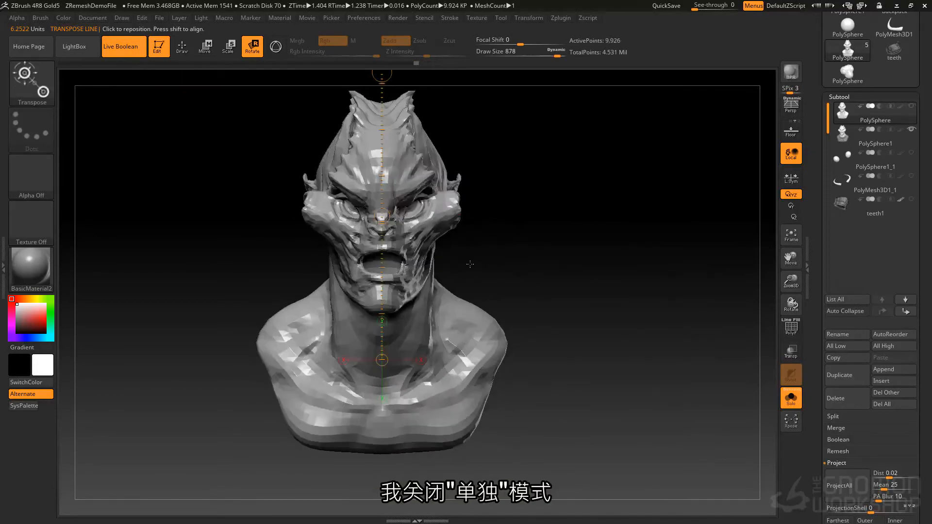
Return to Draw mode, turn off Solo, hide PolySphere1 and show the eyes, horns and teeth subtools
key(q)
click(791, 397)
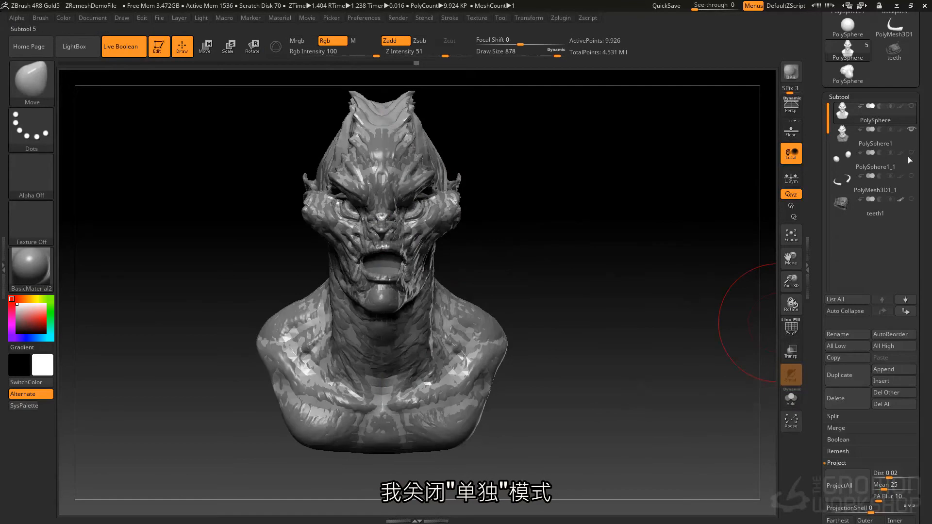
click(912, 130)
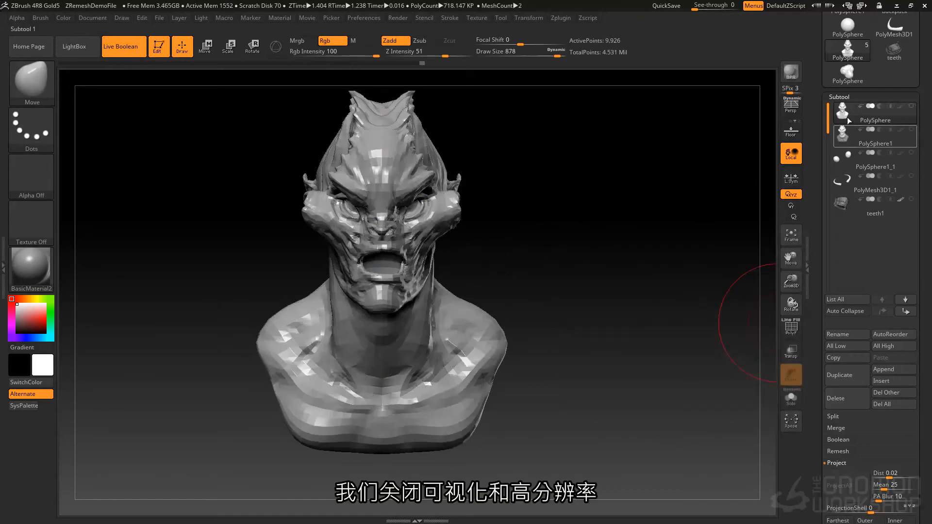
click(912, 152)
click(912, 176)
mouse_move(631, 214)
mouse_down()
mouse_move(558, 218)
mouse_move(474, 260)
mouse_up()
Raise the PolySphere head to its highest subdivision level
key(d)
key(d)
key(d)
key(d)
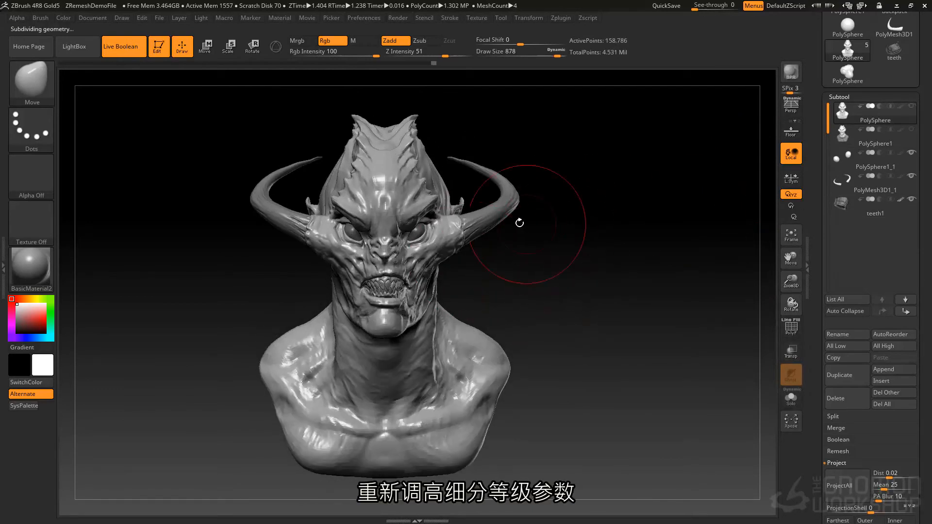
mouse_move(559, 249)
alt+mouse_down()
mouse_move(581, 222)
mouse_move(566, 202)
mouse_move(556, 232)
alt+mouse_up()
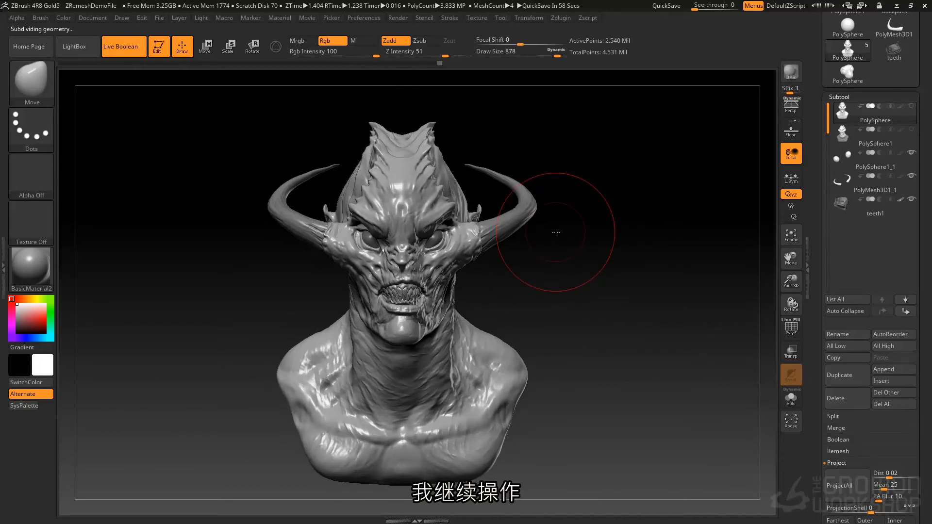
Select the DamStandard brush and reduce its draw size to 132 for detailing the side of the head
right_drag(399, 333, 253, 286)
key(space)
drag(453, 182, 443, 182)
ctrl+right_drag(468, 152, 494, 161)
key(b)
key(d)
key(s)
key(space)
drag(485, 164, 468, 164)
ctrl+right_drag(461, 150, 488, 164)
key(space)
drag(483, 166, 454, 166)
Carve thin creases along the side and back of the creature's cranium with DamStandard
right_drag(403, 182, 444, 197)
mouse_move(461, 148)
mouse_down()
mouse_move(439, 201)
mouse_move(458, 138)
mouse_move(478, 117)
mouse_up()
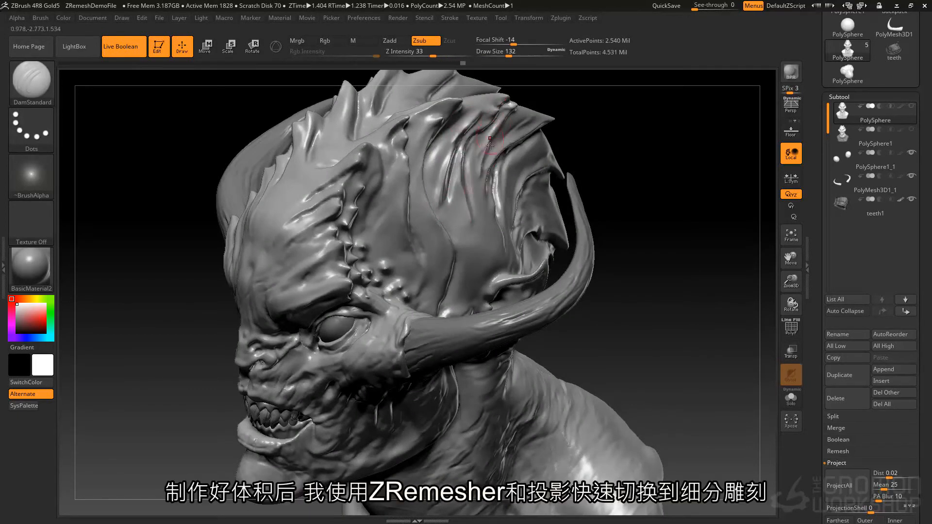
right_drag(480, 160, 467, 174)
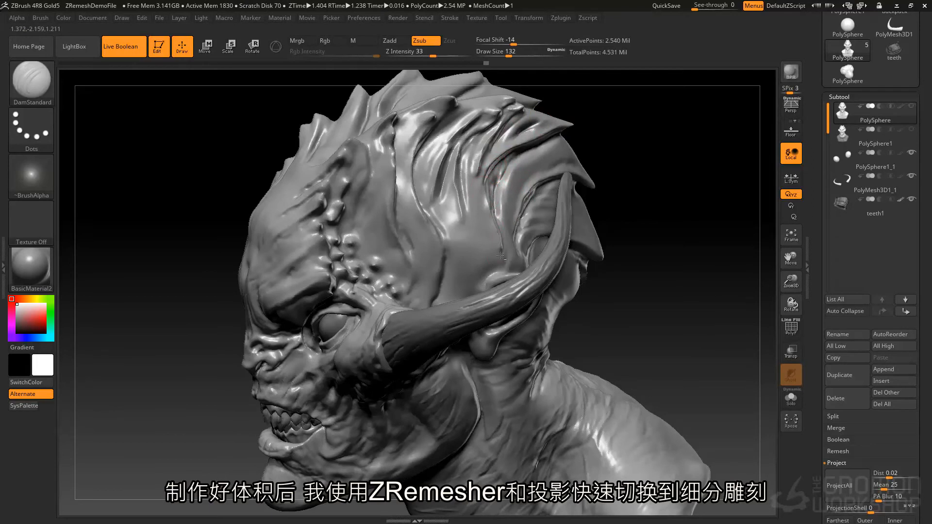
right_drag(493, 250, 592, 209)
right_drag(310, 242, 388, 268)
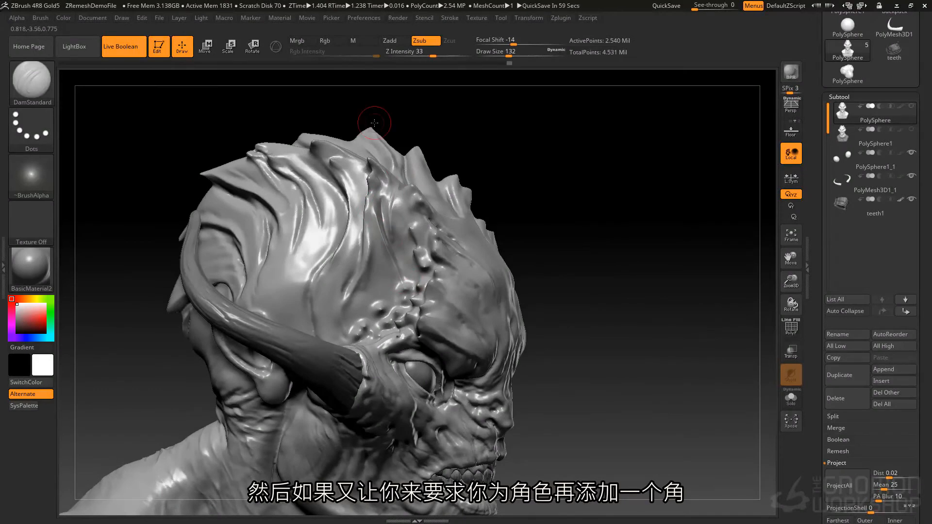
drag(720, 250, 510, 273)
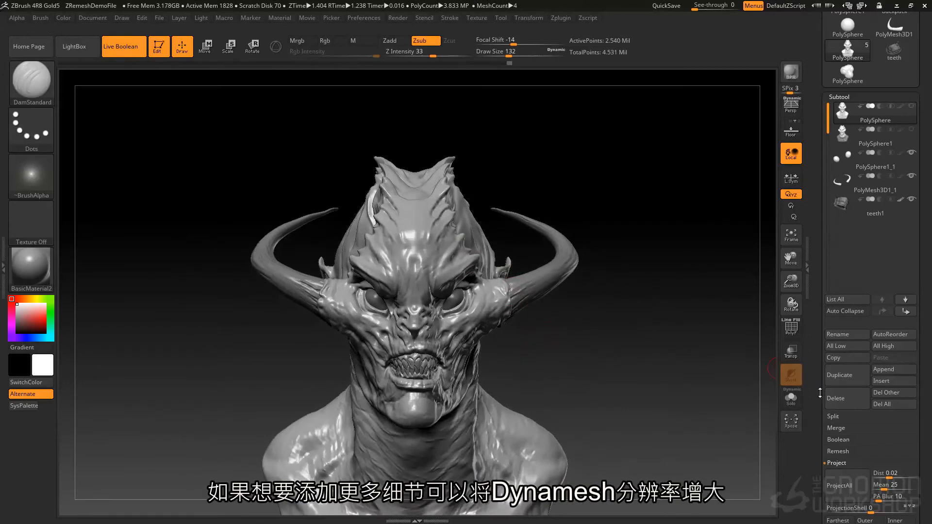
Open the head's DynaMesh settings to look at the Resolution option
scroll(847, 292, down, 10)
drag(846, 240, 846, 202)
drag(894, 254, 894, 455)
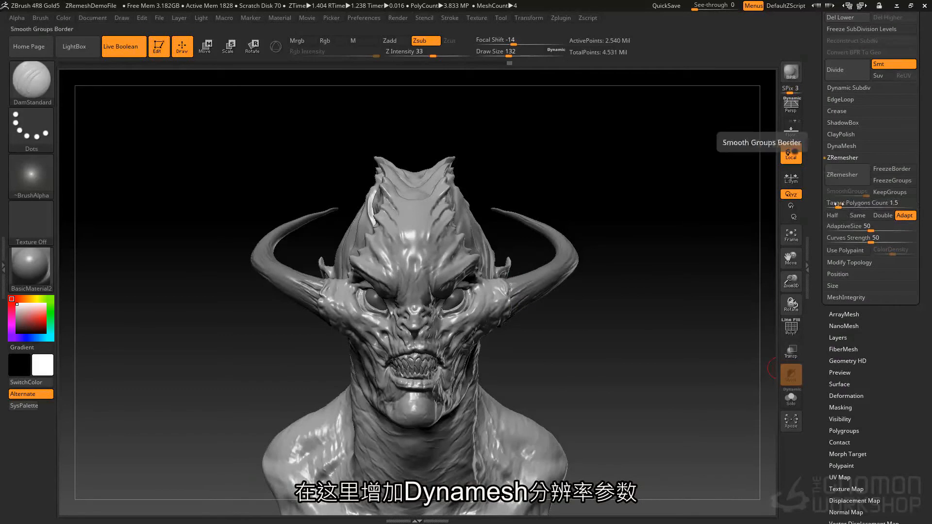
click(841, 145)
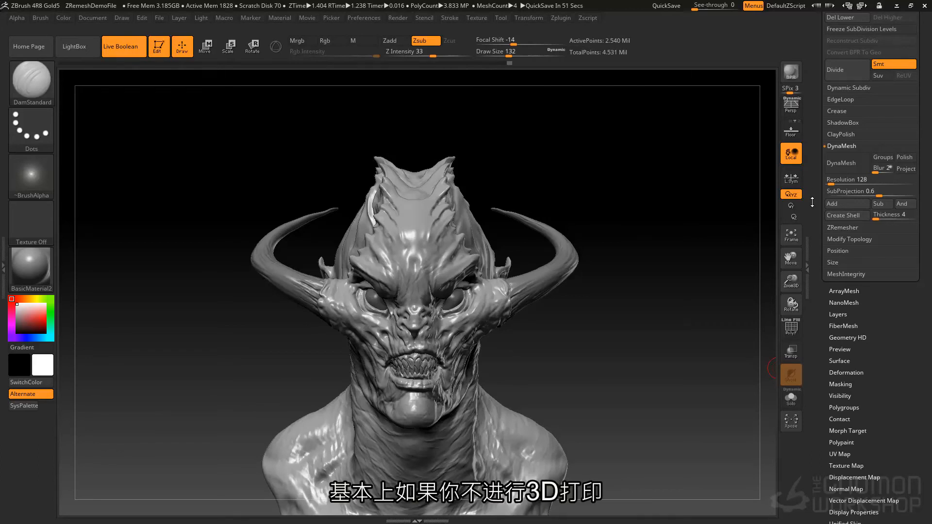
mouse_move(595, 438)
mouse_down()
mouse_move(514, 327)
mouse_move(477, 322)
mouse_up()
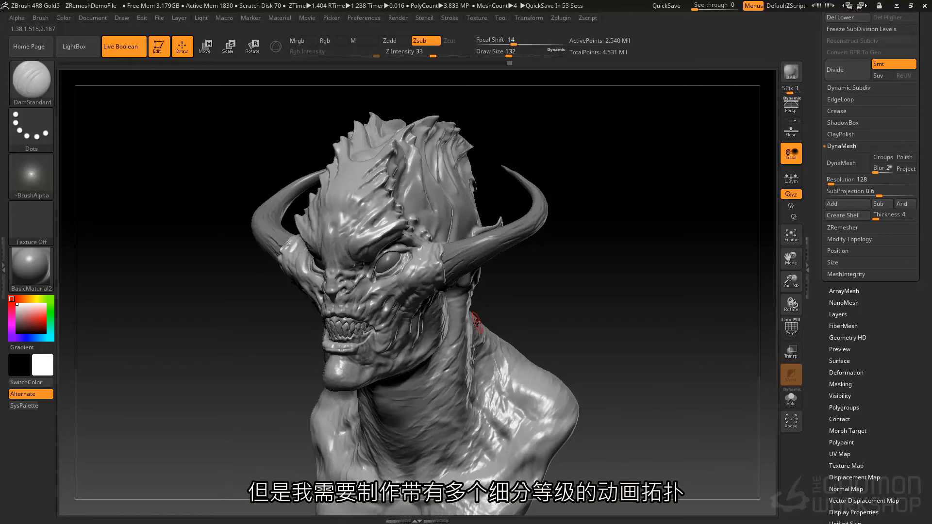
Lower the head to its lowest subdivision level and inspect the low-polygon mesh from the front and sides
mouse_move(657, 296)
mouse_down()
mouse_move(647, 294)
mouse_move(670, 295)
mouse_move(593, 298)
mouse_up()
key(shift+d)
key(shift+d)
key(shift+d)
key(shift+d)
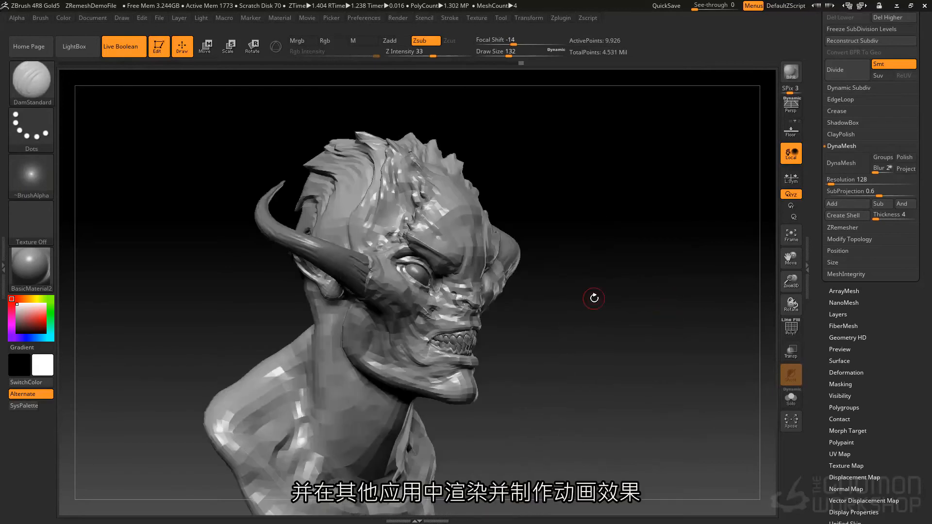
mouse_move(634, 327)
mouse_down()
mouse_move(666, 316)
mouse_move(566, 306)
mouse_move(715, 294)
mouse_up()
drag(521, 445, 547, 372)
right_drag(453, 461, 422, 409)
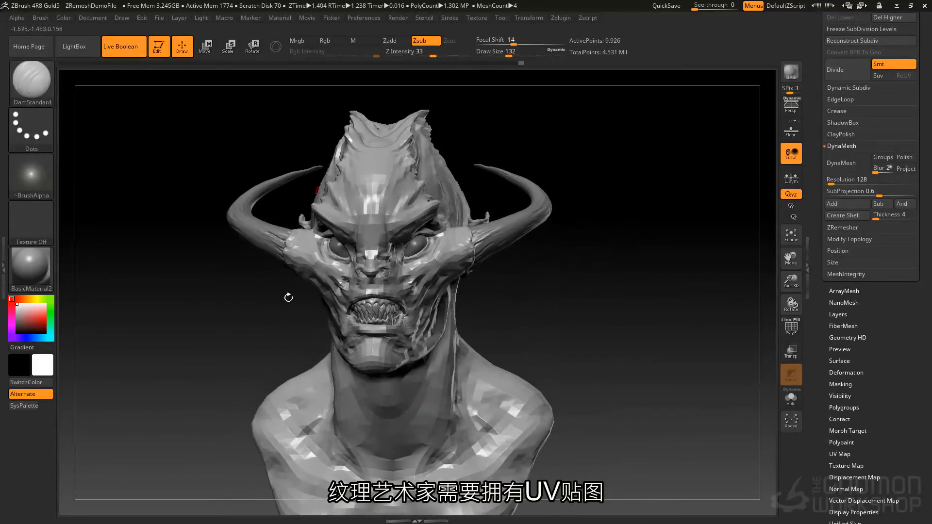
right_drag(425, 451, 276, 253)
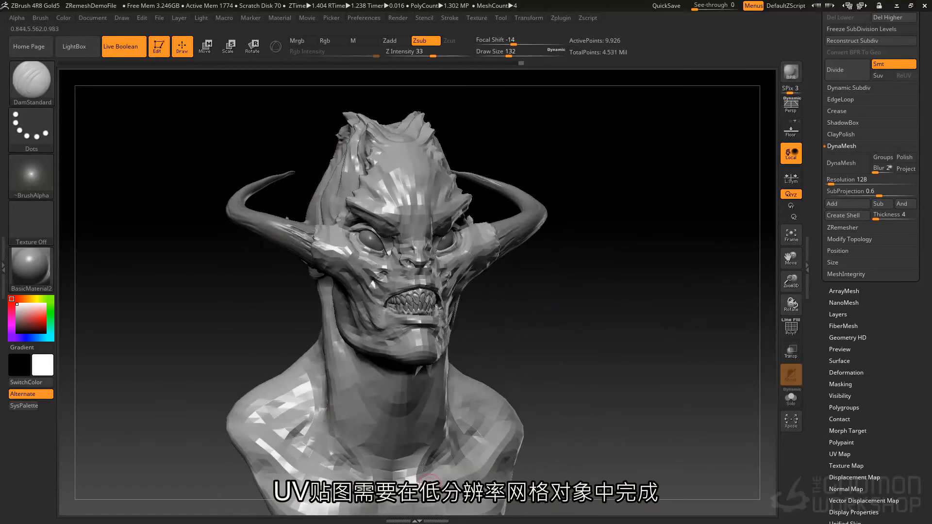
alt+right_drag(436, 418, 454, 374)
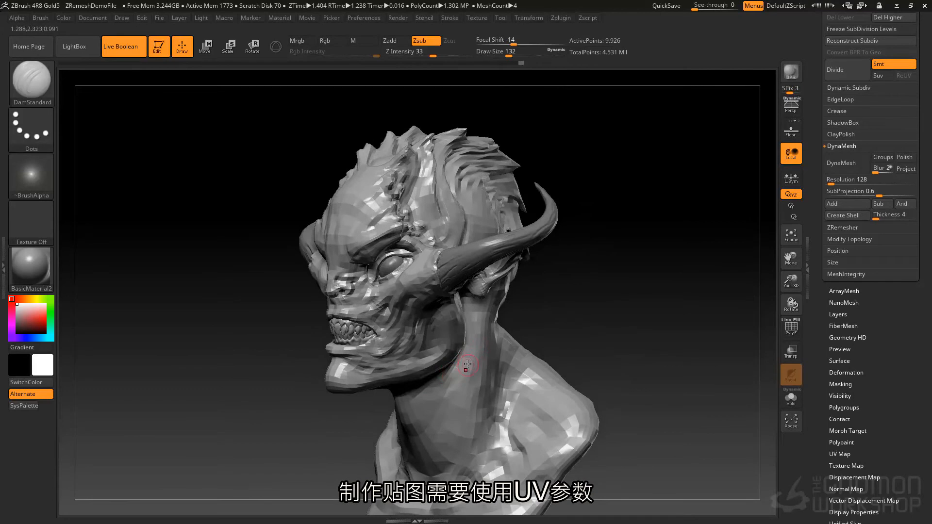
alt+right_drag(463, 397, 480, 362)
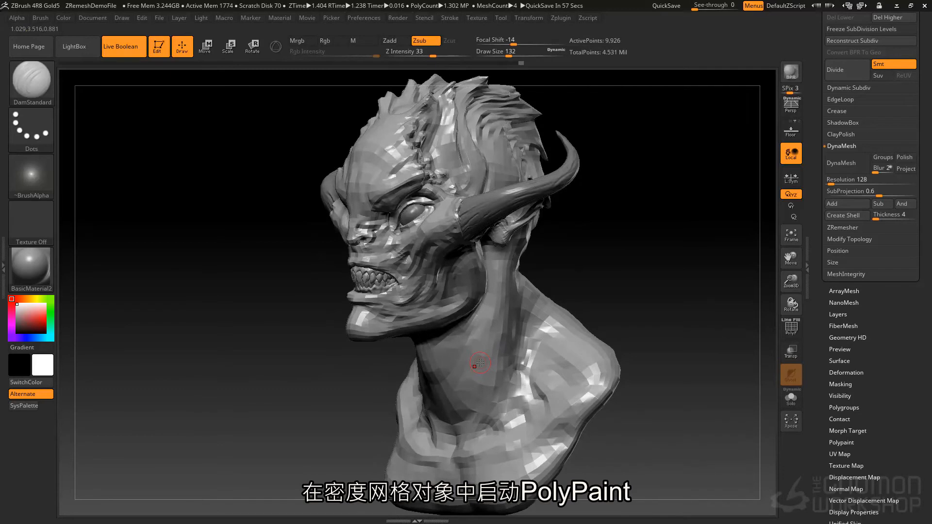
mouse_move(570, 224)
right_down()
mouse_move(571, 250)
mouse_move(612, 266)
mouse_move(620, 211)
mouse_move(592, 289)
mouse_move(614, 254)
right_up()
Select the horns subtool PolyMesh3D1_1 and duplicate it
alt+click(612, 177)
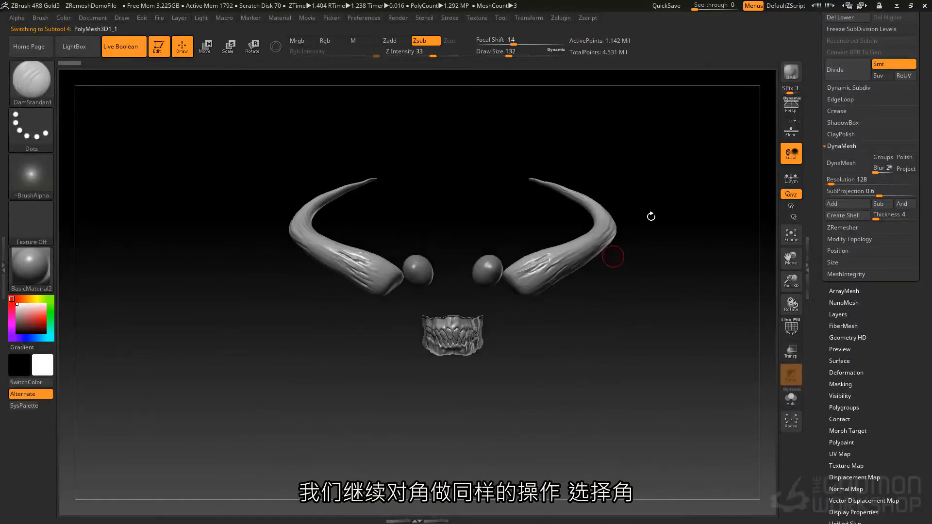
drag(816, 86, 820, 276)
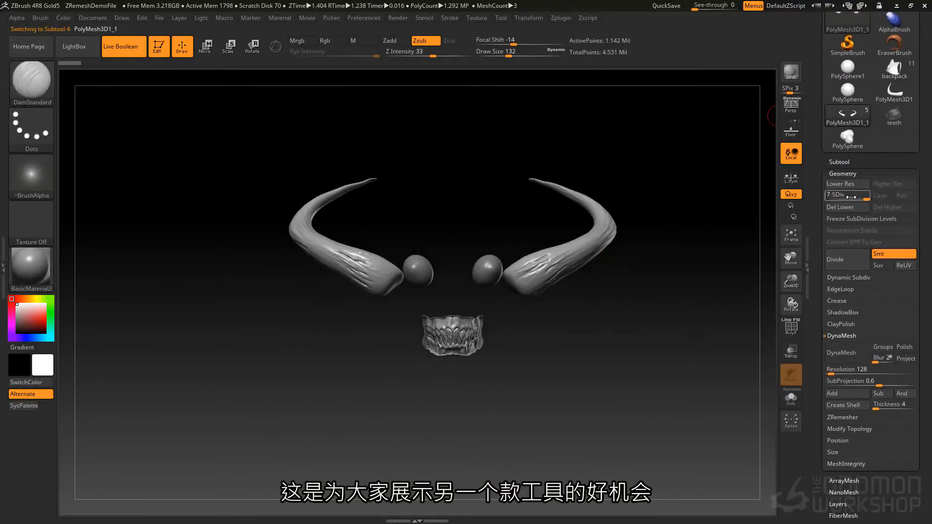
right_drag(626, 283, 609, 297)
alt+right_drag(699, 239, 609, 253)
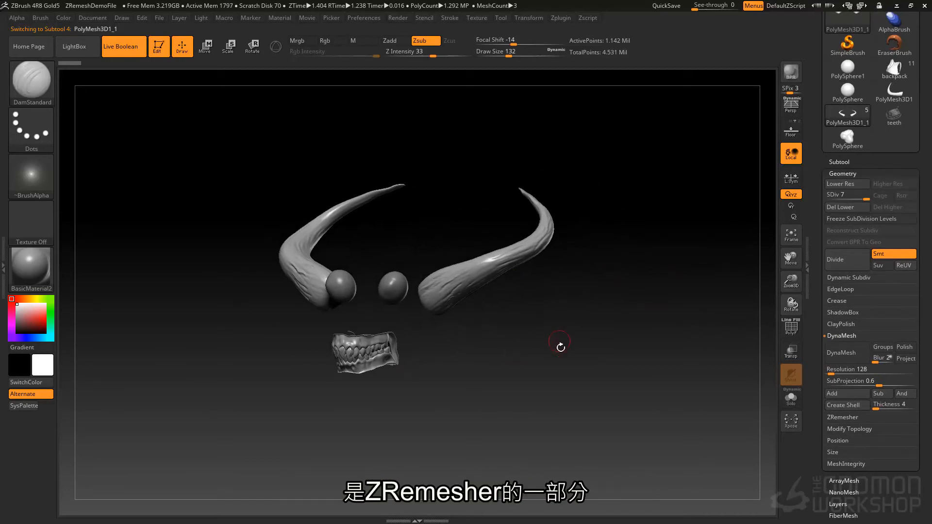
click(840, 162)
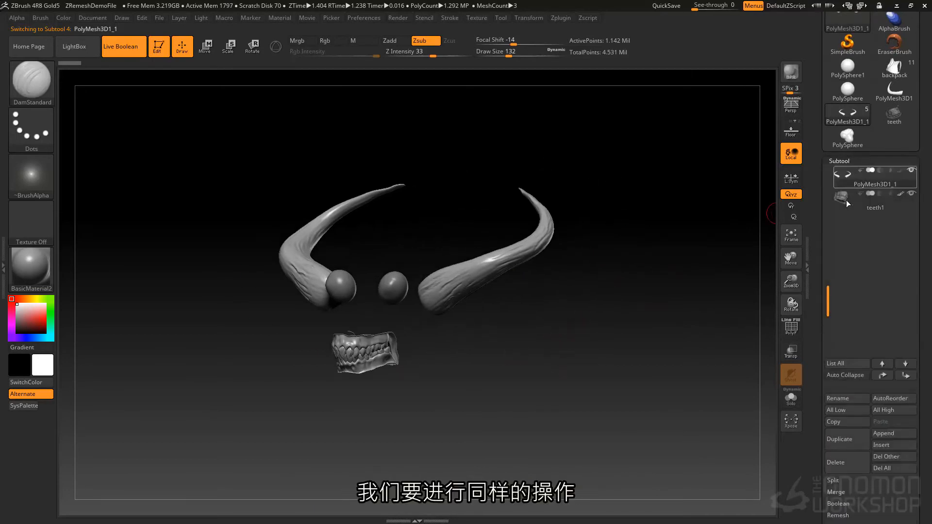
click(855, 439)
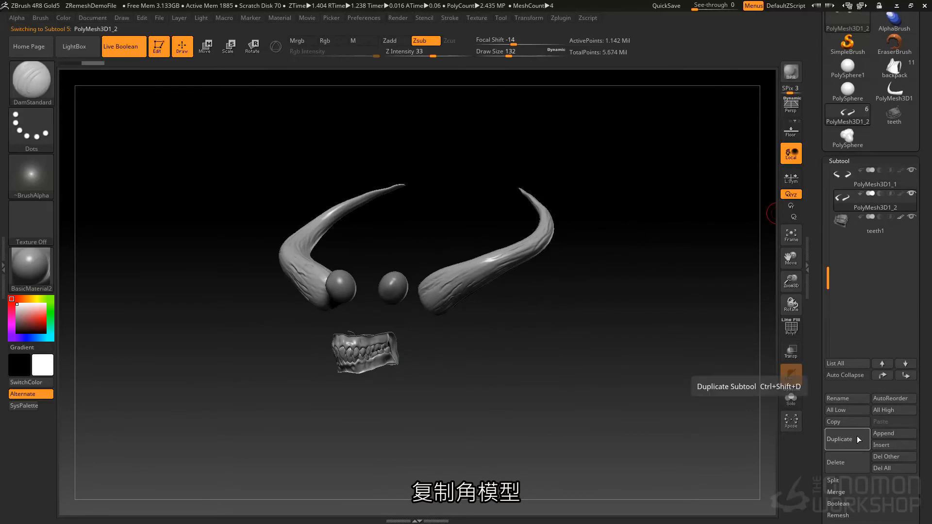
Select the original horns PolyMesh3D1_1, hide all other subtools and examine the horn from base to tip
click(852, 184)
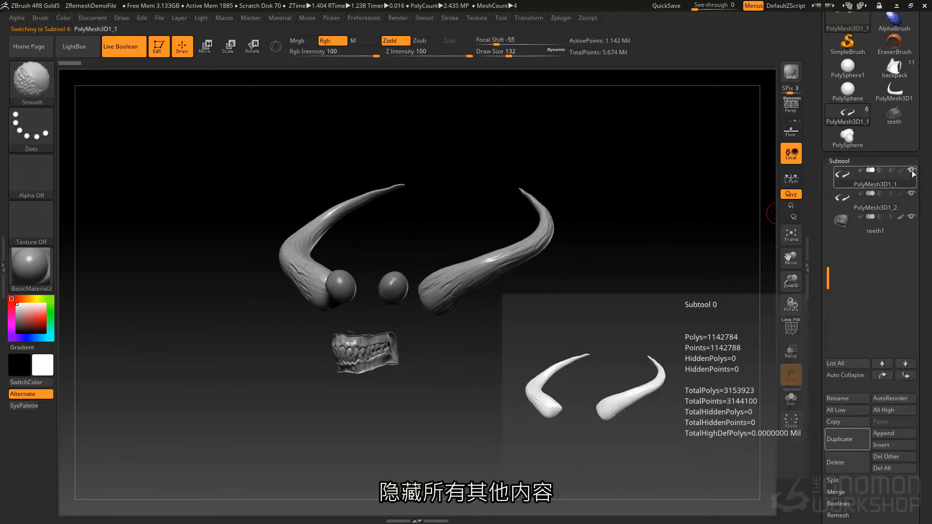
shift+click(912, 170)
ctrl+right_drag(517, 215, 552, 258)
right_drag(541, 296, 551, 261)
alt+right_drag(539, 221, 583, 209)
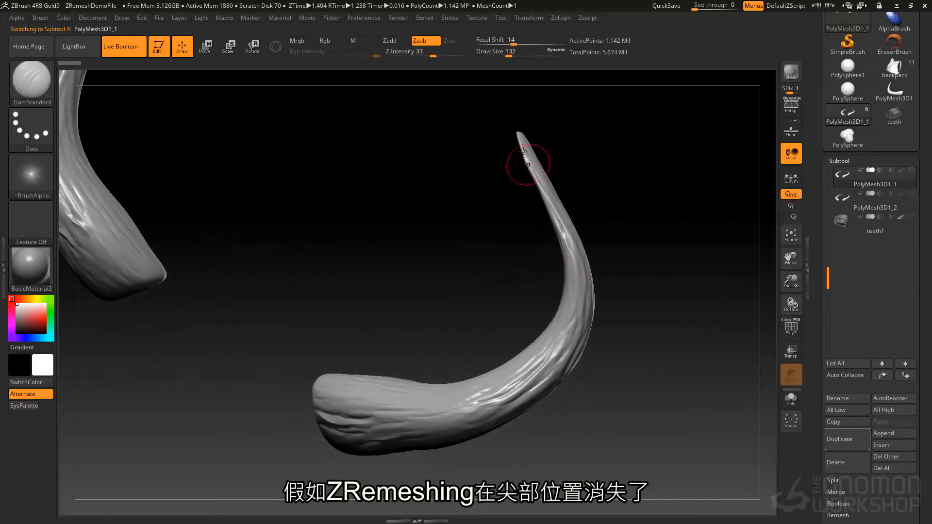
mouse_move(530, 355)
right_down()
mouse_move(558, 194)
mouse_move(574, 300)
mouse_move(674, 271)
right_up()
alt+right_drag(499, 342, 544, 294)
right_drag(638, 280, 566, 305)
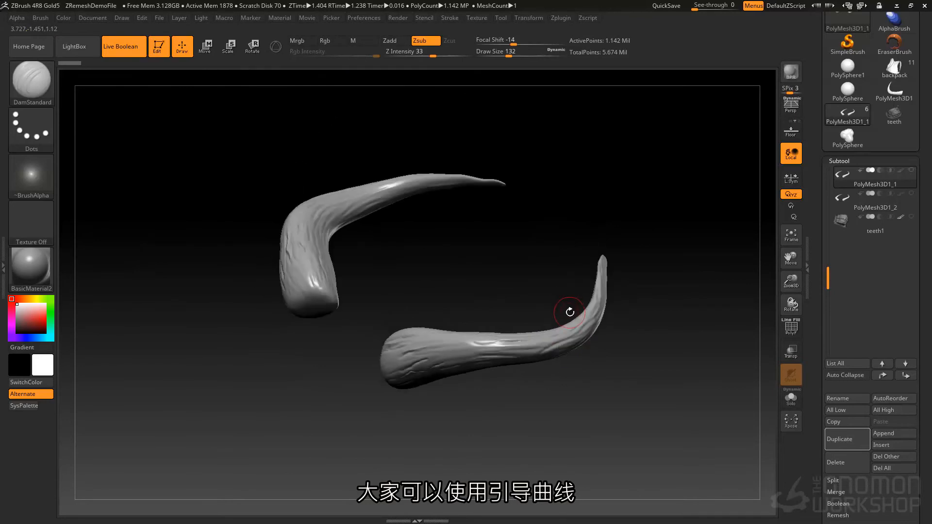
Choose the ZRemesherGuides brush at draw size 415 and draw a guide curve along the horn from base to tip
key(b)
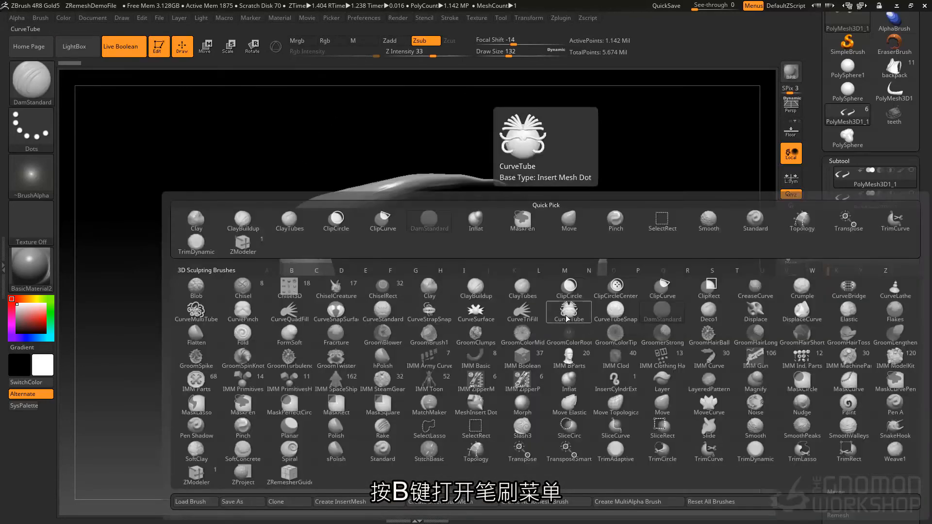
key(z)
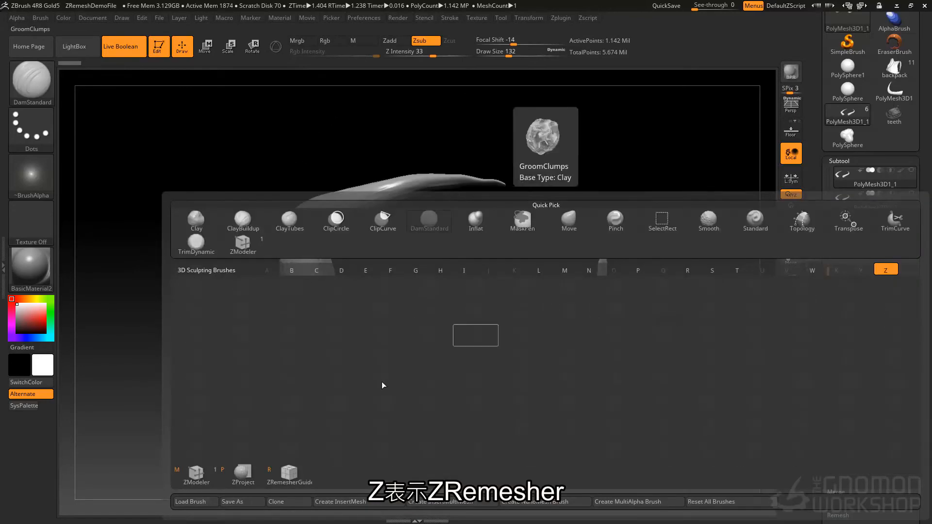
click(290, 472)
alt+drag(366, 280, 316, 274)
key(s)
mouse_move(365, 315)
mouse_down()
mouse_move(394, 317)
mouse_move(407, 345)
mouse_up()
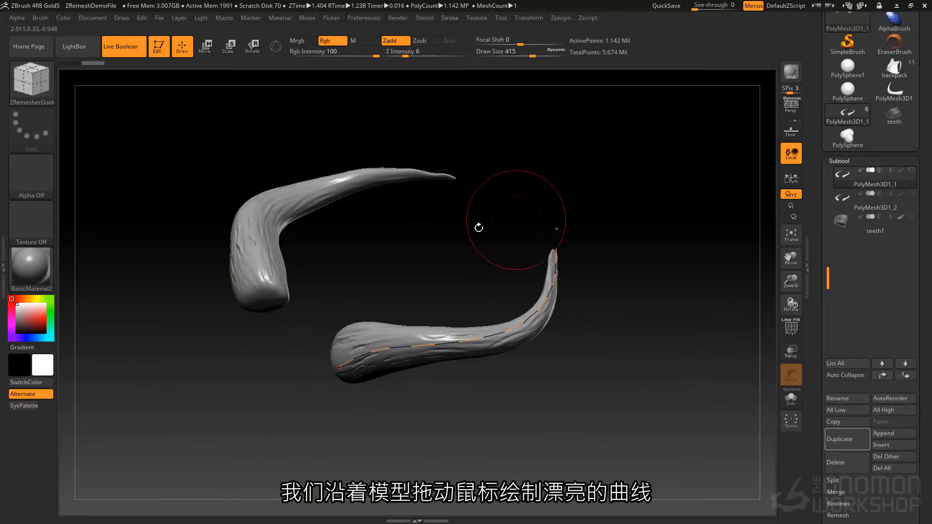
mouse_move(467, 234)
mouse_down()
mouse_move(453, 214)
mouse_move(463, 250)
mouse_up()
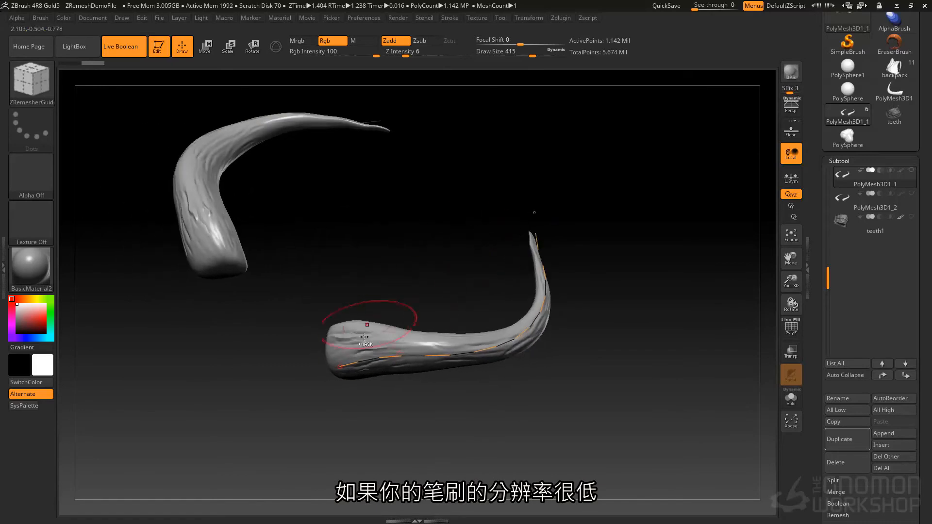
Undo the horn's guide curve, set the draw size to 365 and redraw the curve lengthwise from base to tip
key(space)
mouse_move(364, 337)
mouse_down()
mouse_move(333, 347)
mouse_move(474, 348)
mouse_up()
key(ctrl+z)
key(space)
drag(347, 347, 369, 348)
mouse_move(301, 370)
mouse_down()
mouse_move(280, 375)
mouse_move(291, 357)
mouse_move(347, 378)
mouse_up()
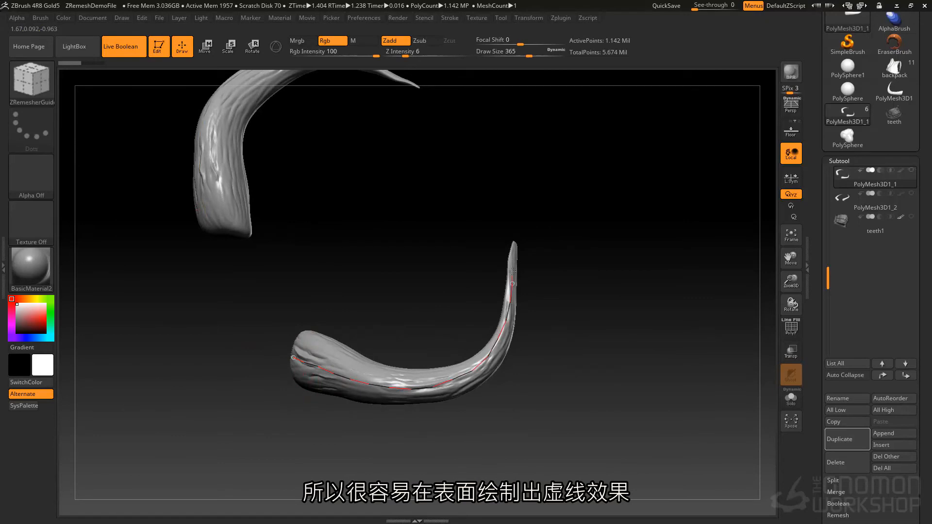
mouse_move(466, 308)
mouse_down()
mouse_move(437, 277)
mouse_move(385, 318)
mouse_move(387, 335)
mouse_move(401, 297)
mouse_move(385, 236)
mouse_move(381, 272)
mouse_move(320, 262)
mouse_up()
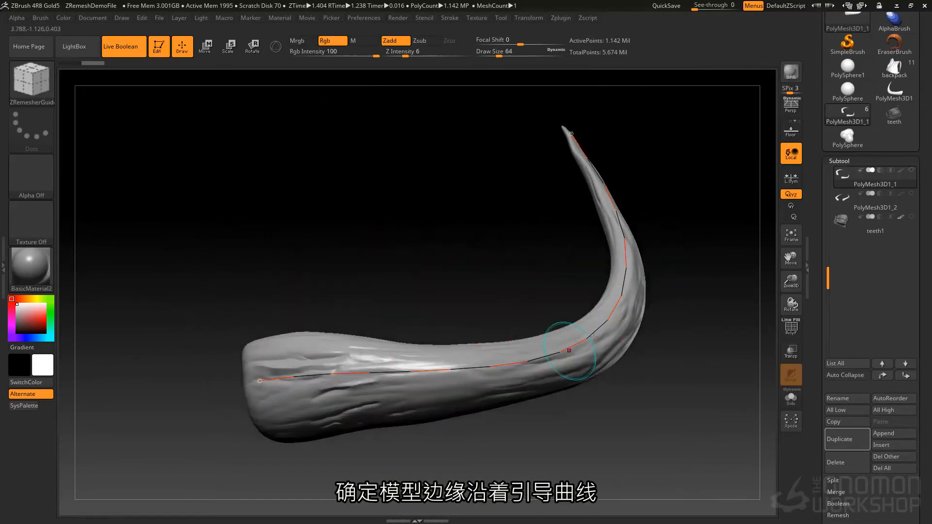
mouse_move(330, 333)
alt+right_down()
mouse_move(510, 226)
mouse_move(531, 234)
mouse_move(519, 228)
mouse_move(390, 262)
alt+right_up()
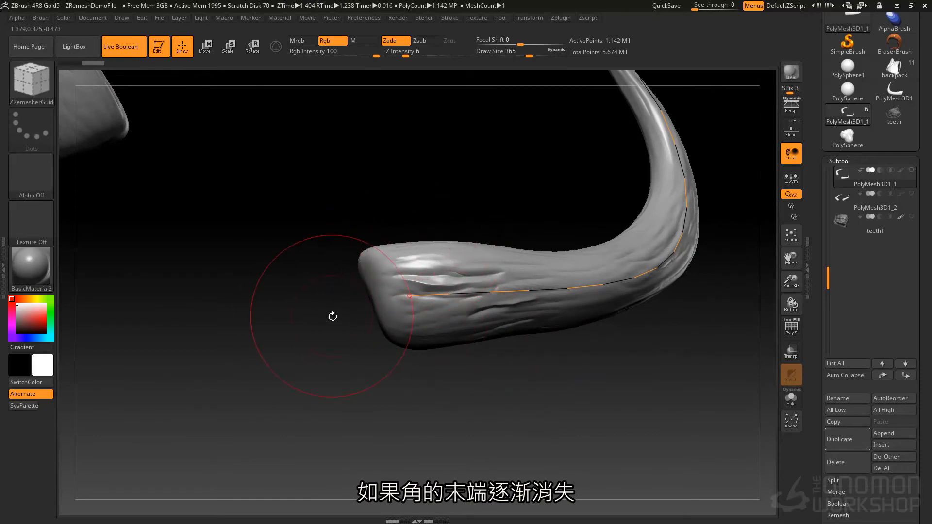
At draw size 154, draw a guide curve around the horn's base so that it crosses the lengthwise curve
key(space)
mouse_move(412, 251)
mouse_down()
mouse_move(395, 250)
mouse_move(415, 262)
mouse_up()
mouse_move(430, 303)
mouse_down()
mouse_move(449, 372)
mouse_move(439, 415)
mouse_move(427, 424)
mouse_move(398, 417)
mouse_move(409, 351)
mouse_up()
mouse_move(418, 229)
mouse_down()
mouse_move(351, 257)
mouse_move(385, 246)
mouse_move(359, 257)
mouse_move(401, 225)
mouse_move(427, 179)
mouse_move(439, 197)
mouse_move(368, 246)
mouse_up()
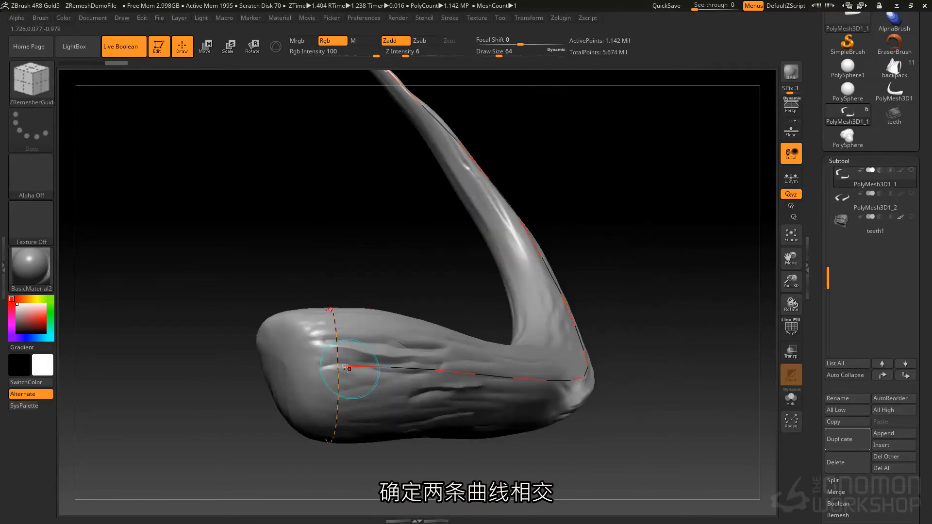
drag(423, 233, 349, 363)
Set the draw size to 7 and draw a small guide curve around the horn's tip
mouse_move(420, 162)
mouse_down()
mouse_move(407, 245)
mouse_move(418, 183)
mouse_move(392, 217)
mouse_move(424, 248)
mouse_move(391, 208)
mouse_move(467, 155)
mouse_move(432, 219)
mouse_move(376, 250)
mouse_up()
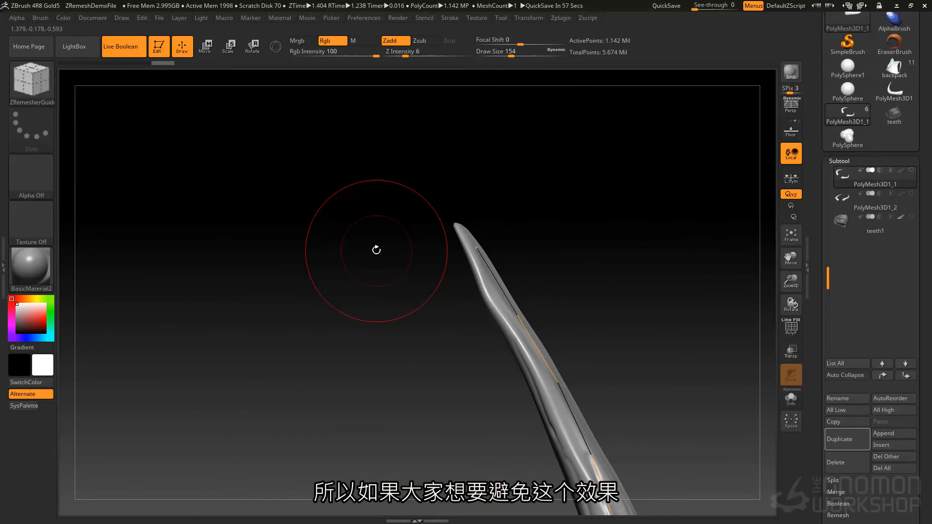
key(space)
drag(478, 235, 452, 236)
mouse_move(497, 183)
alt+mouse_down()
mouse_move(526, 301)
mouse_move(461, 289)
mouse_move(503, 280)
mouse_move(441, 207)
mouse_move(487, 208)
alt+mouse_up()
mouse_move(631, 165)
alt+mouse_down()
mouse_move(466, 228)
mouse_move(479, 253)
mouse_move(568, 198)
mouse_move(547, 295)
mouse_move(599, 291)
mouse_move(538, 320)
mouse_move(487, 280)
mouse_move(472, 293)
mouse_move(489, 237)
mouse_move(414, 292)
alt+mouse_up()
mouse_move(420, 216)
mouse_down()
mouse_move(439, 248)
mouse_move(455, 242)
mouse_move(464, 211)
mouse_move(412, 245)
mouse_up()
drag(486, 262, 480, 246)
drag(465, 197, 465, 196)
alt+drag(441, 233, 466, 187)
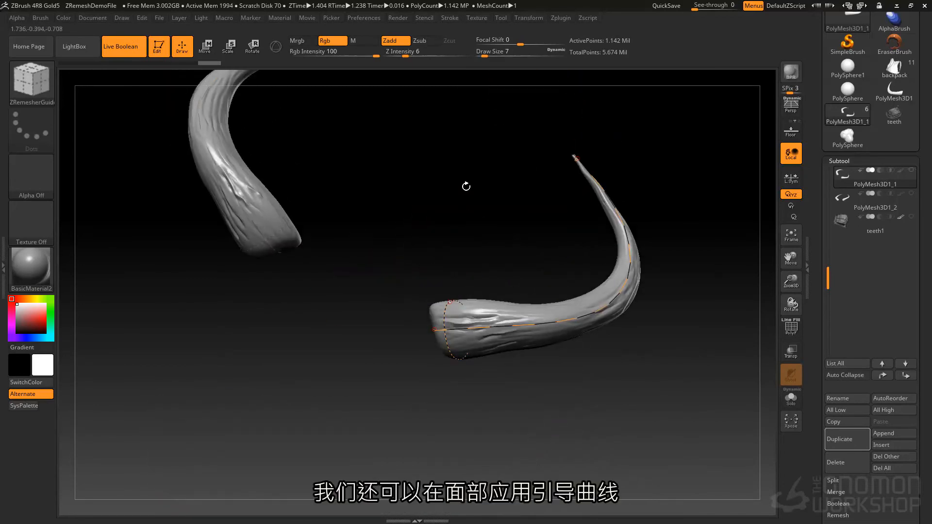
Select the head subtool PolySphere1 and draw a closed guide loop around the eye at draw size 132
drag(829, 258, 828, 179)
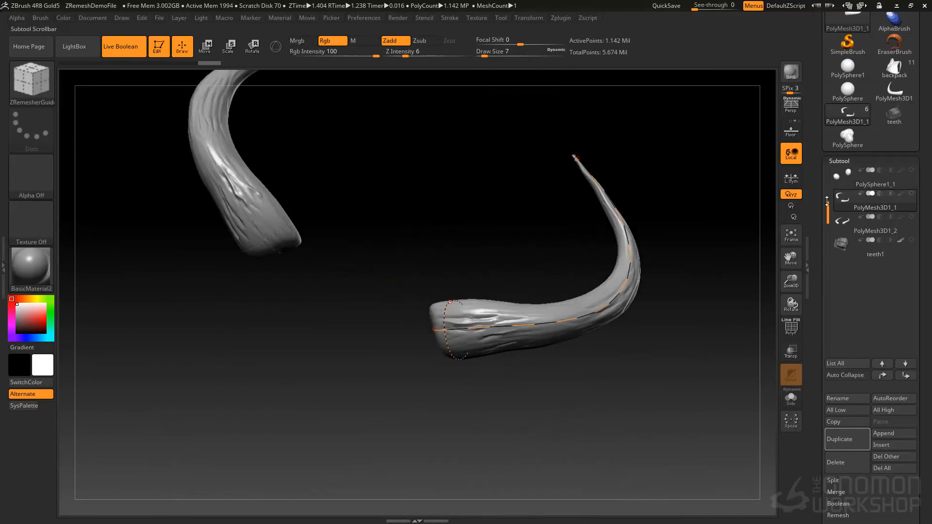
click(848, 199)
drag(668, 238, 441, 331)
mouse_move(440, 331)
ctrl+right_down()
mouse_move(459, 266)
mouse_move(437, 262)
mouse_move(457, 254)
mouse_move(461, 284)
mouse_move(374, 291)
mouse_move(361, 315)
ctrl+right_up()
key(space)
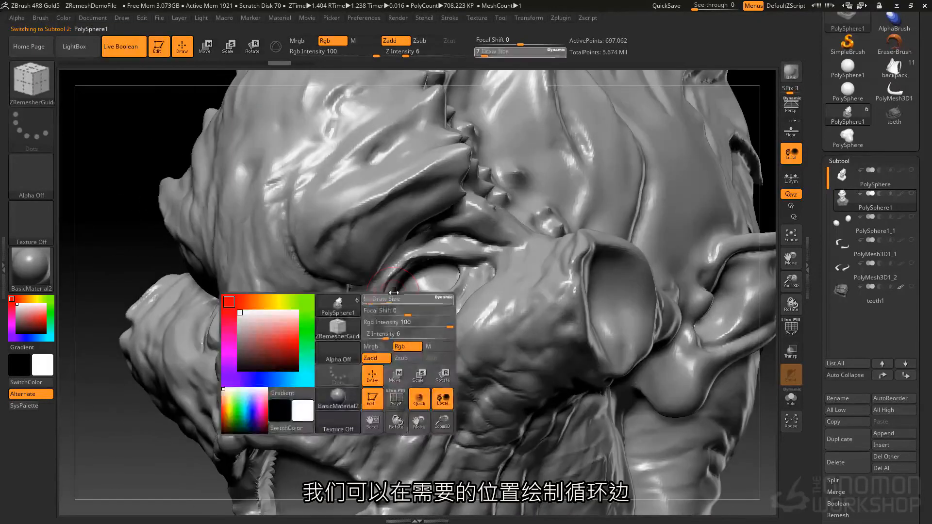
drag(368, 301, 383, 302)
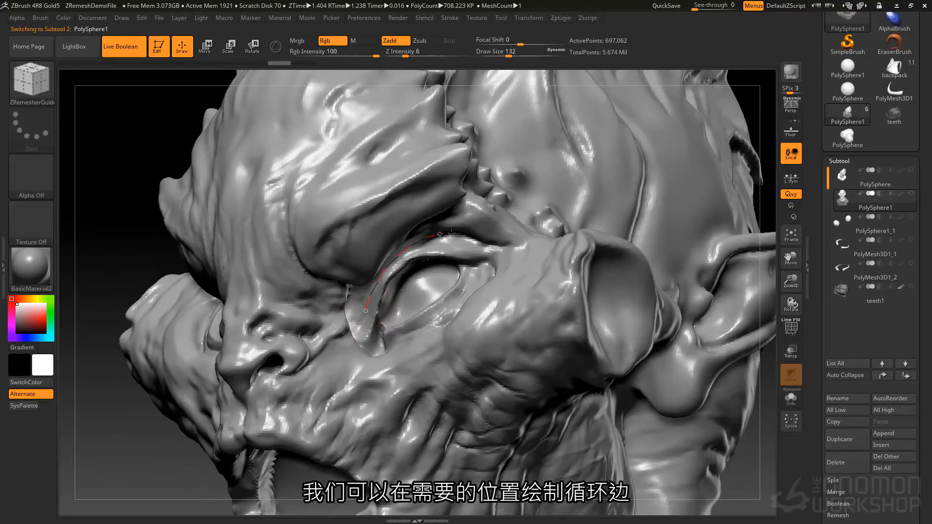
drag(472, 291, 410, 342)
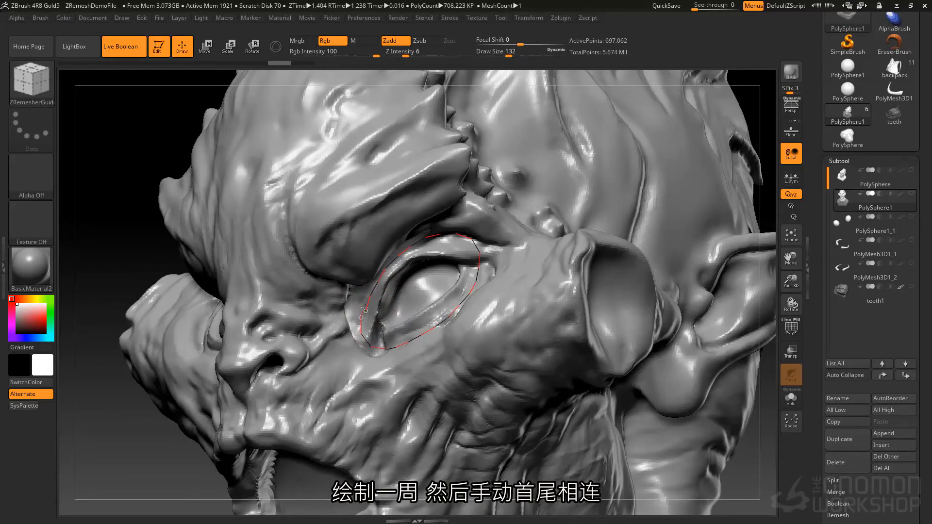
drag(361, 317, 365, 310)
Draw a larger guide loop around the eye socket and several short curves crossing both eye loops
mouse_move(387, 307)
right_down()
mouse_move(444, 310)
mouse_move(388, 315)
mouse_move(439, 318)
mouse_move(458, 284)
right_up()
right_drag(348, 270, 352, 348)
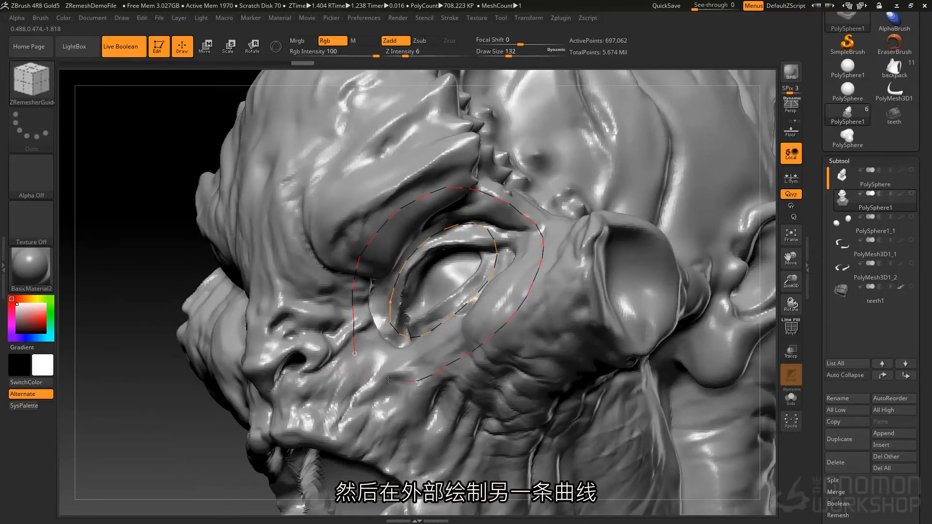
right_drag(355, 339, 419, 304)
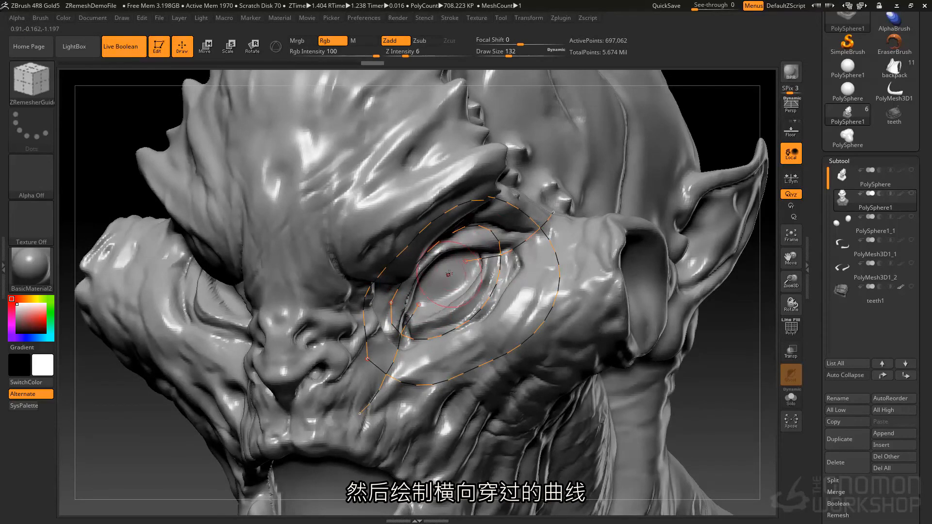
drag(417, 244, 395, 206)
drag(522, 356, 527, 361)
right_drag(507, 358, 583, 344)
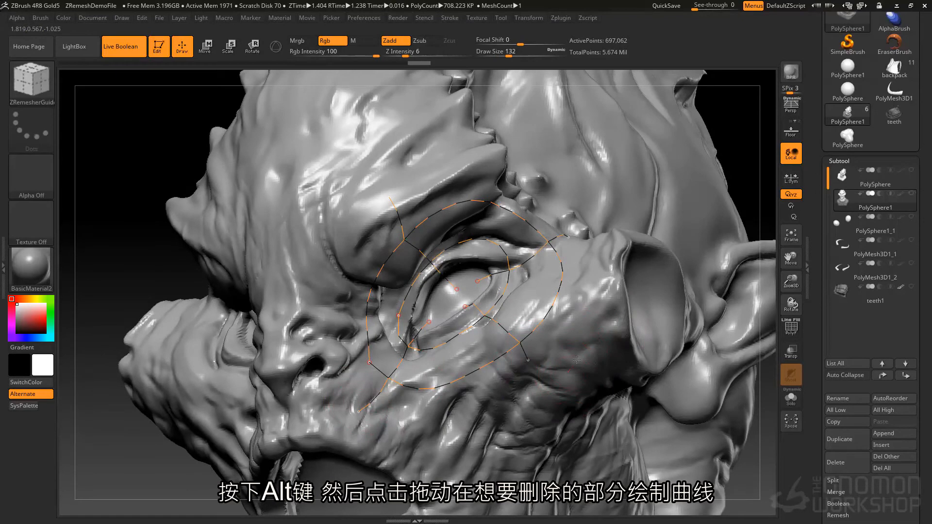
Erase the ends of the crossing guide curves that stick out beyond the outer eye loop
key(ctrl)
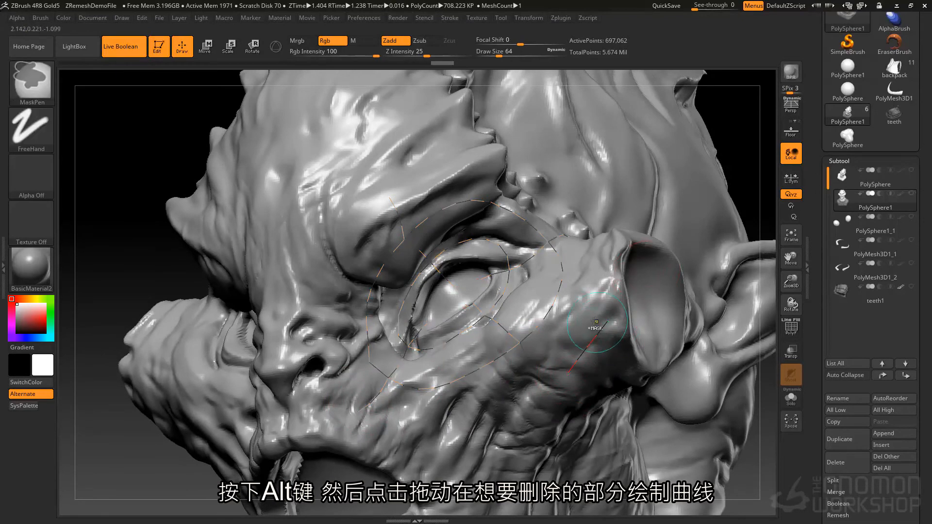
alt+drag(492, 383, 493, 383)
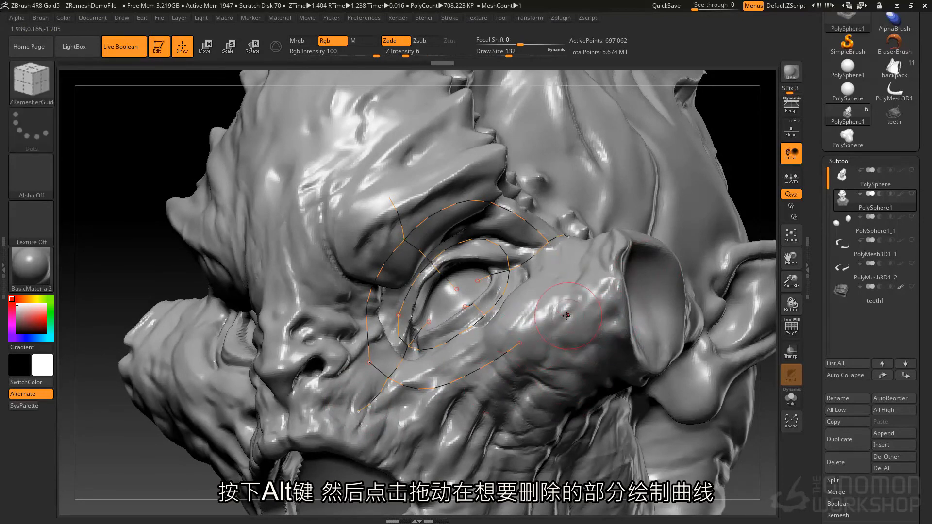
key(ctrl+z)
alt+drag(559, 344, 560, 346)
alt+drag(399, 415, 431, 453)
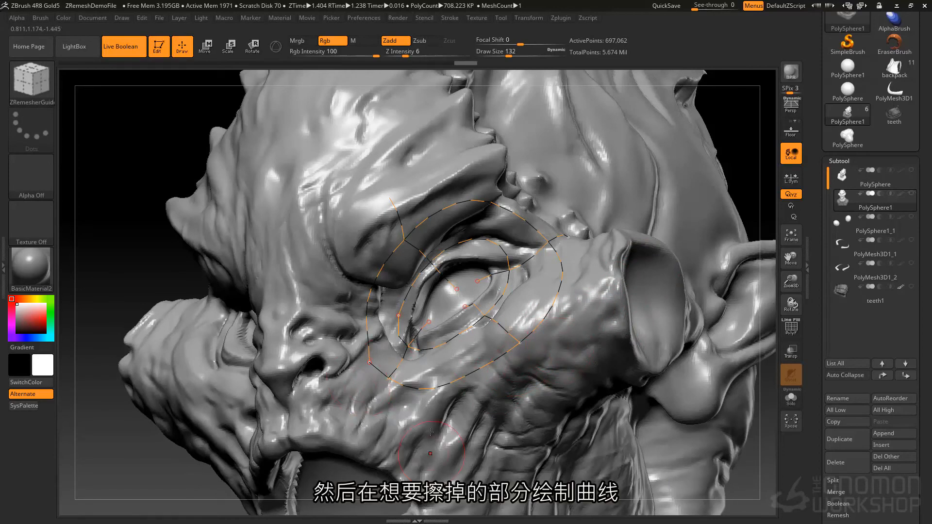
alt+drag(402, 206, 393, 245)
alt+drag(560, 228, 583, 262)
Try drawing extra guide curves from the eye loops down the cheek and around the mouth
mouse_move(497, 179)
right_down()
mouse_move(545, 188)
mouse_move(518, 189)
right_up()
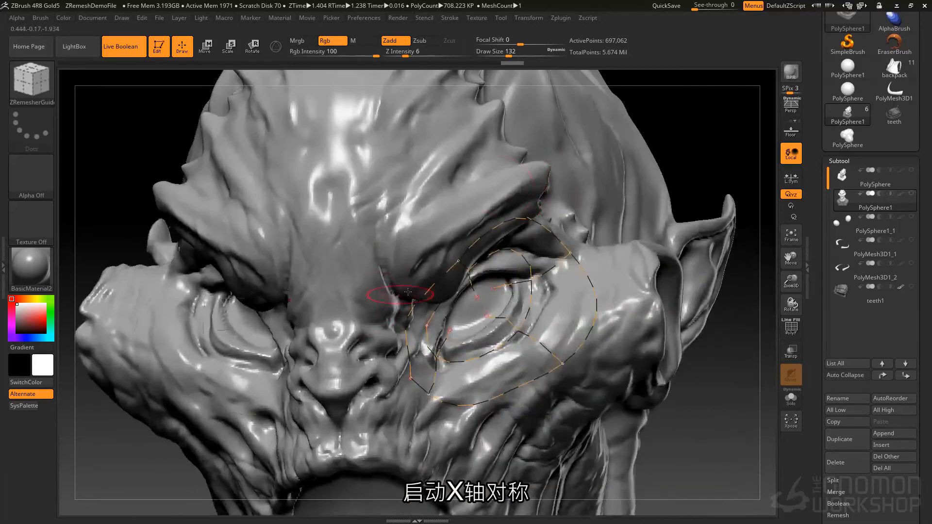
right_drag(404, 294, 461, 299)
right_drag(262, 332, 206, 307)
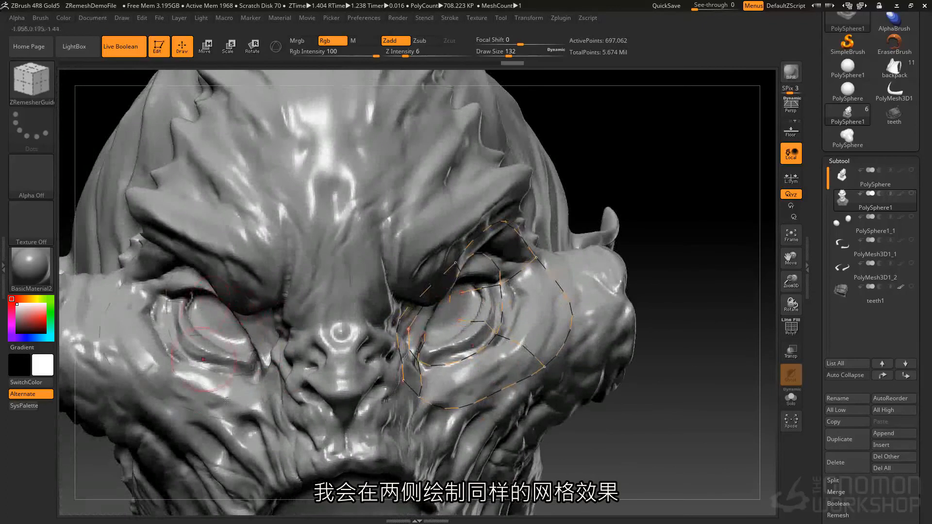
mouse_move(540, 407)
ctrl+right_down()
mouse_move(510, 370)
mouse_move(572, 260)
ctrl+right_up()
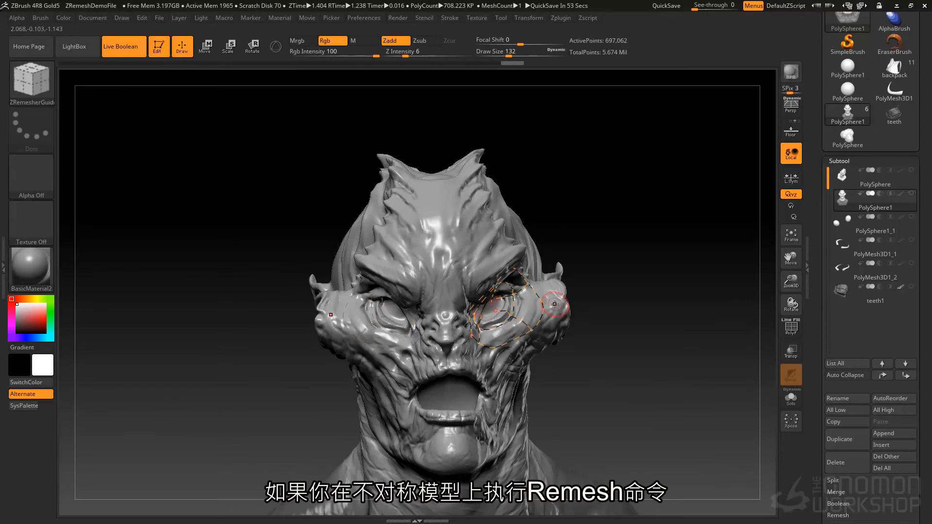
mouse_move(663, 423)
mouse_down()
mouse_move(591, 345)
mouse_move(580, 351)
mouse_move(595, 374)
mouse_move(591, 413)
mouse_up()
drag(665, 340, 573, 340)
drag(484, 265, 493, 287)
drag(567, 323, 576, 315)
drag(690, 335, 757, 335)
mouse_move(407, 284)
mouse_down()
mouse_move(378, 329)
mouse_move(420, 324)
mouse_up()
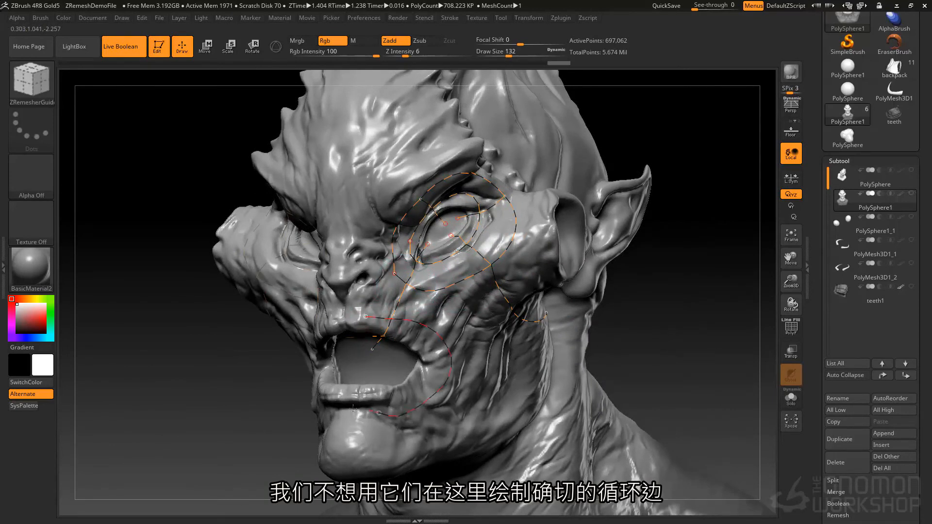
key(ctrl)
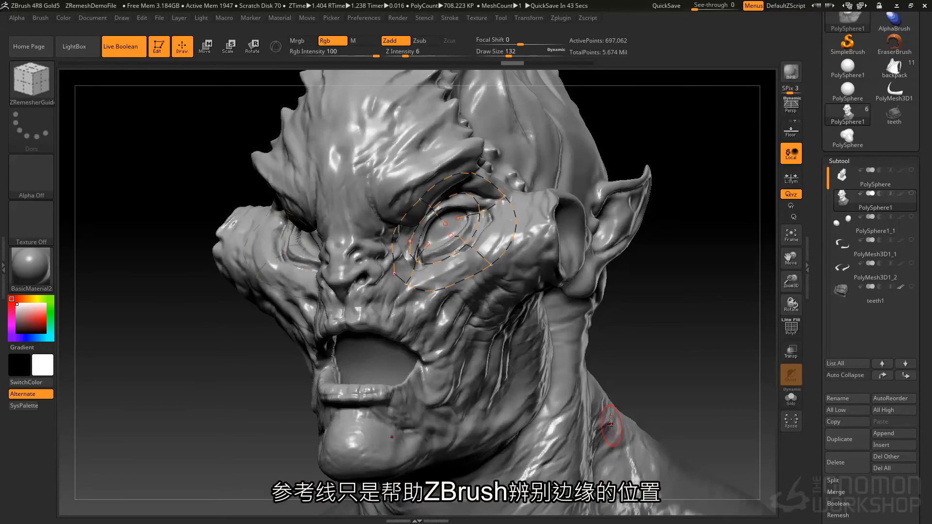
Select the horns subtool PolyMesh3D1_1, bring its guide curves into view and show the ZRemesher settings
click(847, 248)
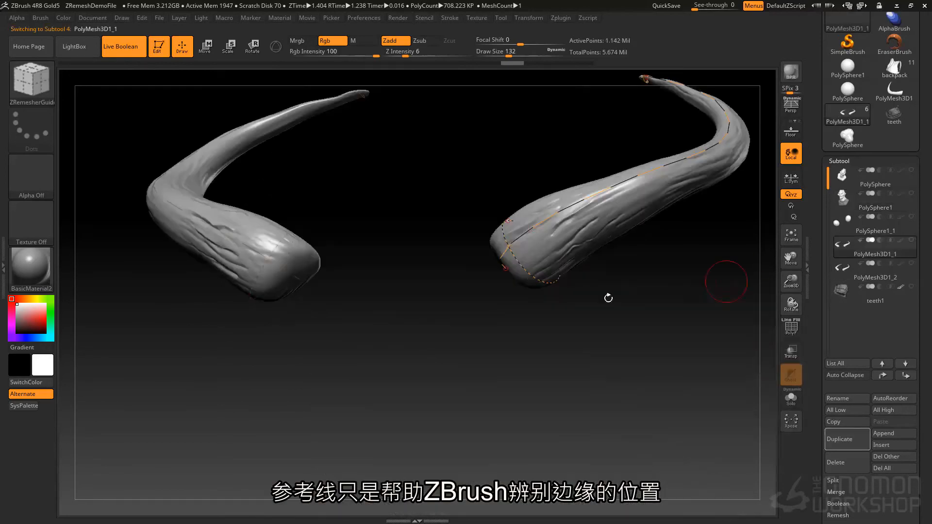
mouse_move(545, 322)
mouse_down()
mouse_move(416, 346)
mouse_move(425, 369)
mouse_move(466, 269)
mouse_move(388, 282)
mouse_move(354, 260)
mouse_up()
drag(406, 352, 441, 364)
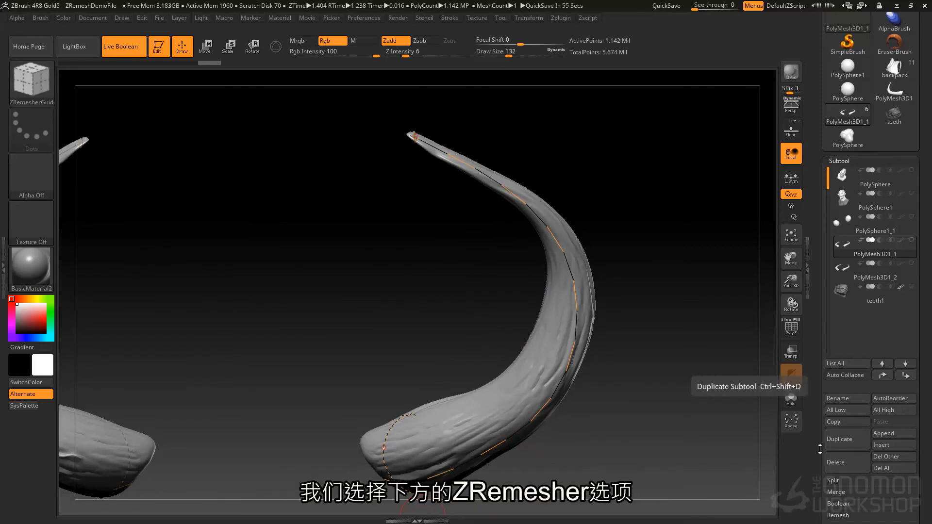
scroll(862, 295, down, 5)
click(847, 223)
click(842, 265)
click(846, 276)
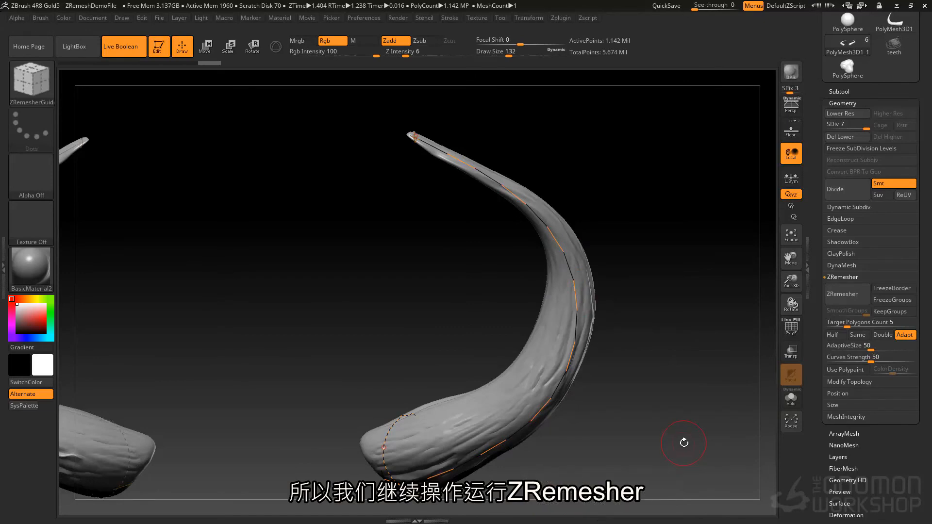
Run ZRemesher on the horns with a target polygon count of 5 and display the polyframe
click(844, 293)
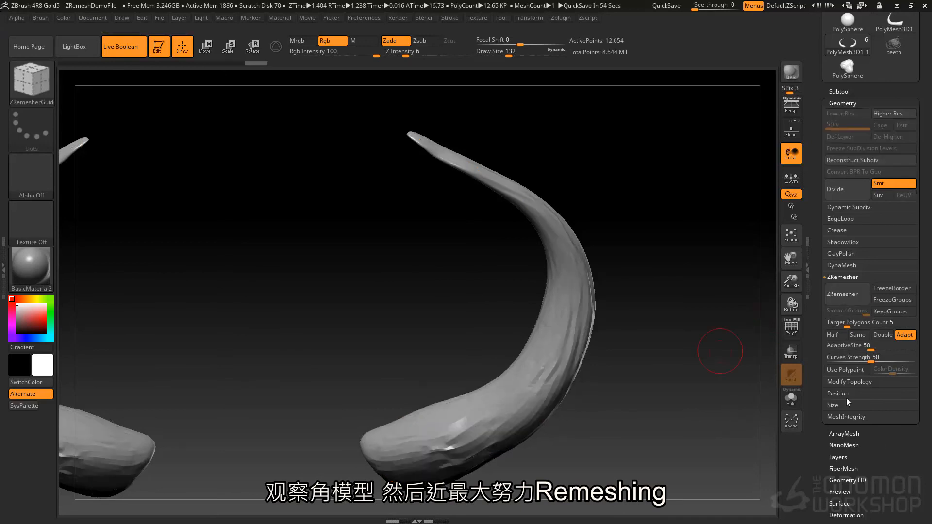
drag(623, 281, 613, 243)
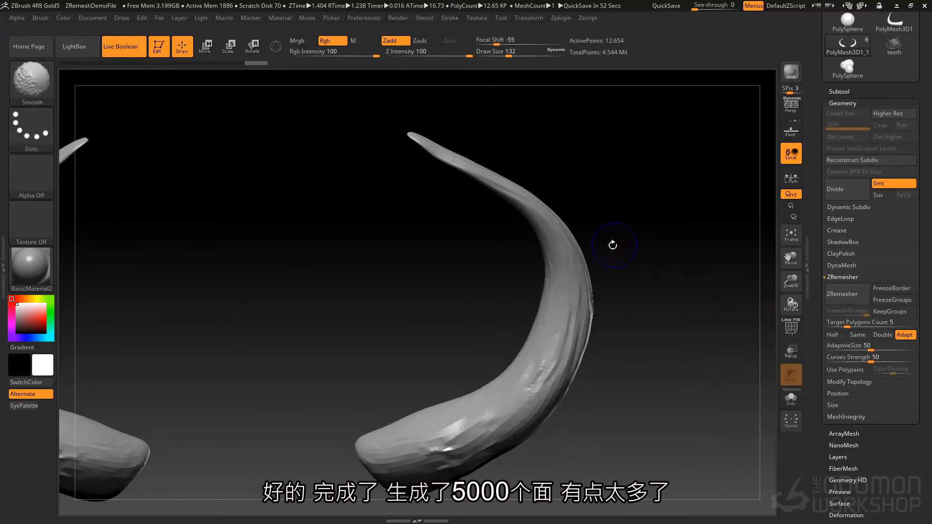
key(shift+f)
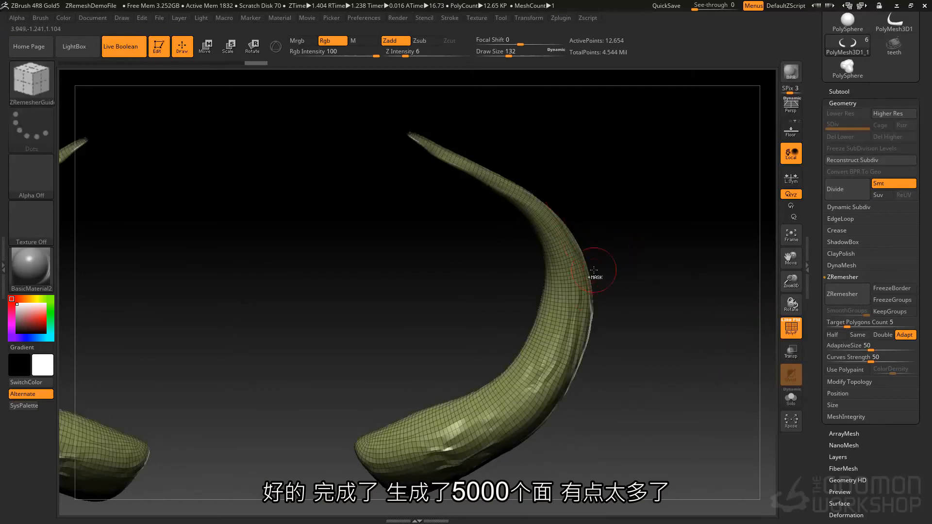
Undo the horns' remesh, set the target polygon count to 0.5 and run ZRemesher again
key(ctrl+z)
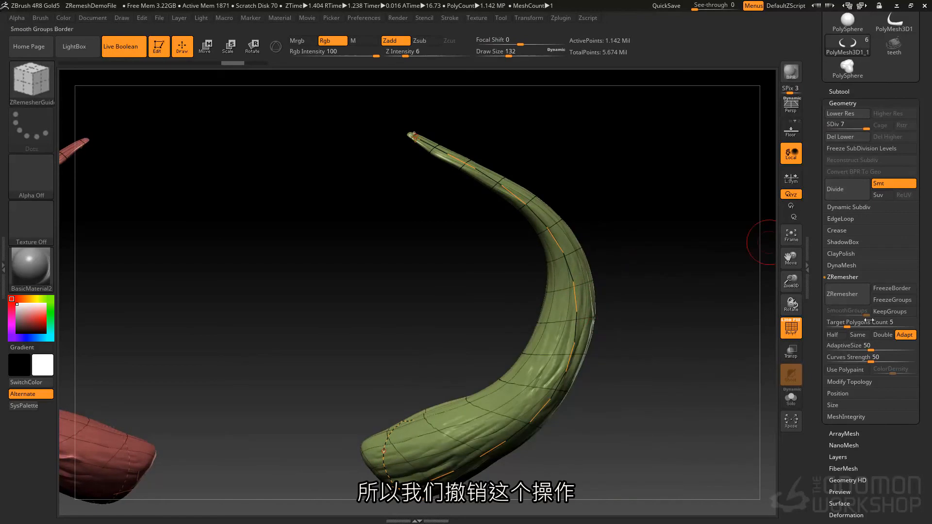
click(848, 323)
text(0.5)
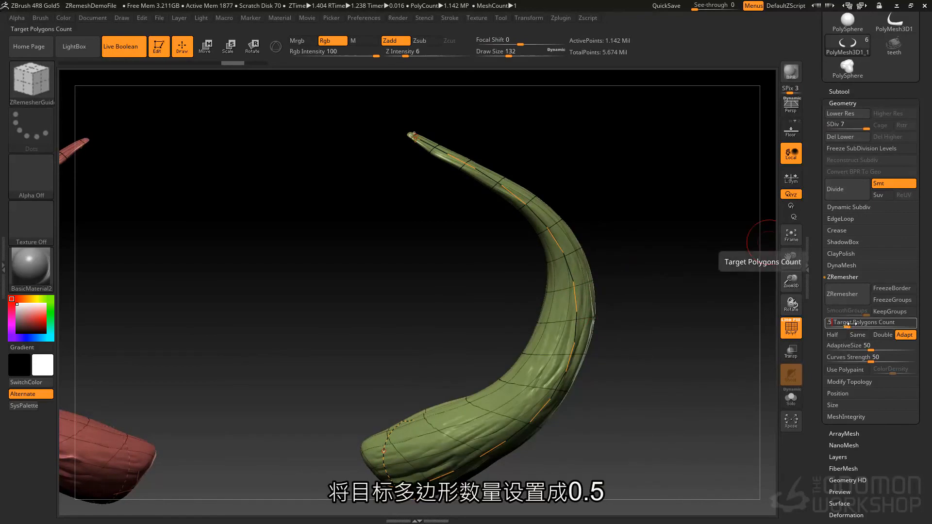
key(Return)
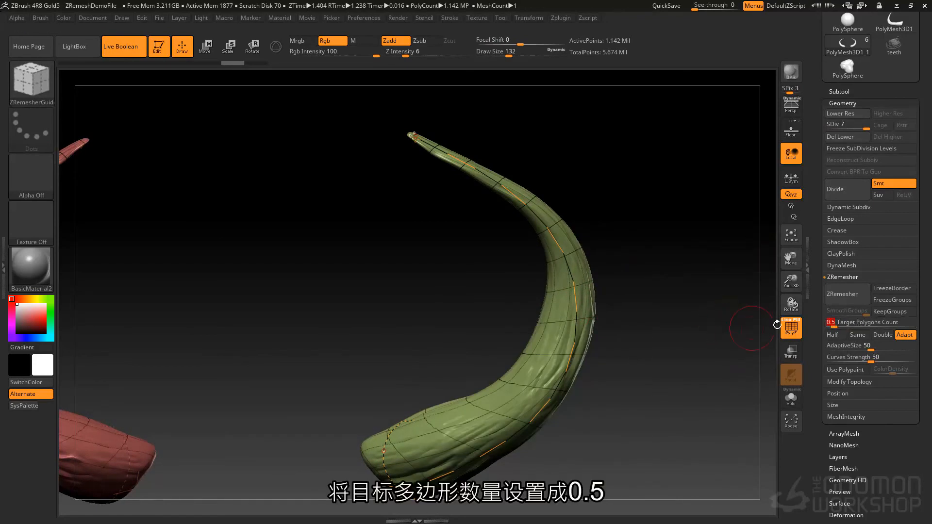
click(848, 297)
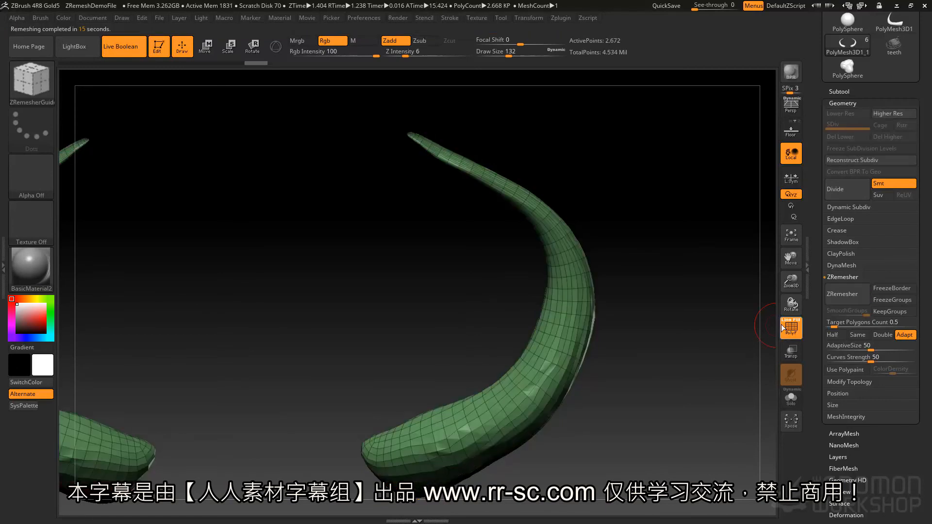
mouse_move(425, 308)
mouse_down()
mouse_move(515, 309)
mouse_move(425, 318)
mouse_up()
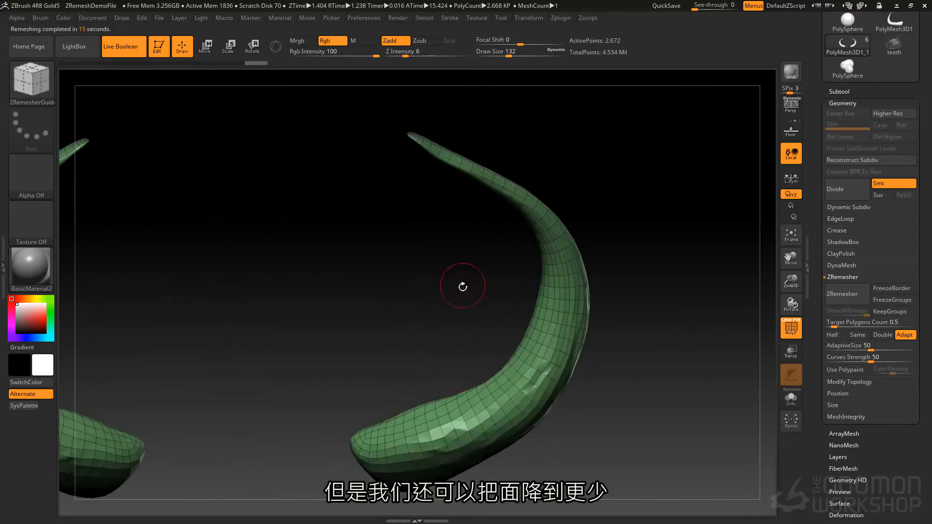
Undo the last remesh, lower the target polygon count to 0.2 and remesh the horns
key(ctrl)
key(ctrl+z)
drag(834, 322, 838, 322)
text(.1)
key(BackSpace)
text(2)
key(Return)
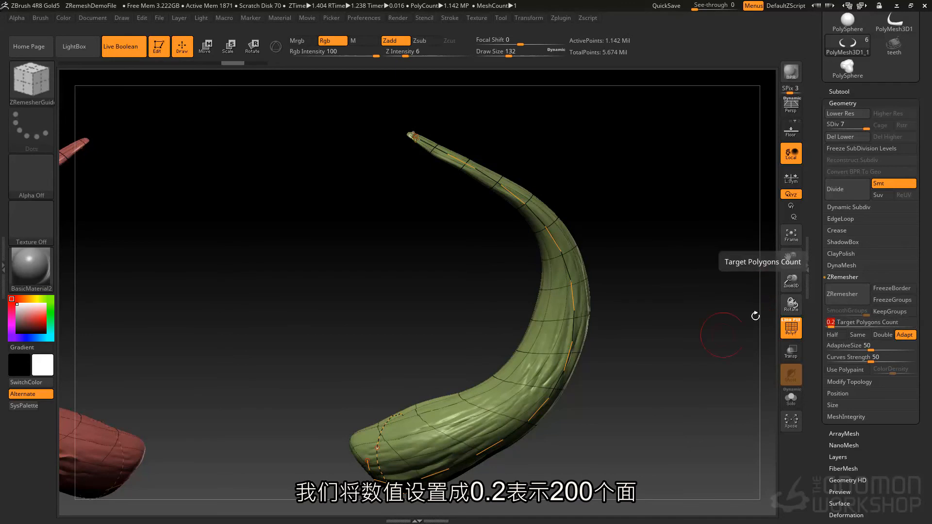
click(843, 295)
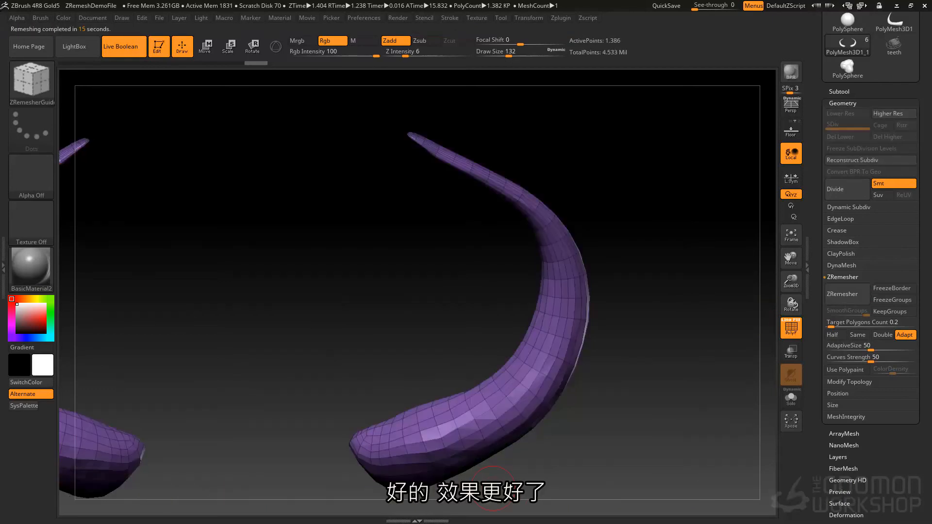
drag(655, 406, 713, 348)
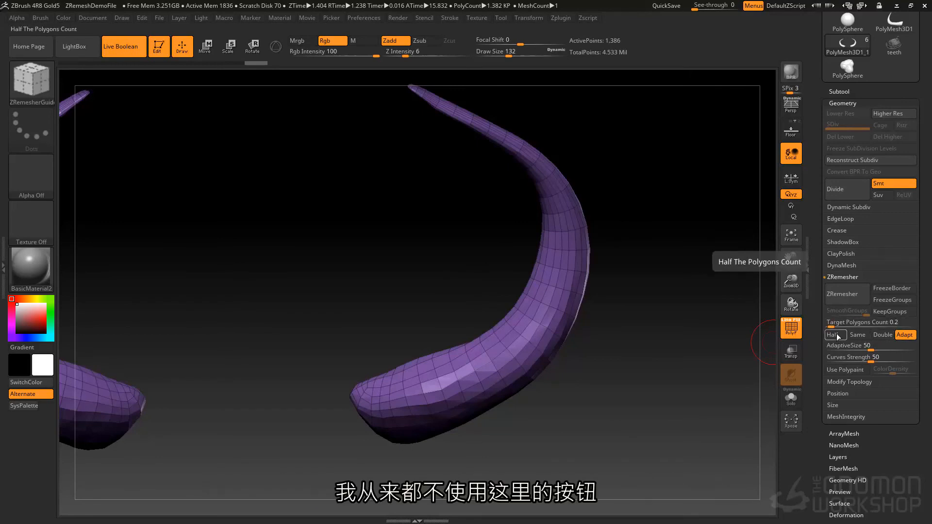
Undo the last horn remesh, lower the target polygon count to 0.1 and run ZRemesher again
drag(832, 324, 828, 327)
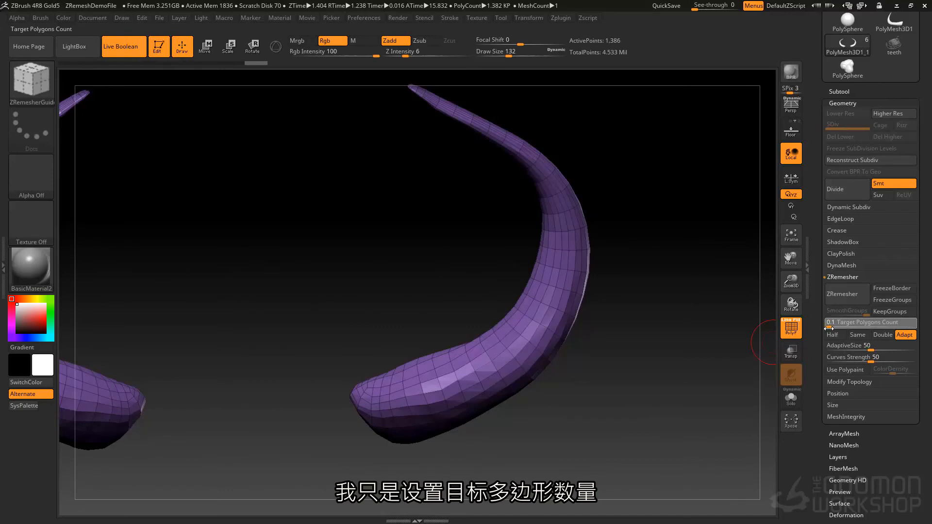
mouse_move(839, 339)
key(ctrl)
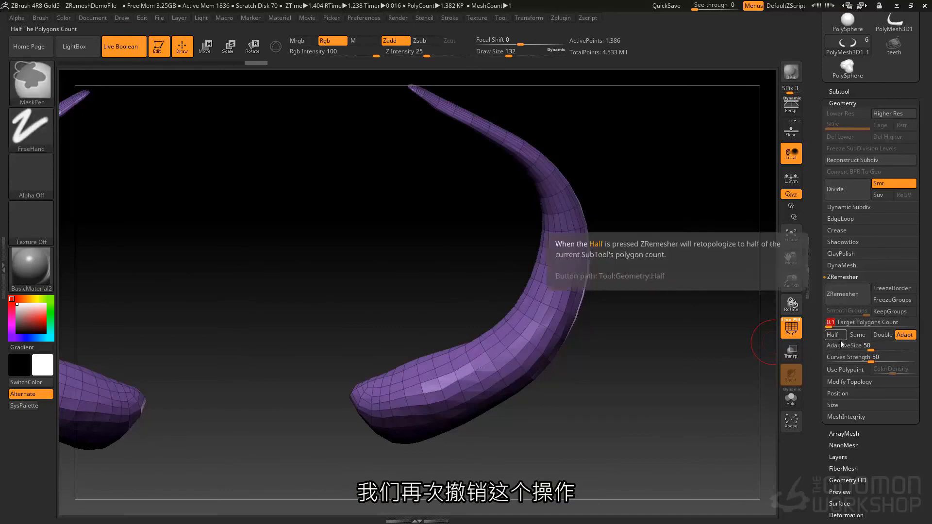
key(ctrl+z)
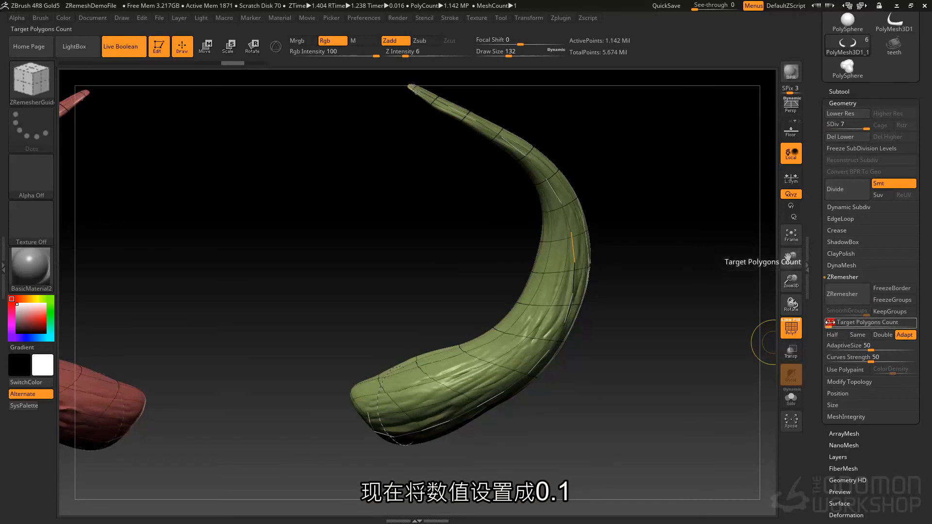
click(847, 295)
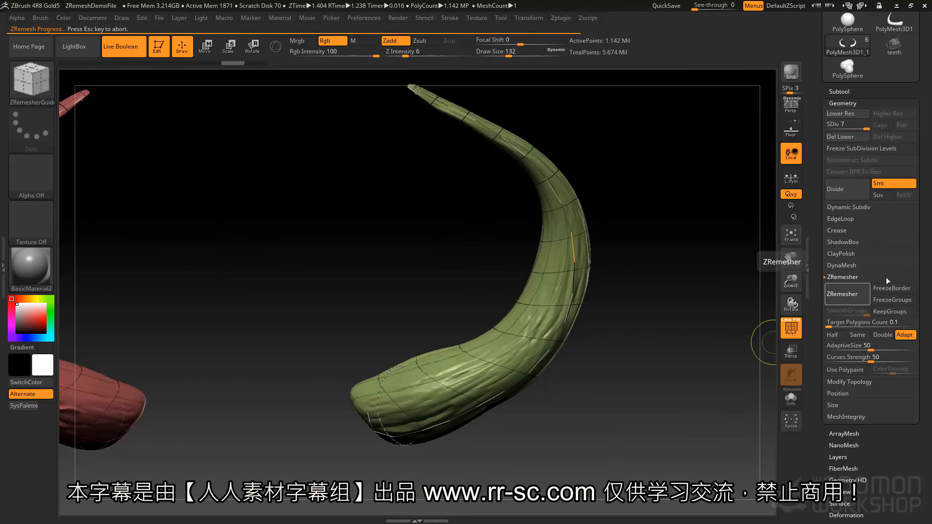
Examine the edge loops at the tips, bases and curves of the remeshed horns from several angles
drag(610, 240, 622, 254)
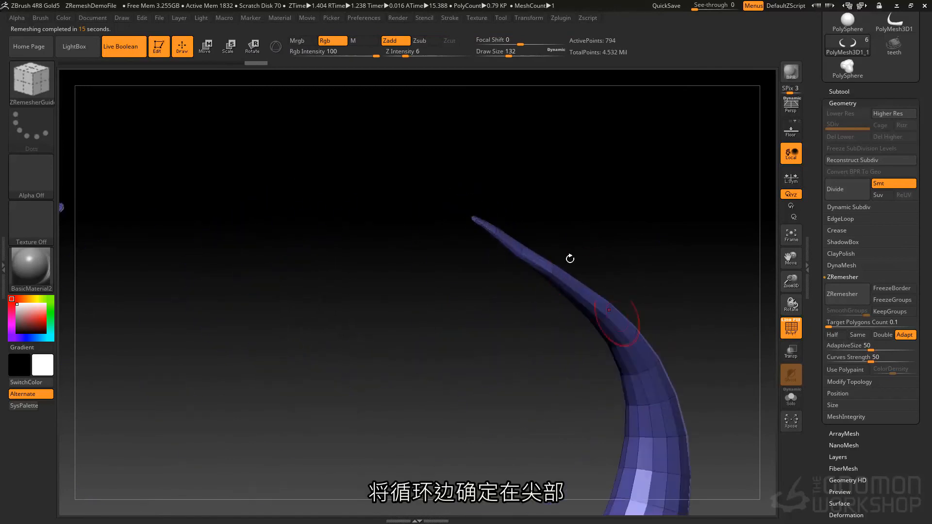
drag(493, 254, 530, 350)
key(f)
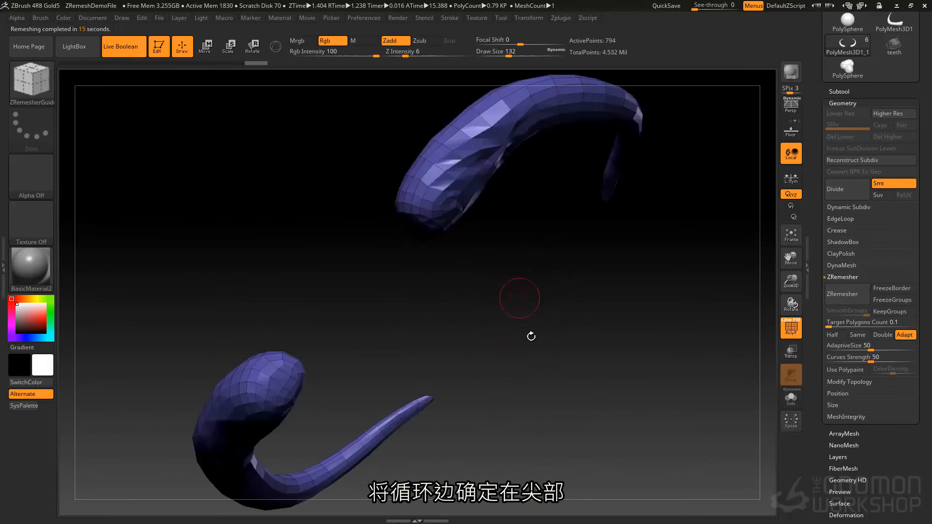
drag(523, 314, 539, 402)
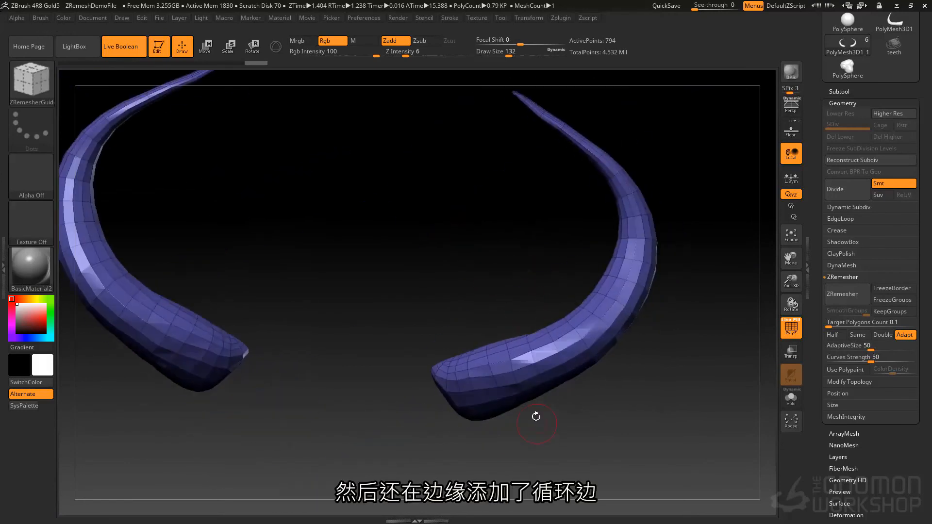
drag(537, 358, 448, 310)
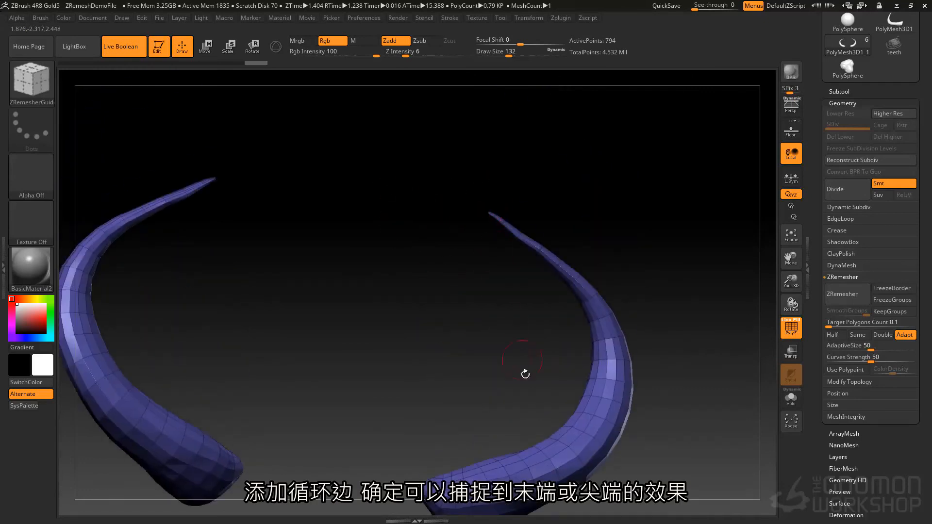
alt+drag(499, 322, 530, 244)
drag(518, 300, 523, 335)
Show the horns subtool PolyMesh3D1_2 together with the remeshed horns PolyMesh3D1_1
click(840, 92)
click(843, 175)
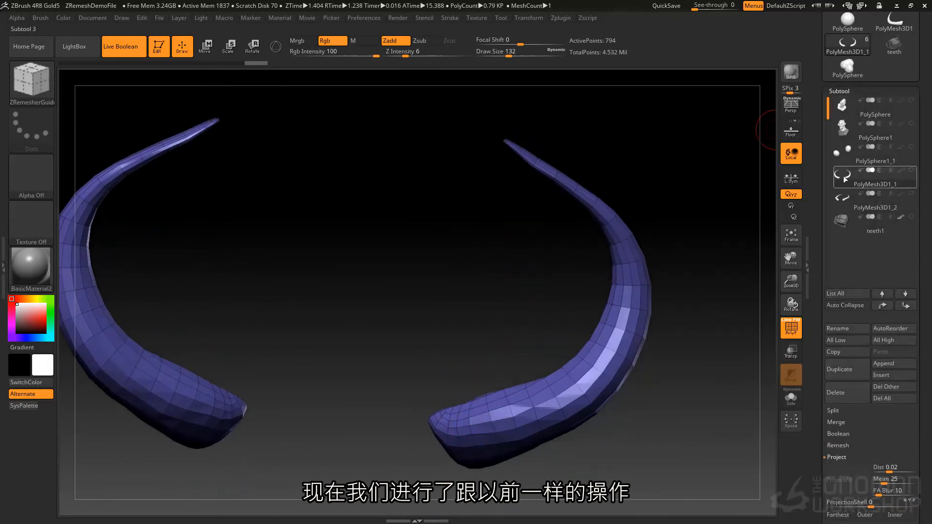
click(911, 193)
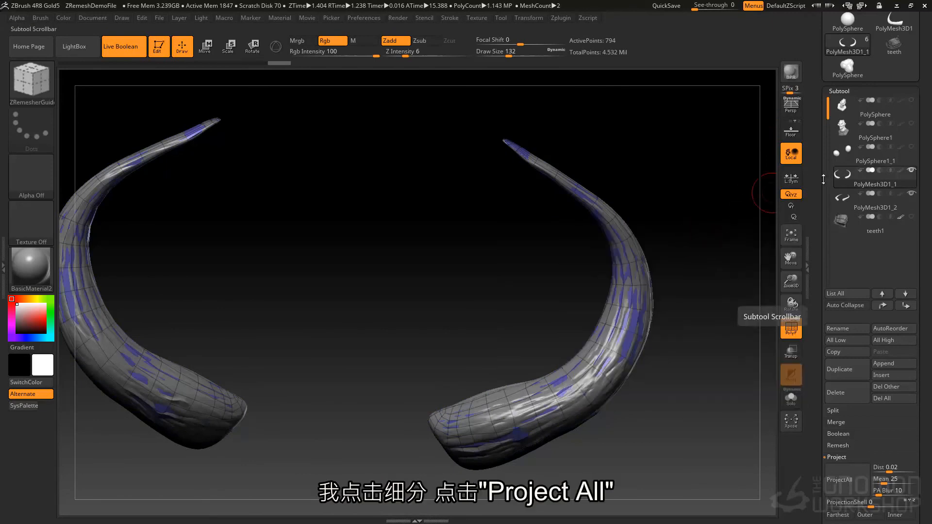
Hide the polyframe, divide the remeshed horns four times with ProjectAll after each division, and isolate them in Solo mode
key(ctrl+d)
click(791, 328)
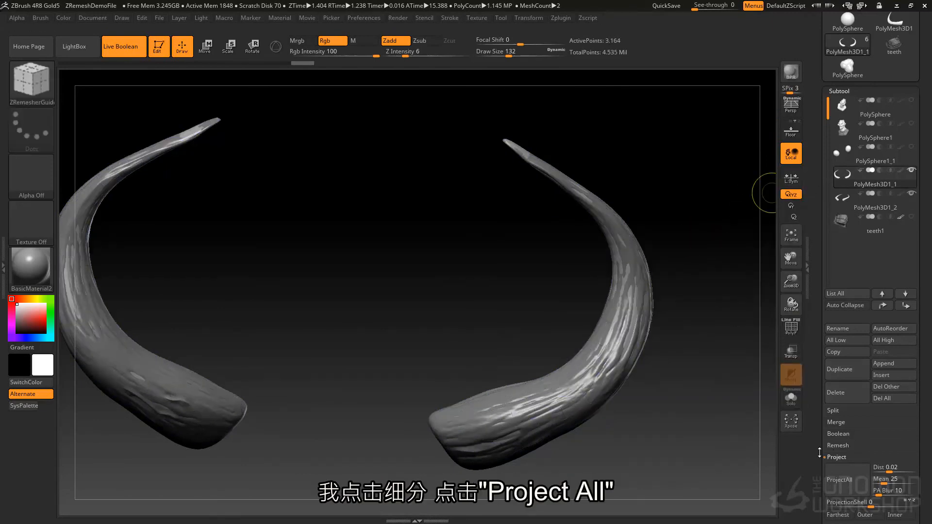
scroll(844, 388, down, 3)
click(844, 373)
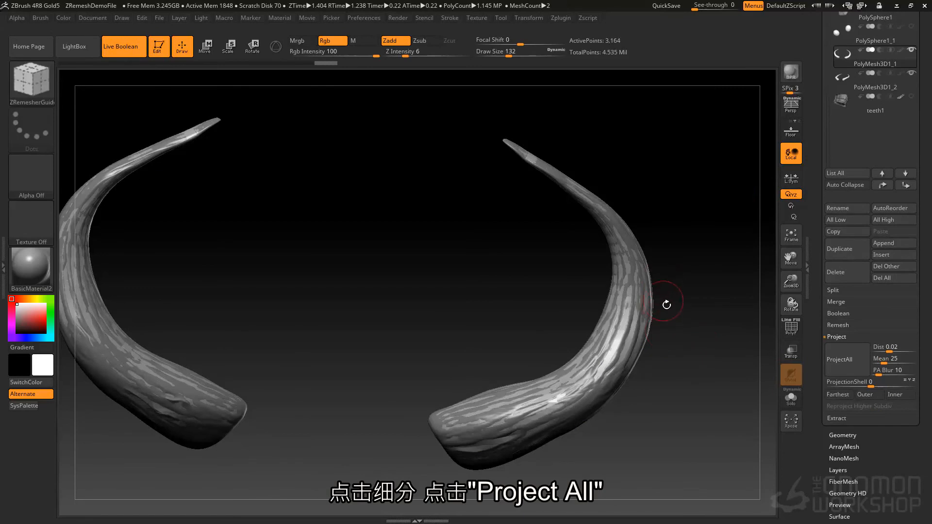
key(ctrl+d)
click(854, 359)
key(ctrl+d)
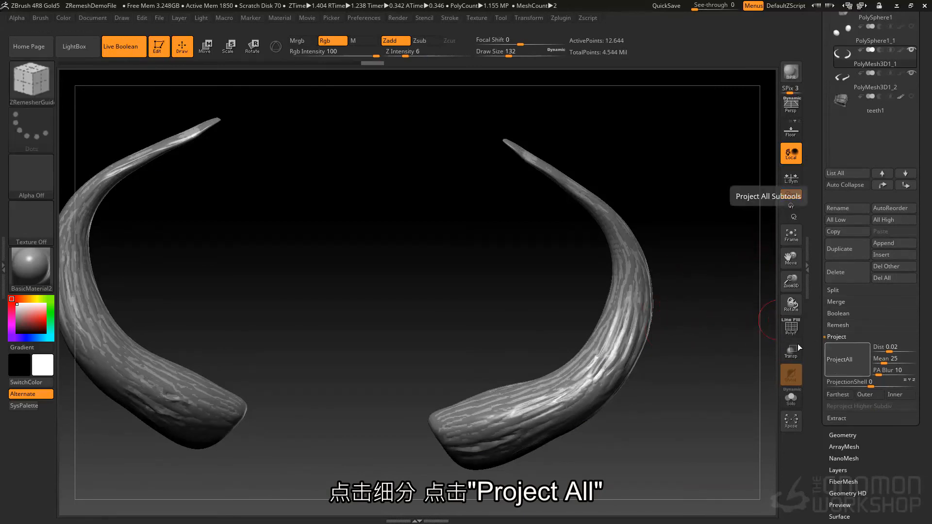
click(836, 361)
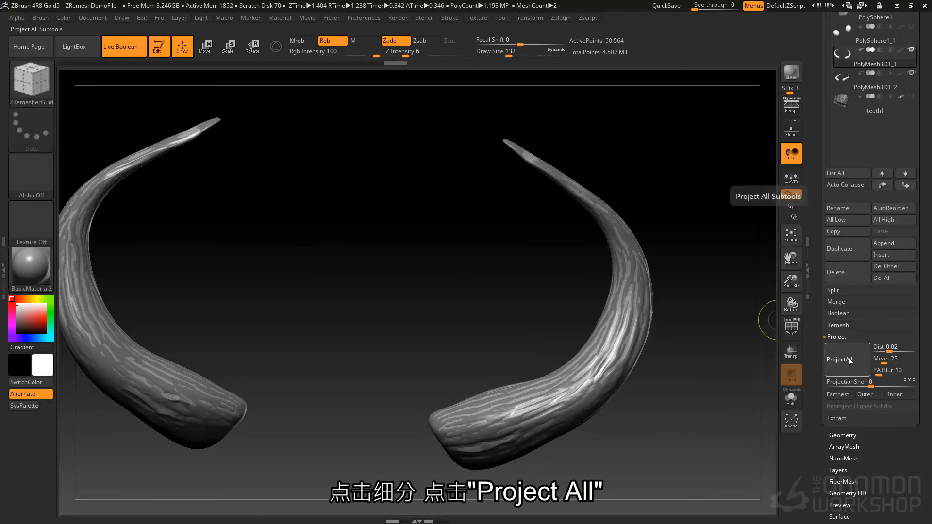
key(ctrl+d)
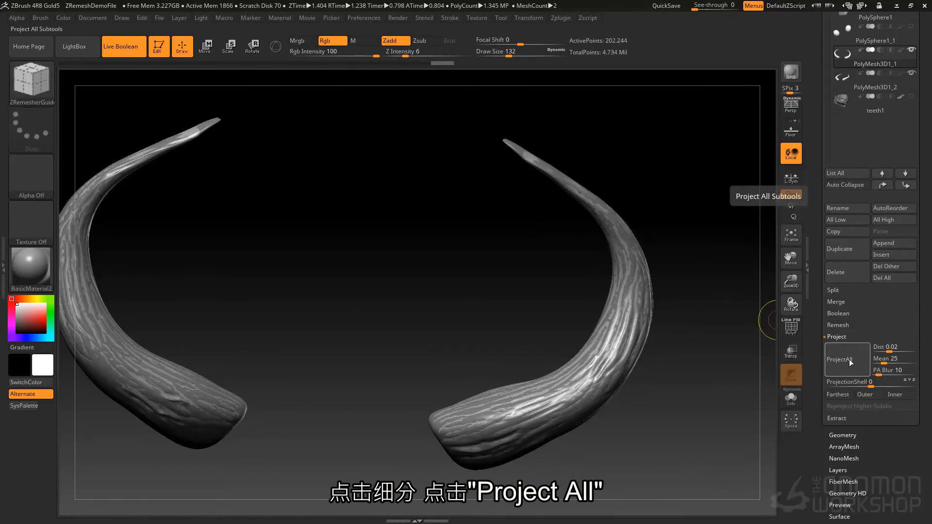
click(848, 364)
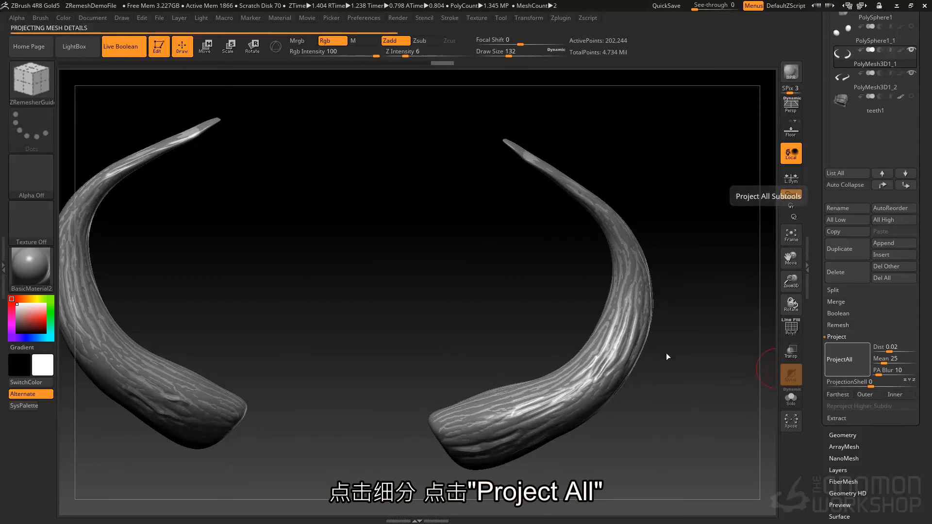
click(790, 398)
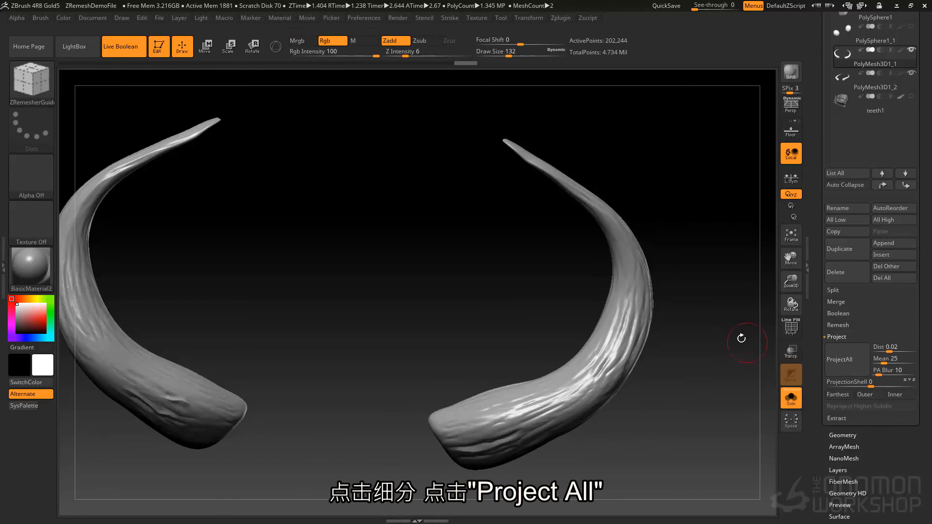
drag(706, 332, 694, 325)
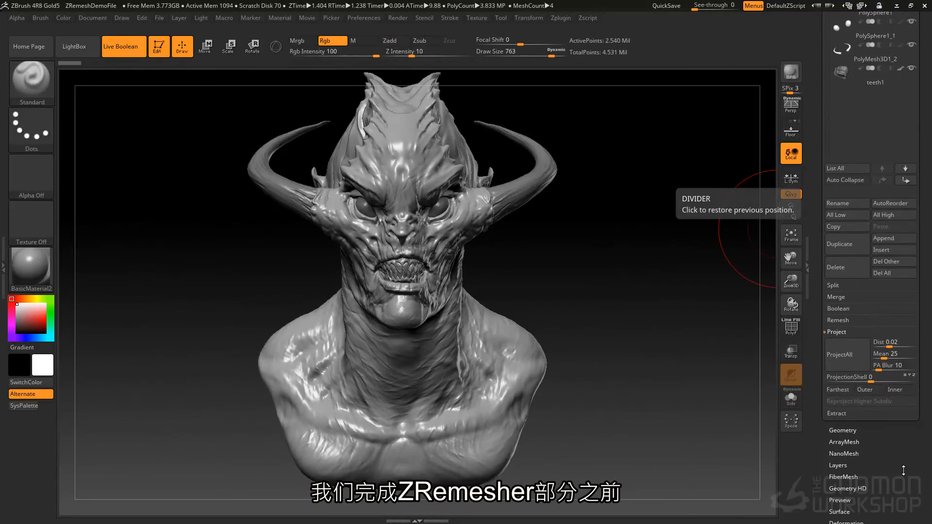
Bring up the head's ZRemesher settings in the geometry options and enable Use Polypaint
scroll(871, 450, down, 5)
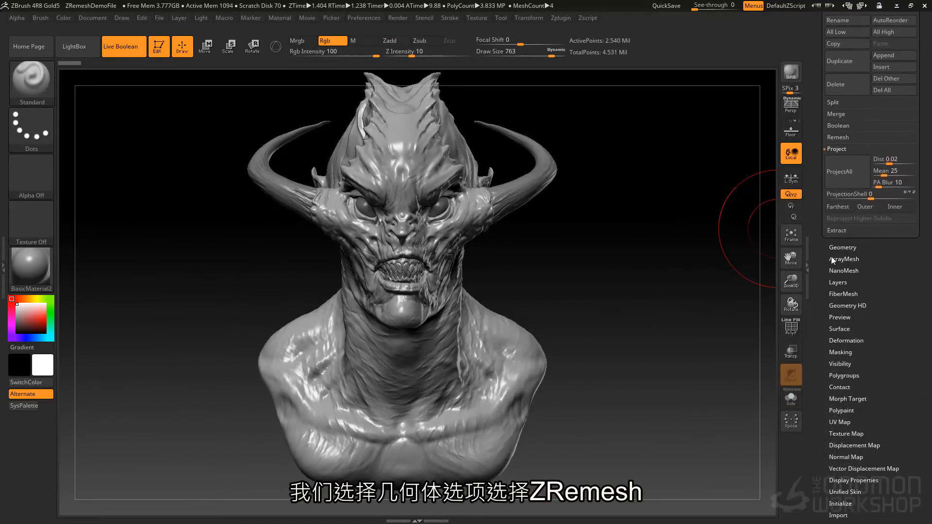
click(844, 246)
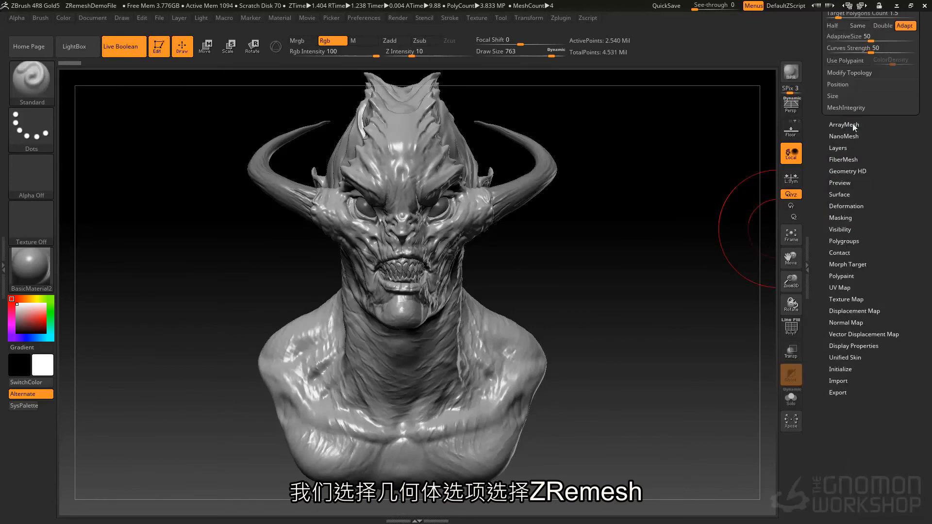
scroll(878, 210, up, 7)
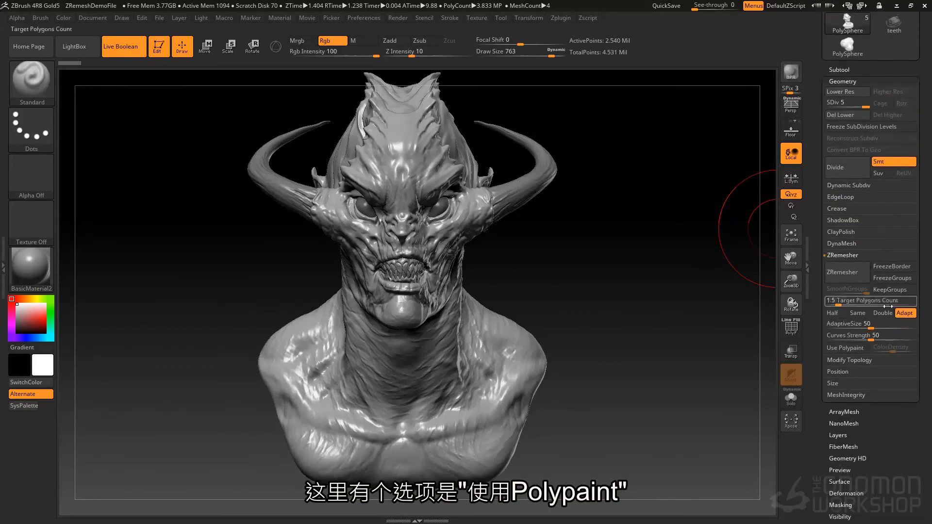
click(857, 348)
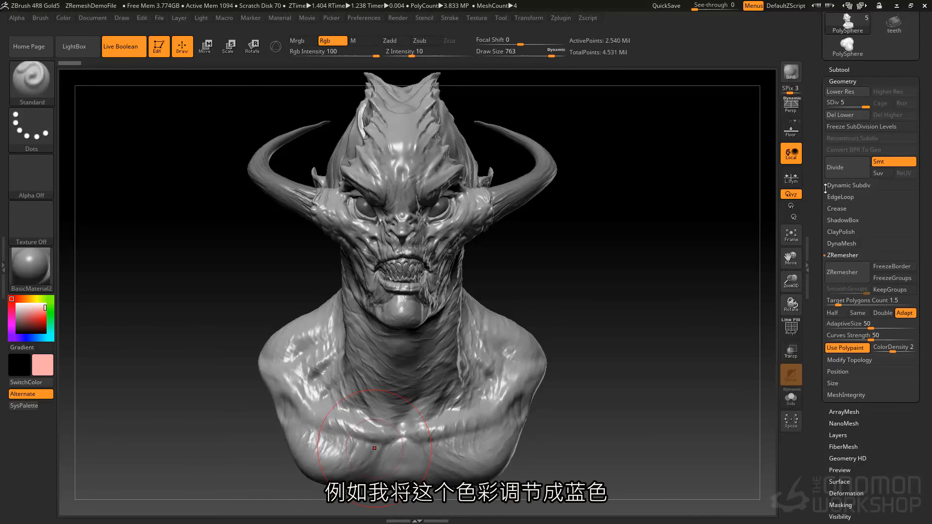
Try ColorDensity values across the blue and red ranges, from below 1 up to 4, and return it to just under 1
drag(892, 351, 881, 351)
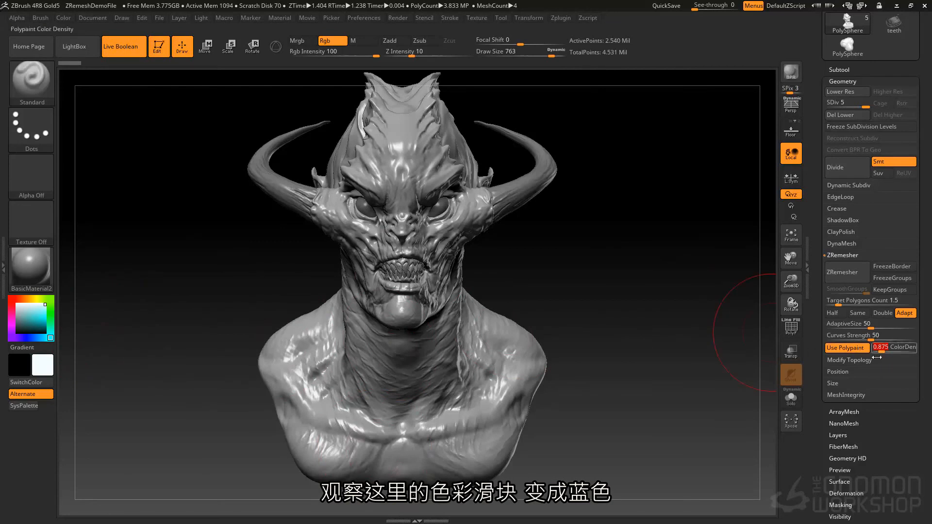
drag(881, 347, 859, 350)
drag(242, 397, 255, 299)
drag(883, 349, 917, 350)
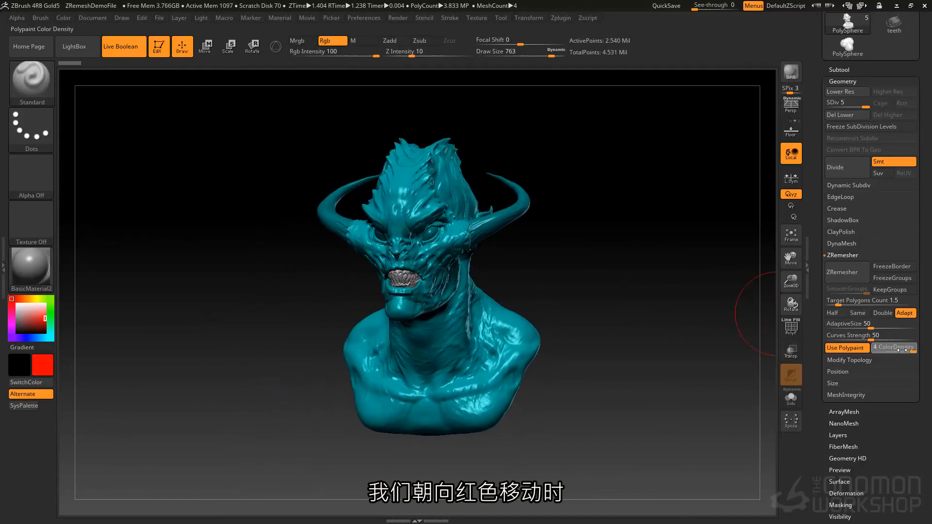
drag(337, 300, 459, 298)
drag(913, 350, 882, 350)
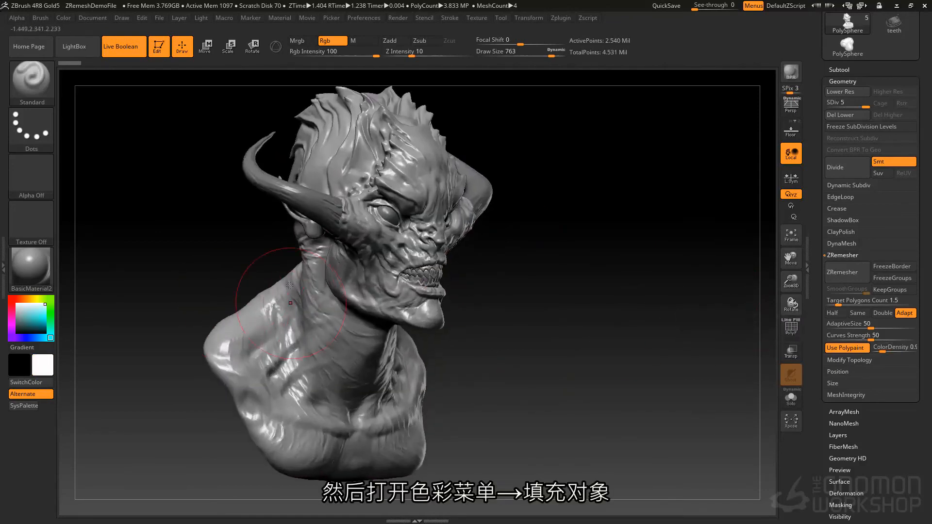
Lower ColorDensity to about 0.3 and fill the head with the resulting cyan colour
click(63, 17)
click(88, 227)
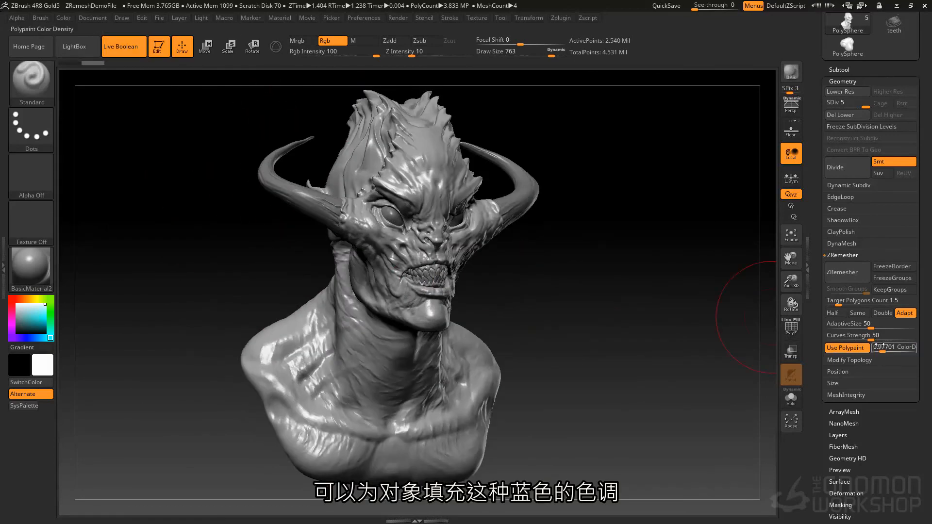
drag(882, 349, 876, 348)
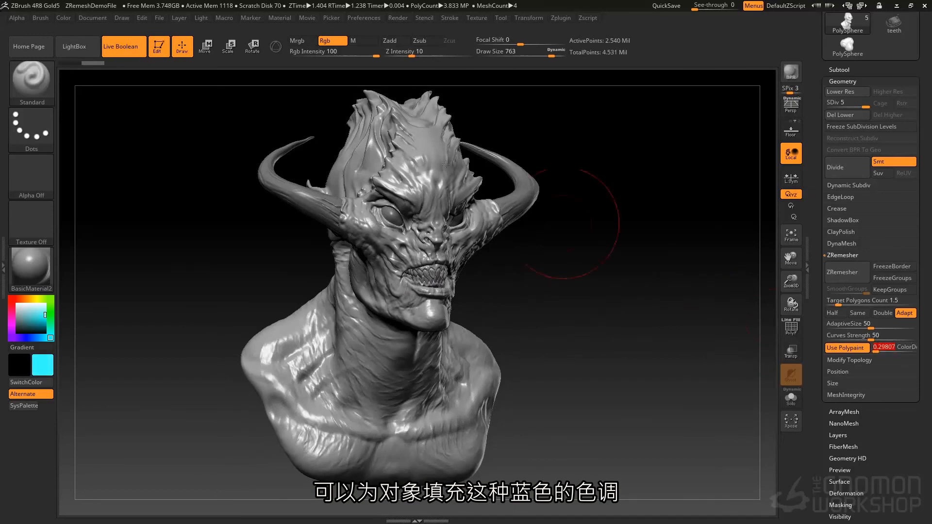
click(64, 18)
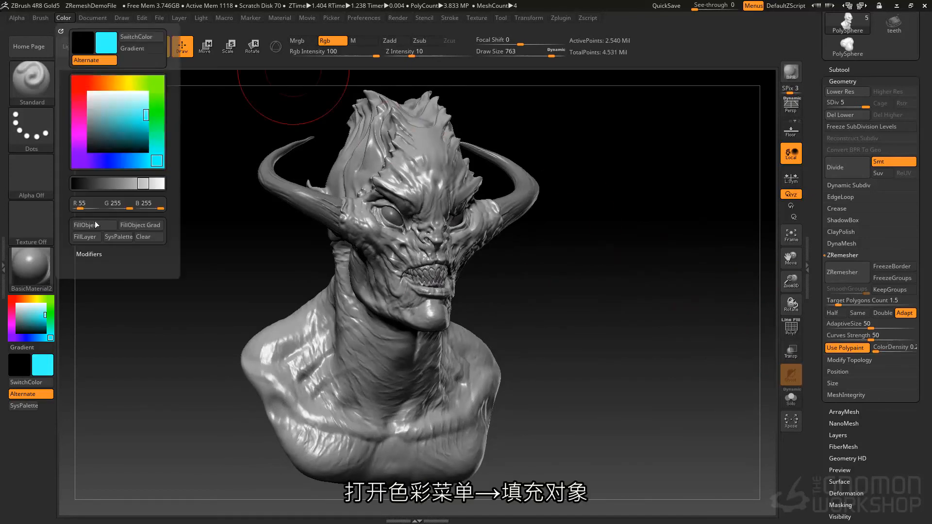
click(140, 225)
Set ColorDensity to about 0.6 and fill the head object with the resulting lighter blue
drag(458, 267, 475, 294)
click(879, 348)
drag(880, 349, 882, 349)
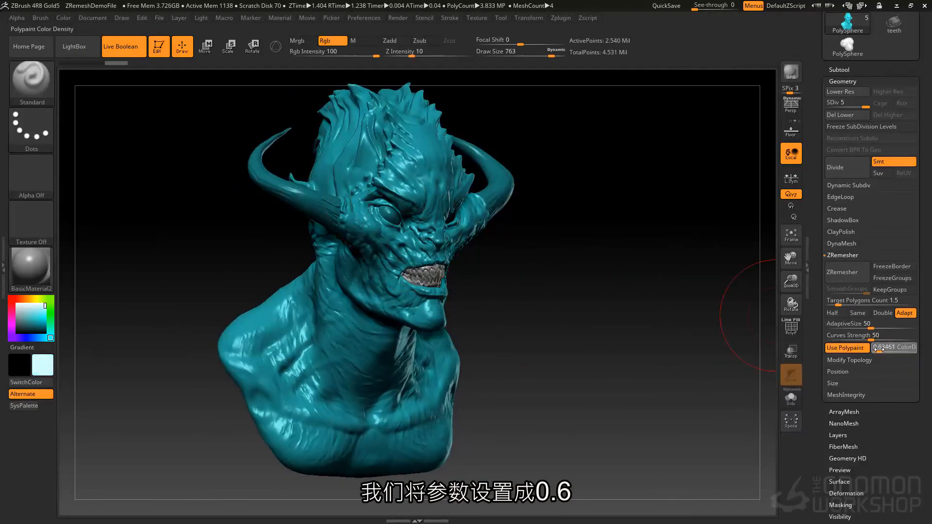
click(879, 349)
drag(99, 82, 109, 100)
click(64, 18)
click(97, 225)
Raise ColorDensity to about 2.7 and paint the area around the nose and eyes red
drag(304, 213, 559, 310)
drag(883, 348, 901, 348)
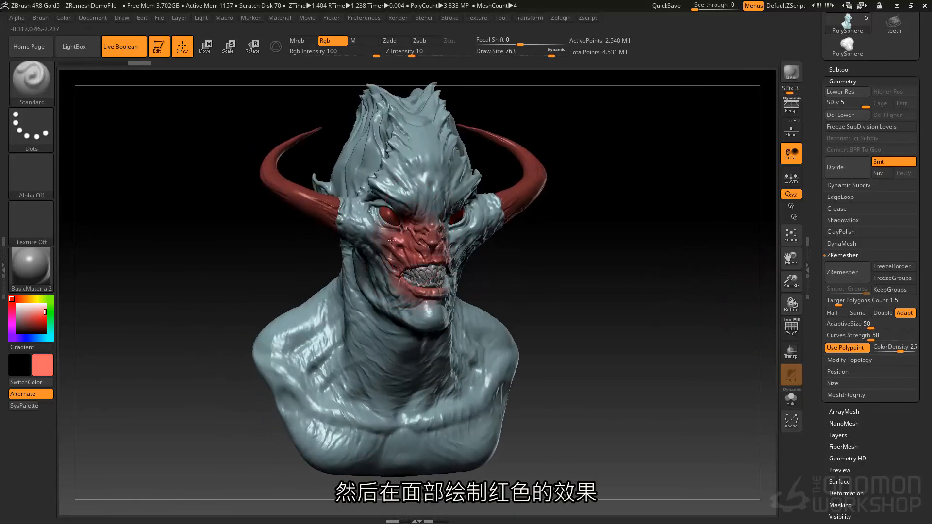
mouse_move(392, 239)
mouse_down()
mouse_move(417, 291)
mouse_move(427, 189)
mouse_up()
Reduce ColorDensity to about 2.3 and paint the lighter red over the forehead, cheeks and chin up to the crest
drag(900, 348, 896, 348)
drag(422, 175, 384, 224)
drag(424, 146, 423, 128)
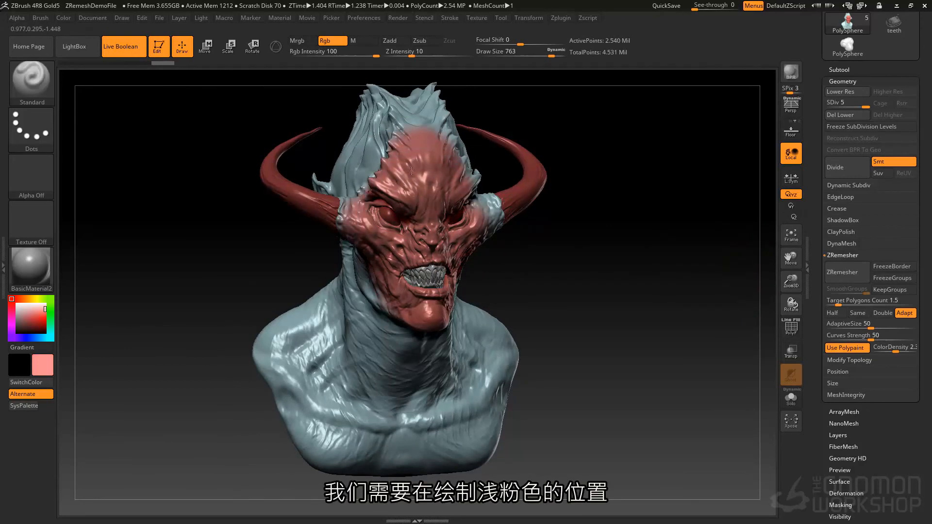
mouse_move(529, 117)
mouse_down()
mouse_move(460, 159)
mouse_move(463, 294)
mouse_up()
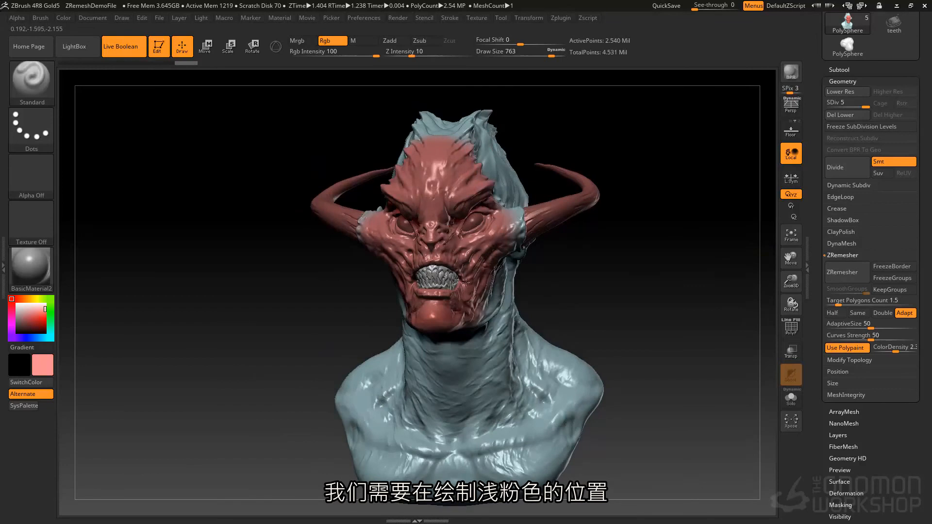
mouse_move(432, 146)
mouse_down()
mouse_move(448, 130)
mouse_move(476, 156)
mouse_up()
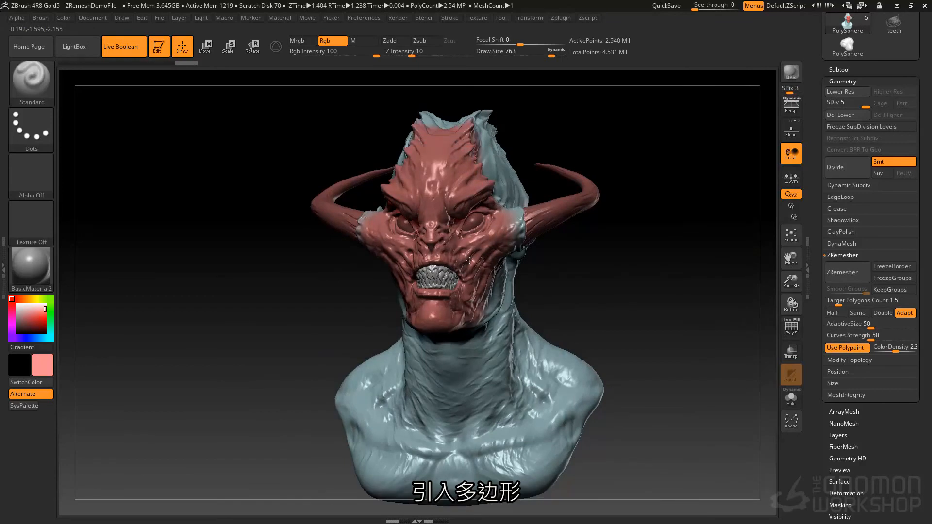
Set ColorDensity to 1.9 and paint pale pink along the sides of the head and neck to blend the red into the blue
drag(894, 349, 893, 350)
click(892, 349)
text(1.9)
key(Return)
drag(558, 305, 412, 301)
mouse_move(538, 151)
mouse_down()
mouse_move(527, 169)
mouse_move(539, 160)
mouse_up()
mouse_move(531, 279)
mouse_down()
mouse_move(520, 252)
mouse_move(536, 285)
mouse_move(513, 334)
mouse_up()
drag(548, 258, 553, 247)
right_drag(553, 247, 500, 272)
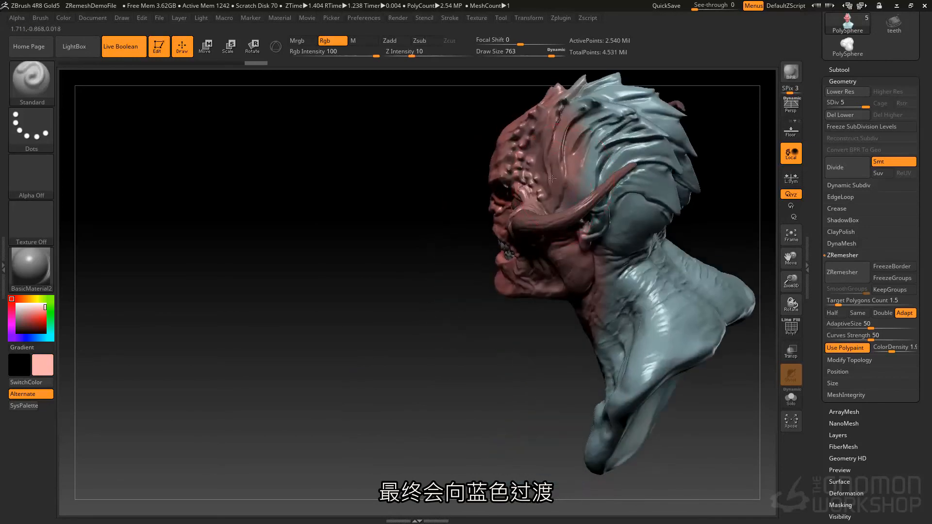
right_drag(553, 151, 548, 136)
drag(548, 136, 546, 132)
right_drag(545, 132, 541, 204)
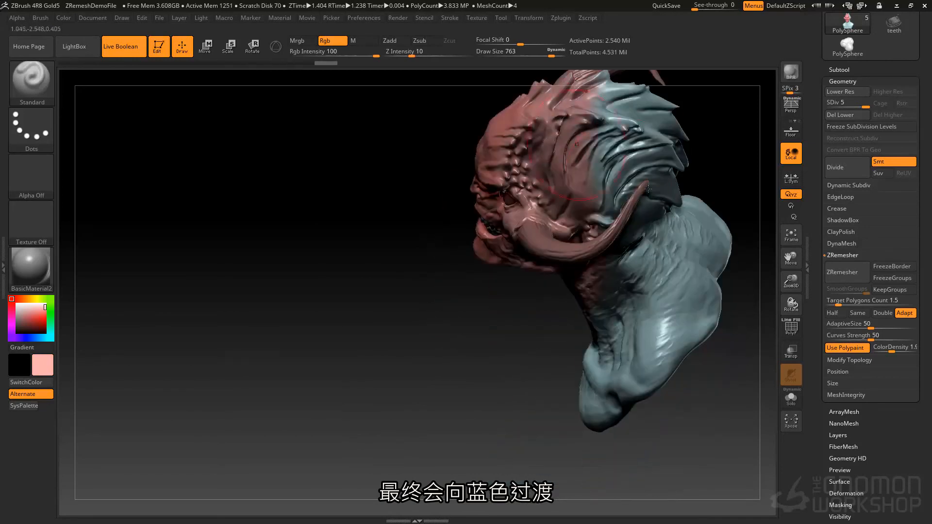
Set ColorDensity to about 1.2 and paint the paler pink where the red meets the blue on the side of the head and neck
drag(891, 347, 884, 348)
right_drag(651, 315, 638, 244)
drag(615, 233, 626, 151)
mouse_move(638, 204)
shift+mouse_down()
mouse_move(624, 143)
mouse_move(591, 250)
shift+mouse_up()
right_drag(591, 250, 595, 194)
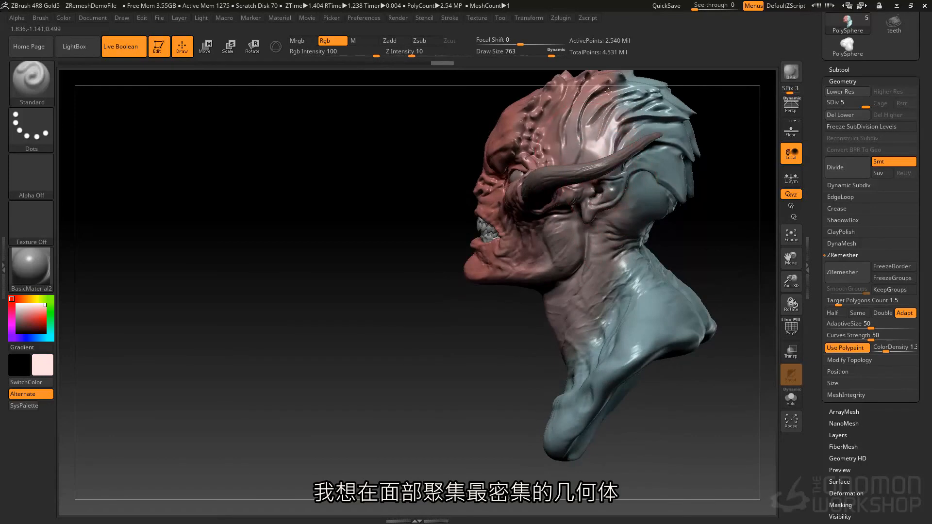
right_drag(560, 121, 582, 175)
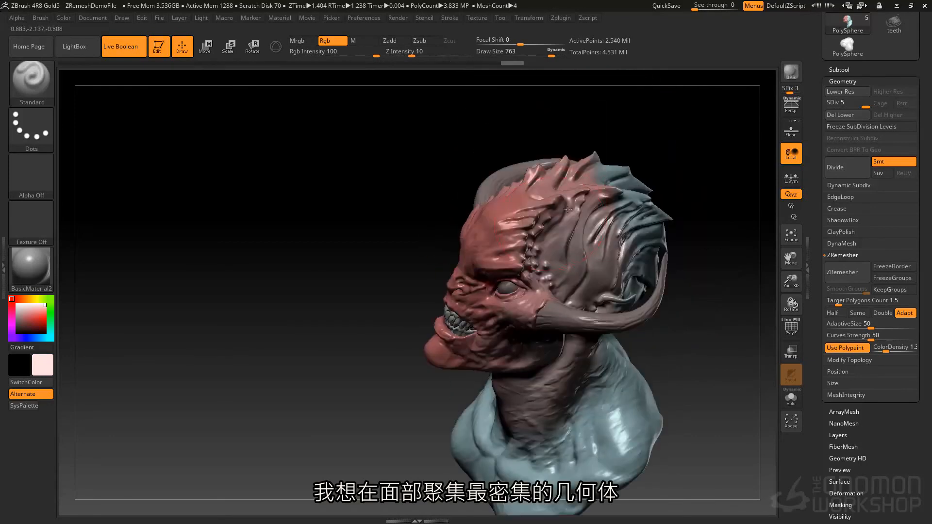
Remesh the head and bust with ZRemesher using the painted density, and display the polygon wireframe
mouse_move(517, 199)
right_down()
mouse_move(436, 268)
mouse_move(465, 313)
mouse_move(439, 239)
mouse_move(401, 176)
mouse_move(418, 252)
mouse_move(401, 398)
mouse_move(392, 363)
right_up()
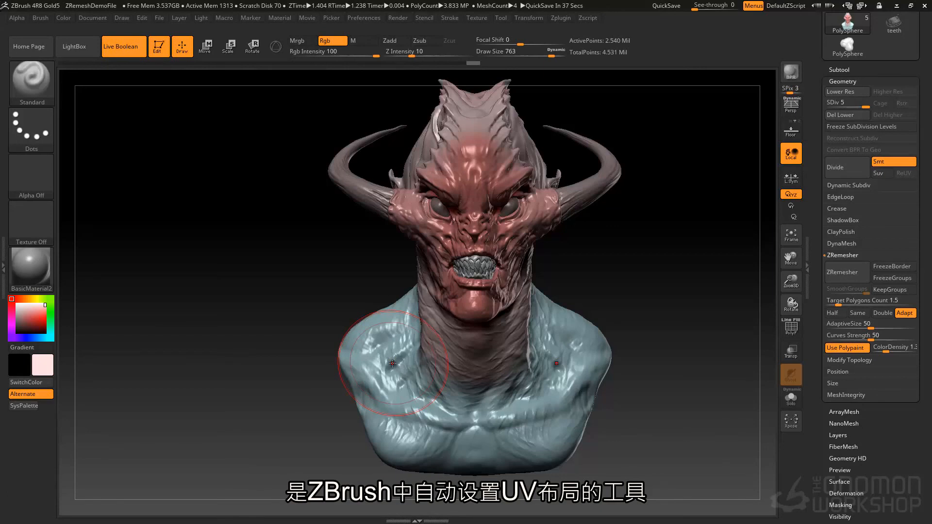
click(844, 272)
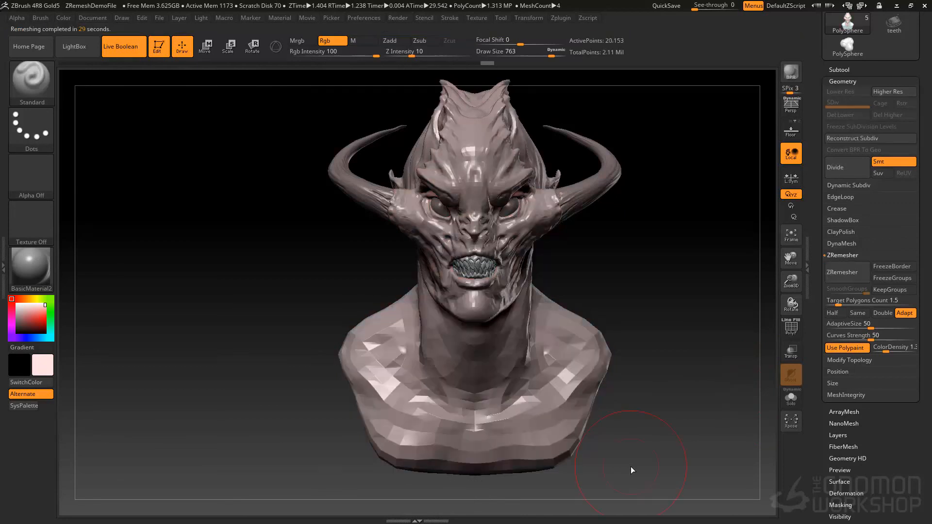
key(shift+f)
mouse_move(475, 280)
ctrl+right_down()
mouse_move(513, 270)
mouse_move(517, 368)
mouse_move(554, 356)
mouse_move(510, 343)
mouse_move(525, 353)
mouse_move(530, 297)
mouse_move(470, 266)
ctrl+right_up()
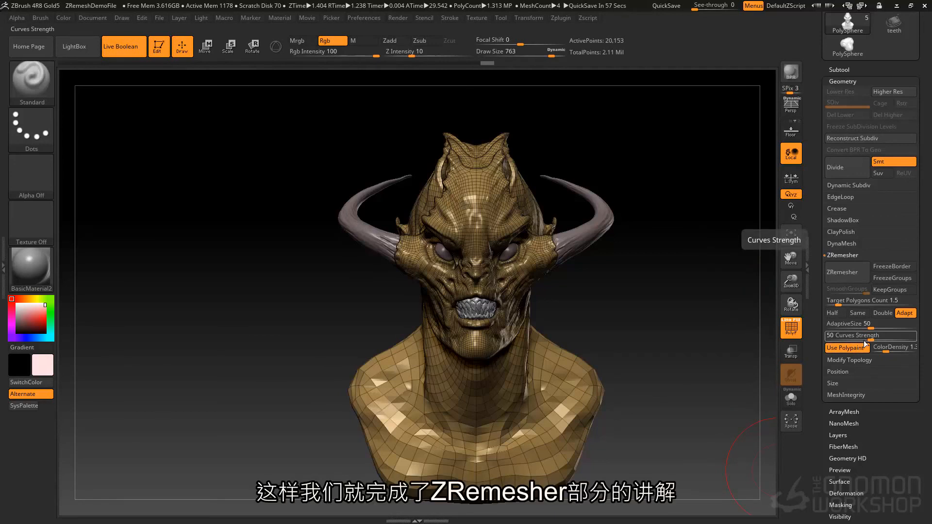
Select the PolySphere1 subtool and turn off the polygon wireframe
click(844, 69)
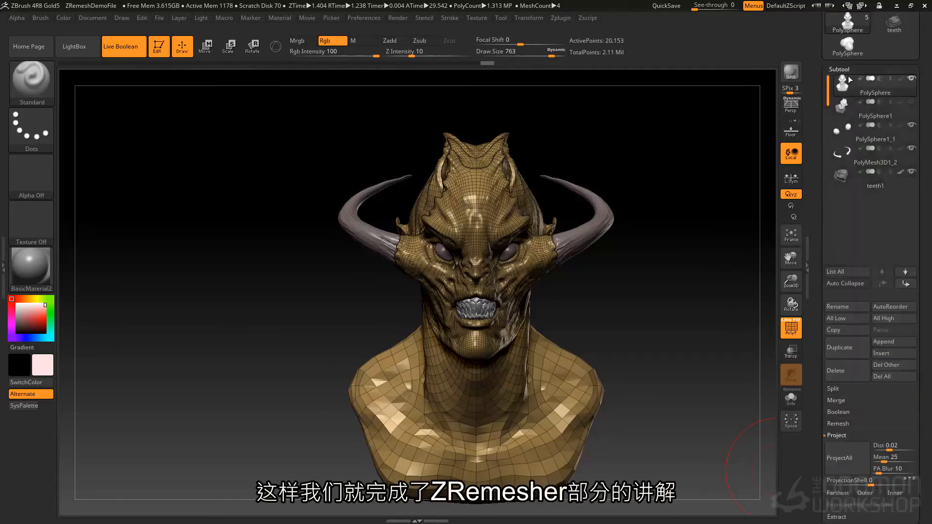
mouse_move(843, 90)
click(842, 106)
key(shift)
key(shift+f)
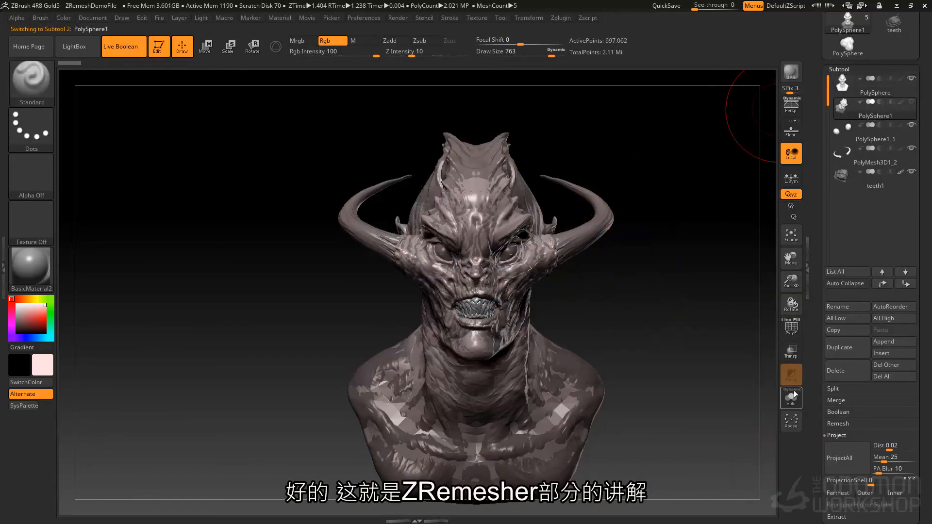
Set the main colour to white and hide the remeshed PolySphere subtool to view the detailed bust alone
click(17, 304)
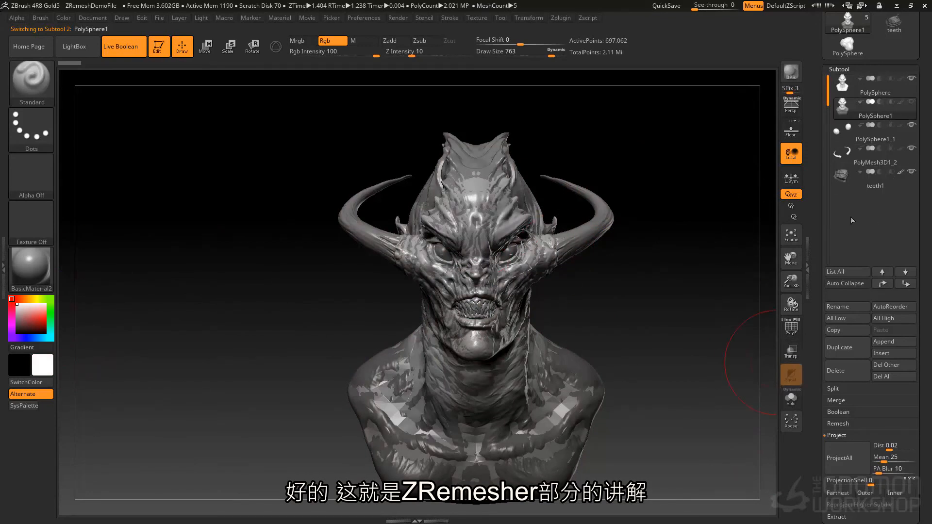
click(911, 78)
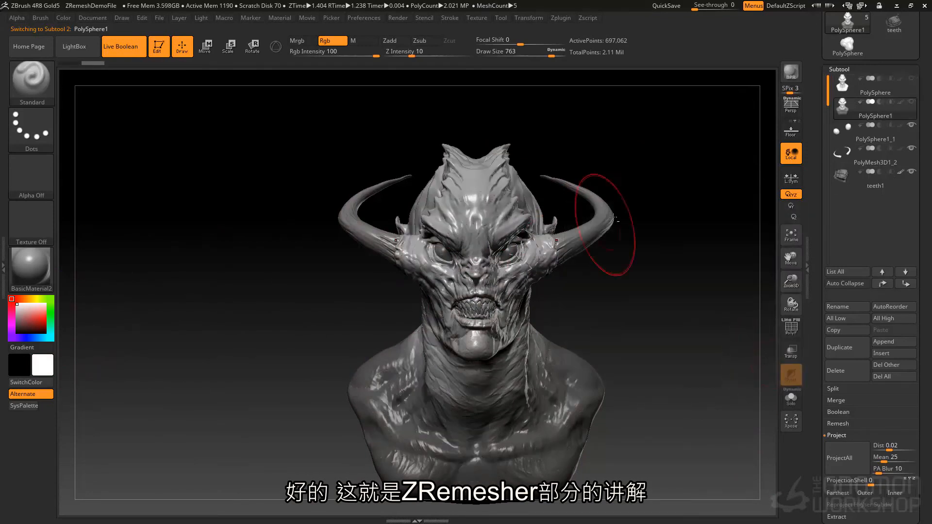
drag(787, 270, 648, 274)
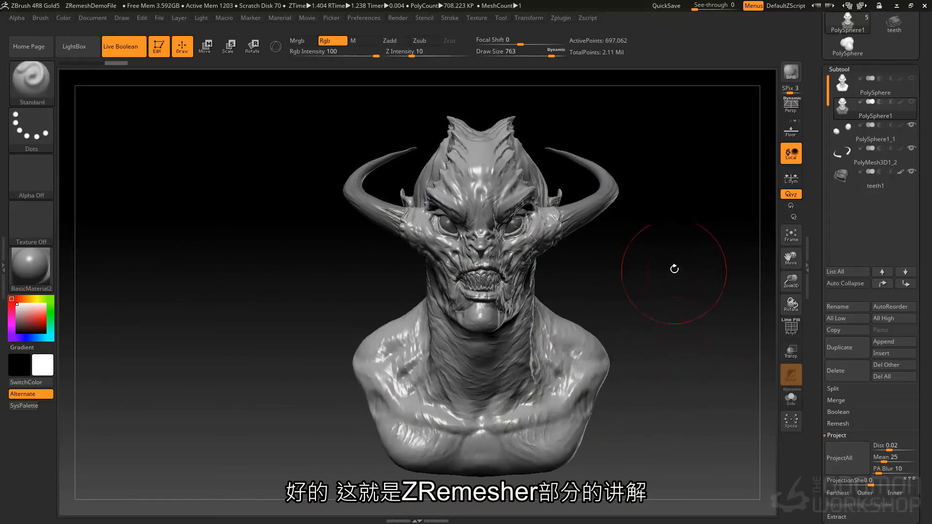